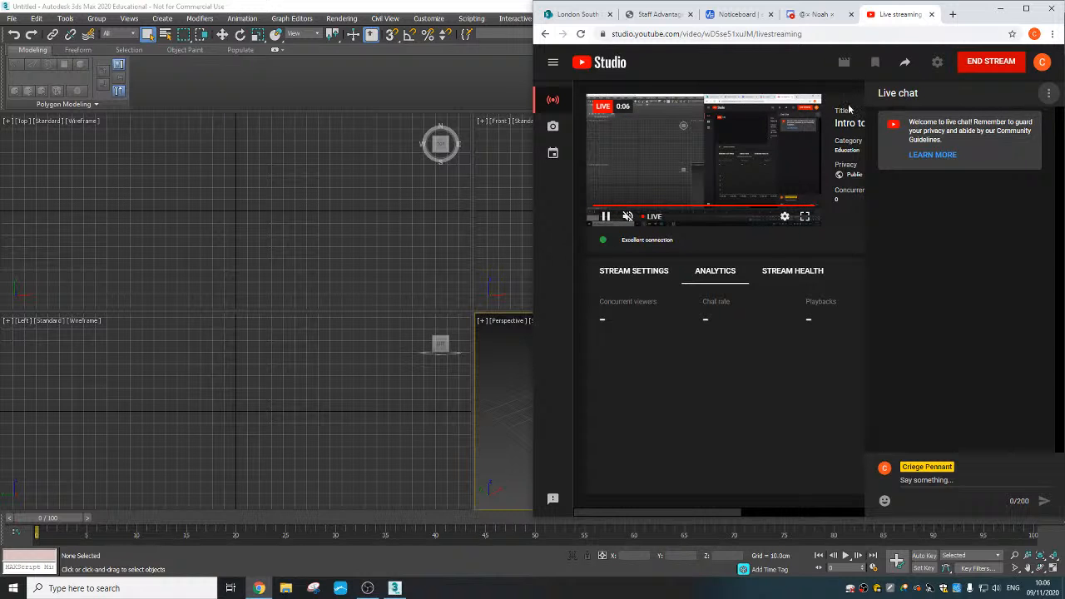
- Switch to 3ds Max and create a sphere with a radius of about 15 cm at the centre of the perspective grid
left_click(1001, 8)
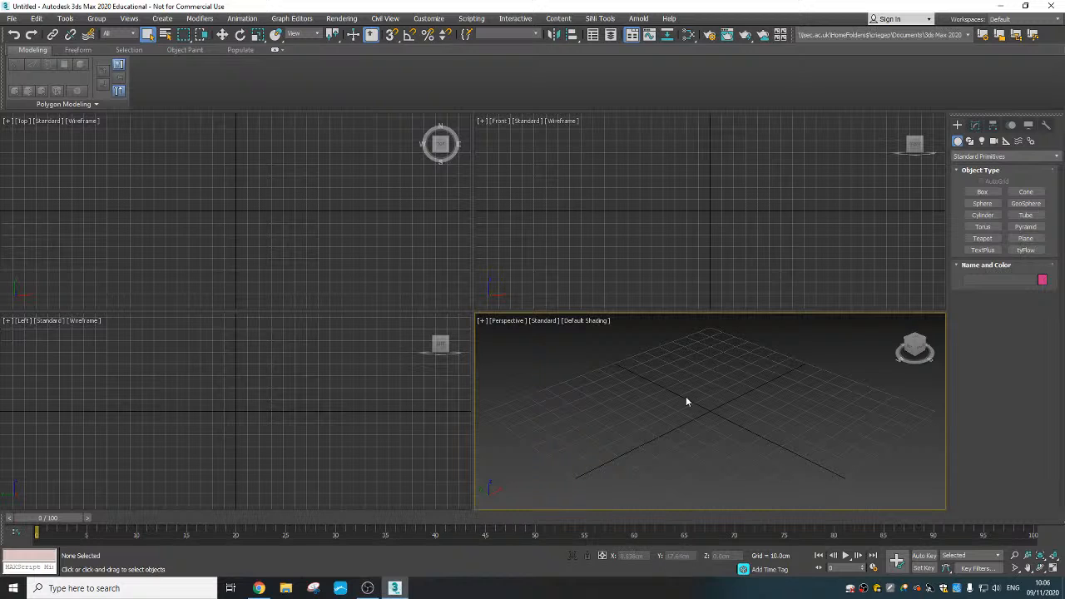
middle_click_drag(679, 372, 670, 400)
middle_click_drag(634, 411, 627, 408)
left_click(163, 19)
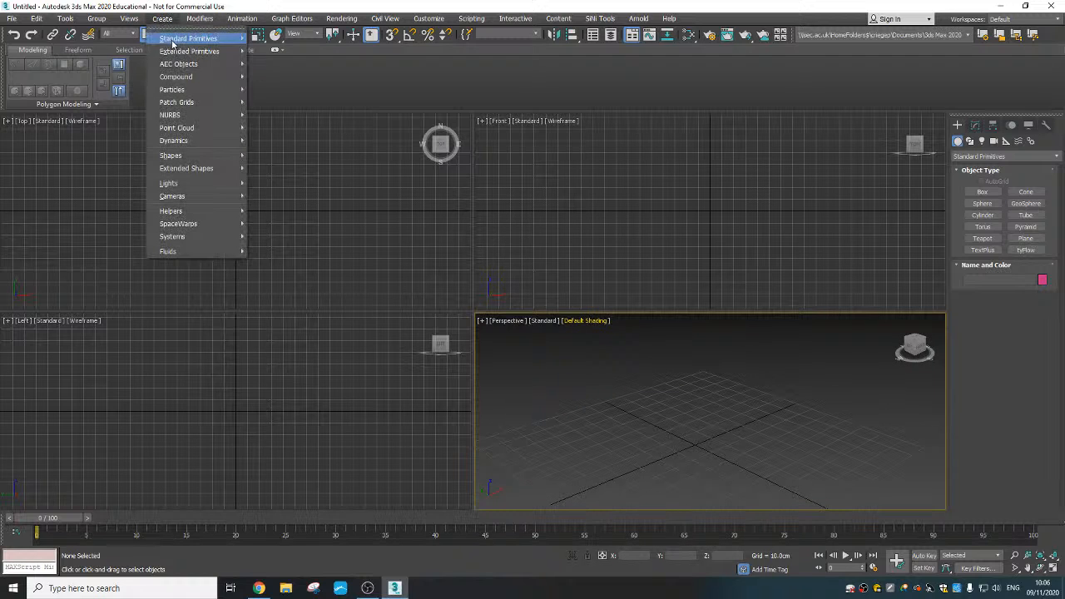
mouse_move(208, 41)
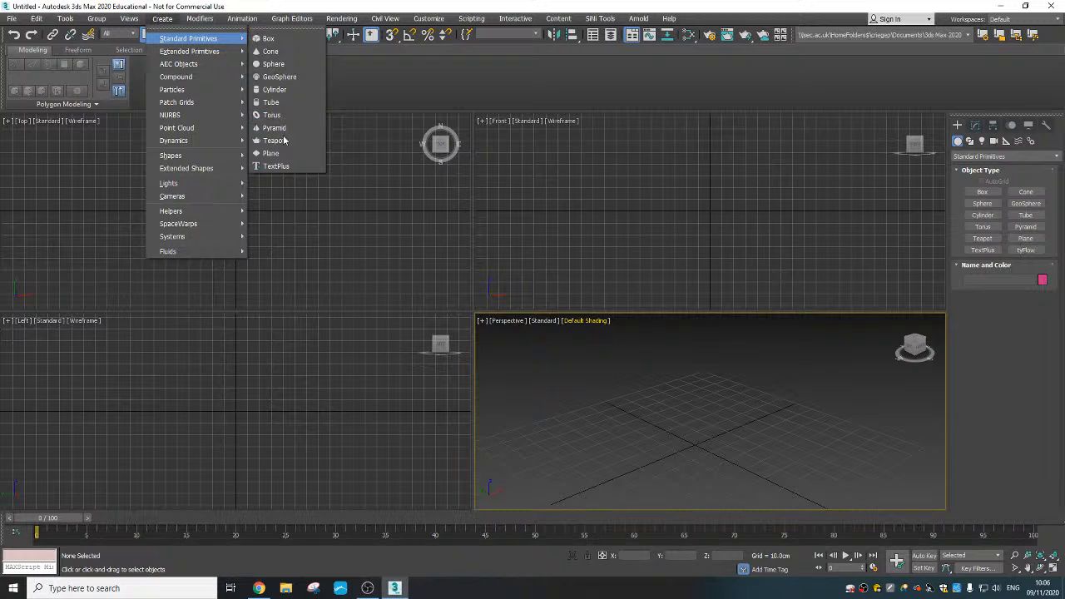
left_click(285, 70)
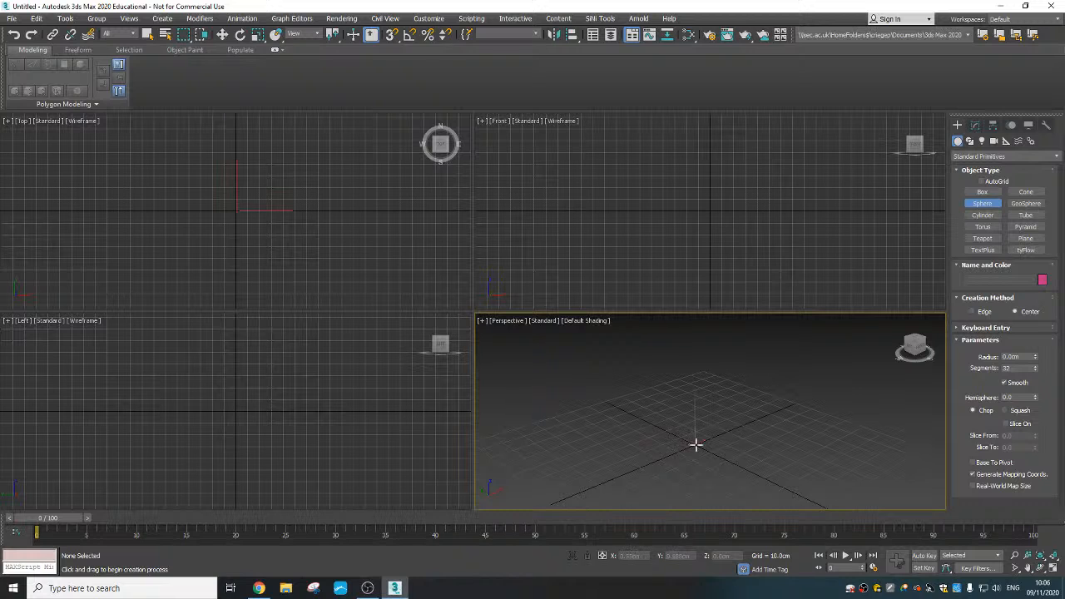
left_click_drag(696, 441, 697, 463)
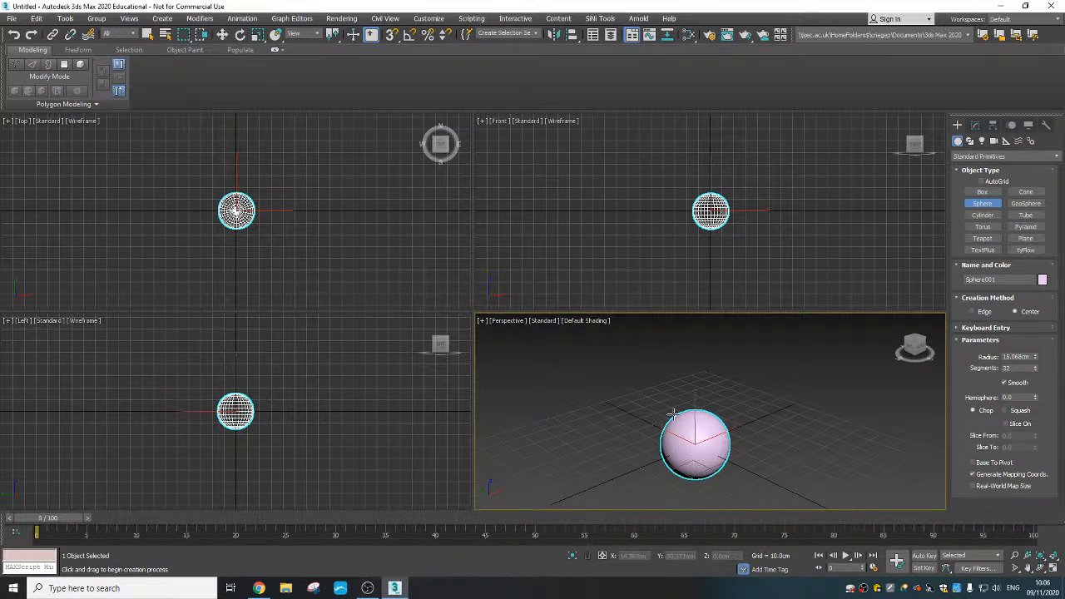
- Maximize the perspective viewport, show edged faces, and end sphere creation
key("alt+w")
middle_click_drag(409, 350, 471, 371)
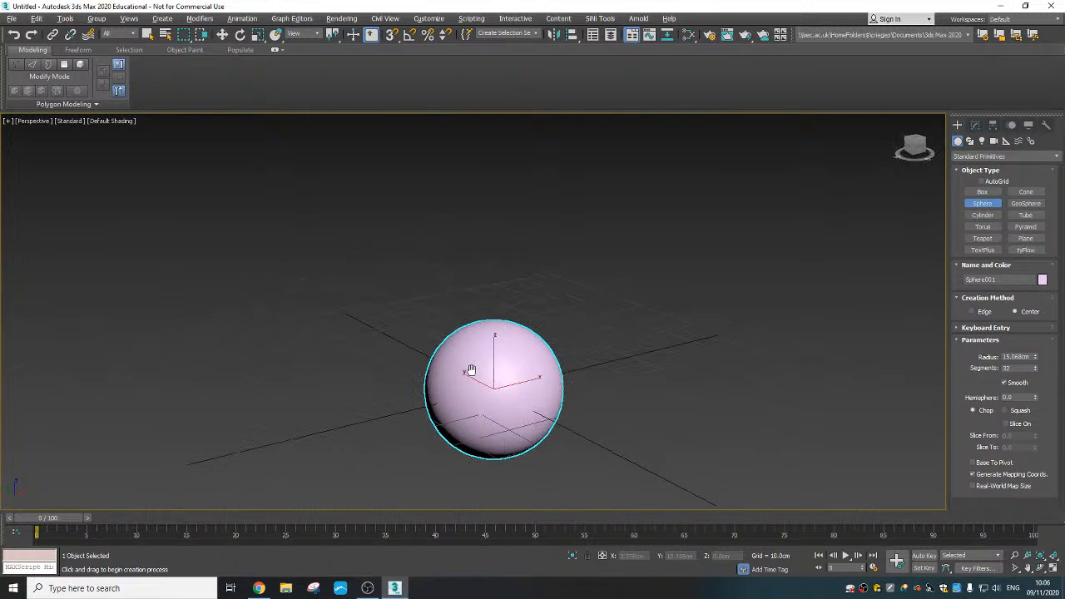
key("F4")
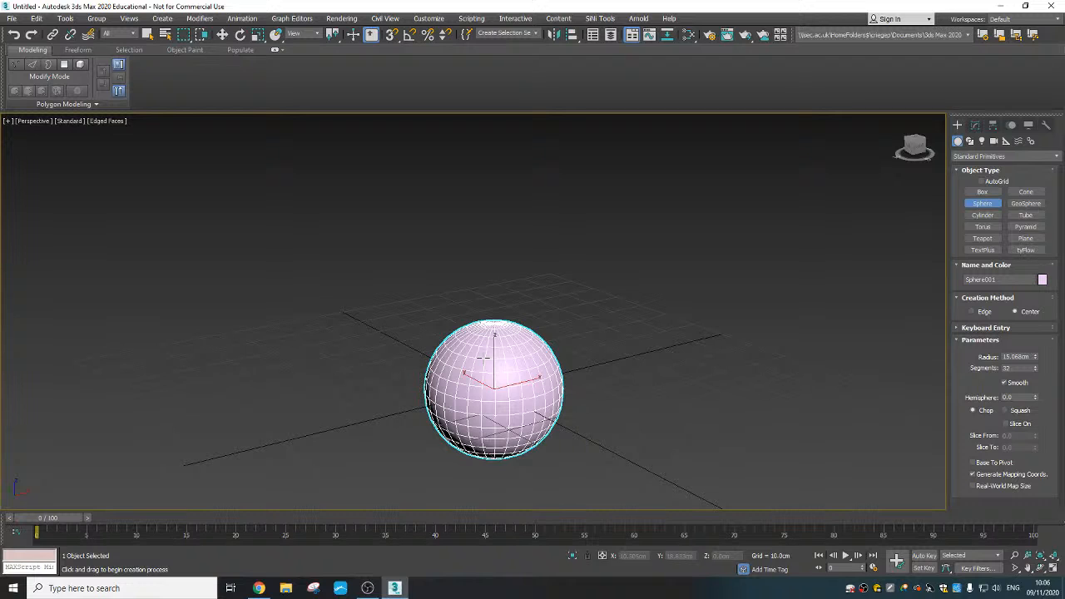
right_click(491, 381)
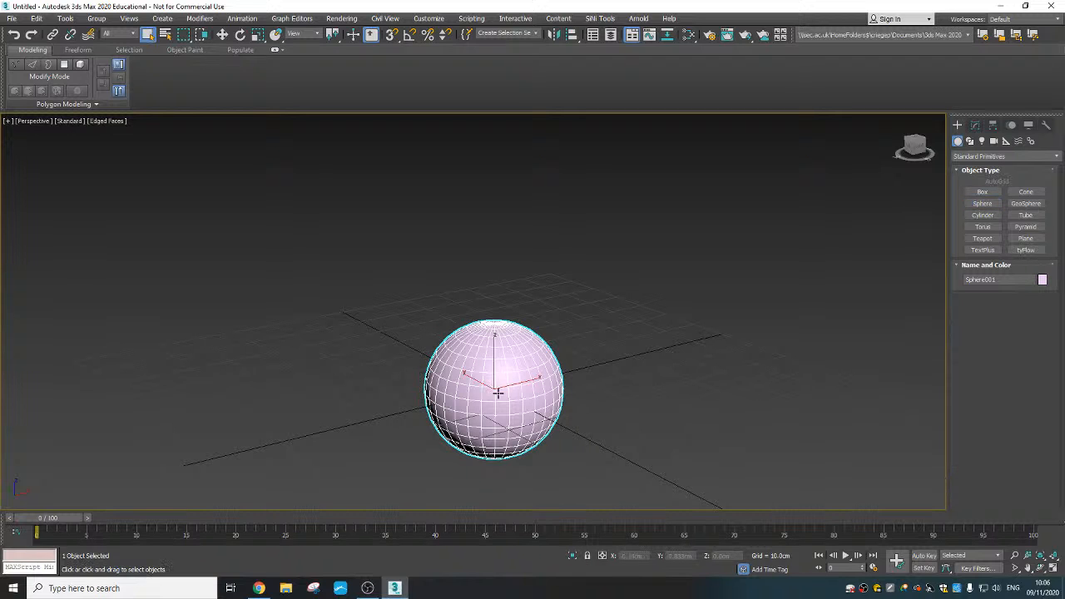
- Move the sphere straight up along Z to a height of about 60 cm above the grid
right_click(495, 394)
left_click(518, 401)
left_click_drag(496, 359, 491, 137)
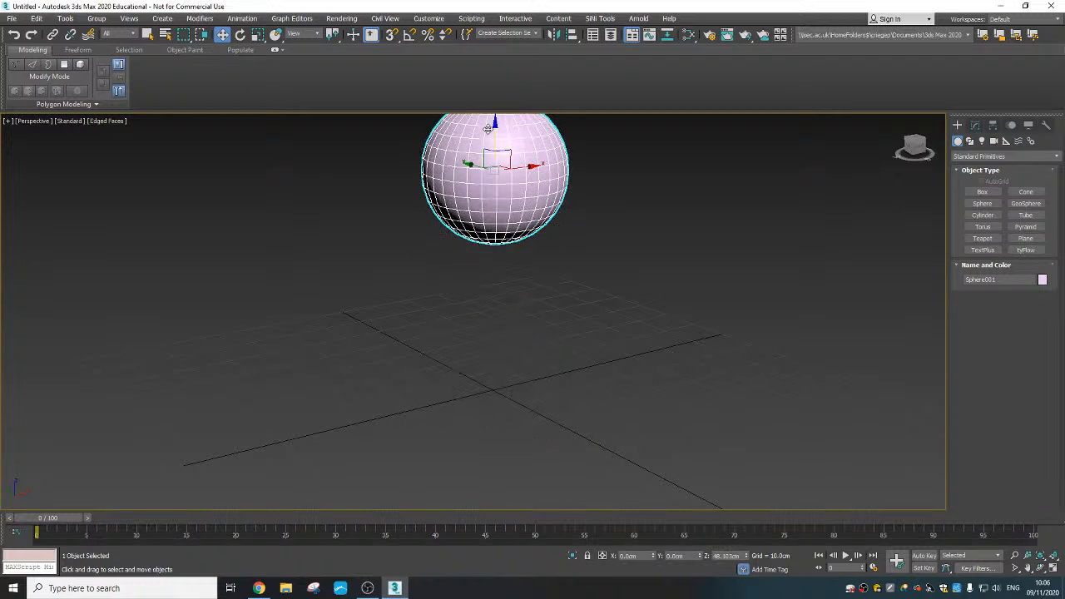
scroll(482, 325, "down", 4)
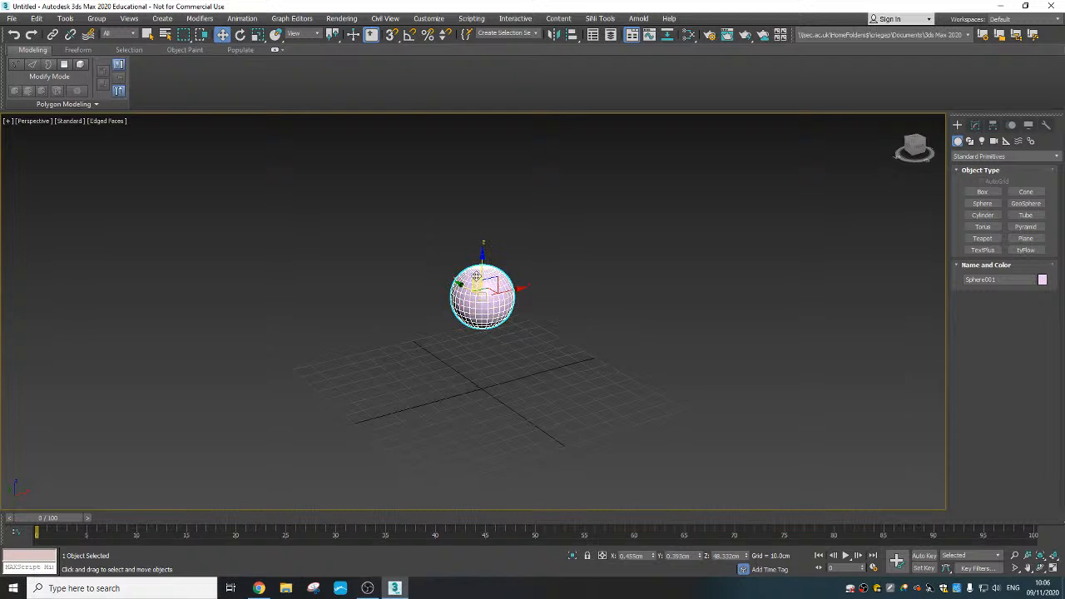
left_click_drag(480, 272, 481, 241)
scroll(480, 276, "up", 2)
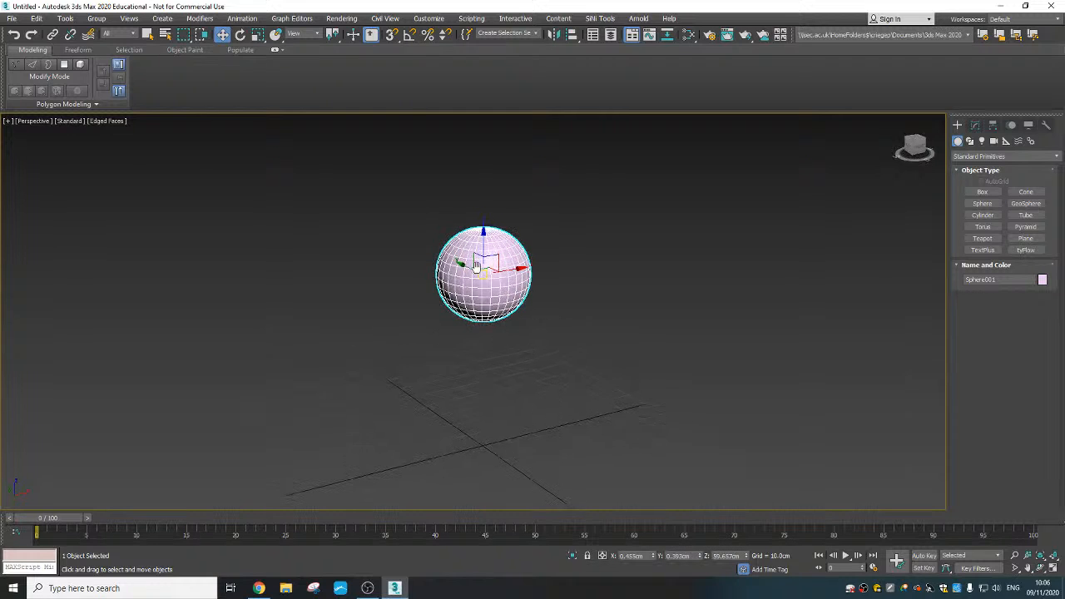
- Clone the sphere as a copy uniformly scaled to about 115%
right_click(481, 275)
left_click(506, 298)
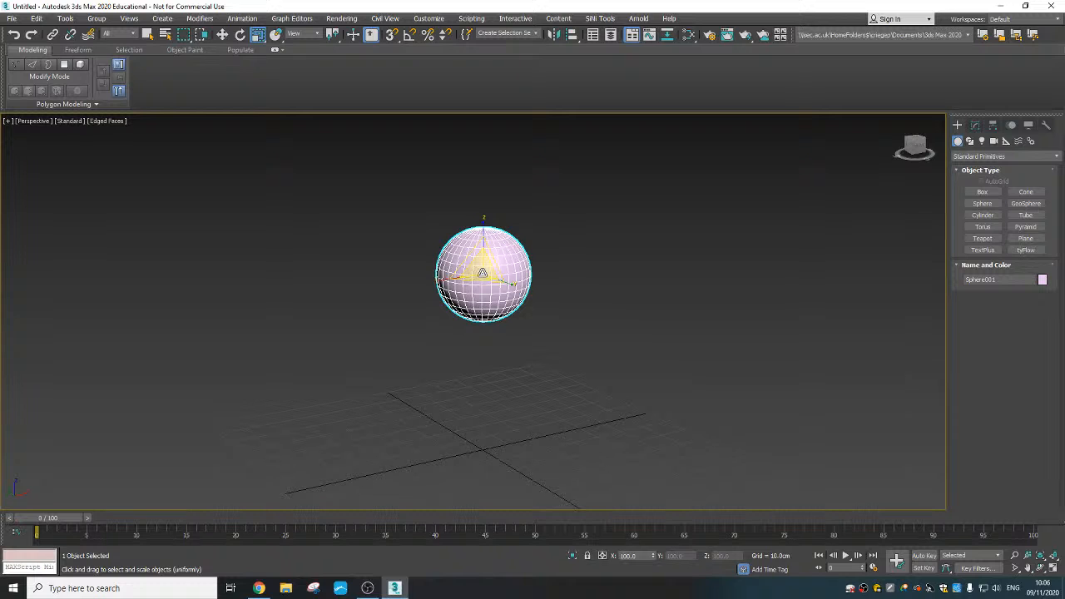
left_click_drag(481, 273, 481, 263, "shift")
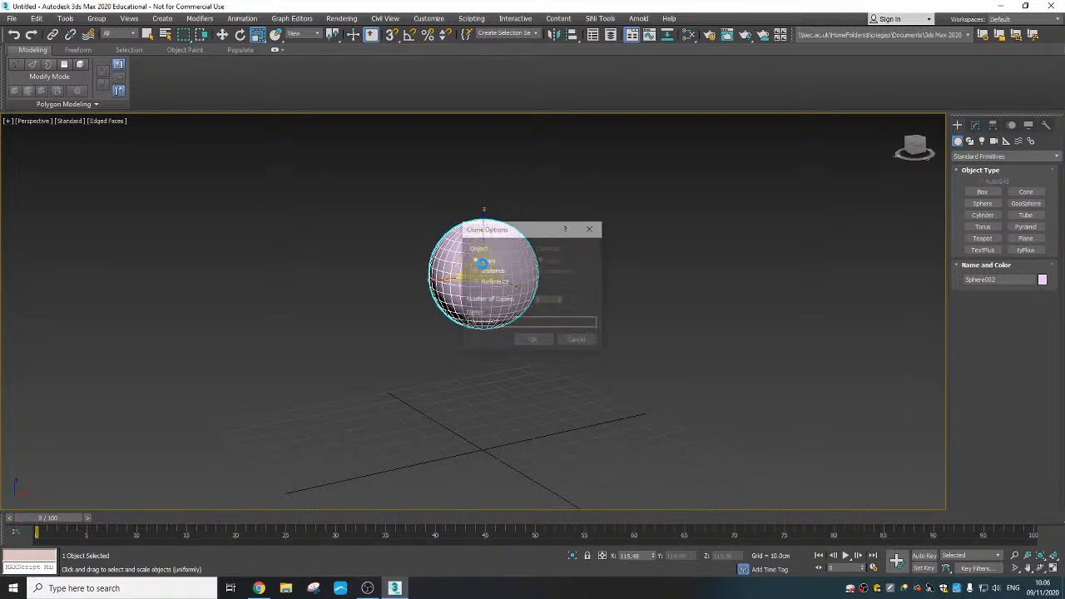
left_click(535, 341)
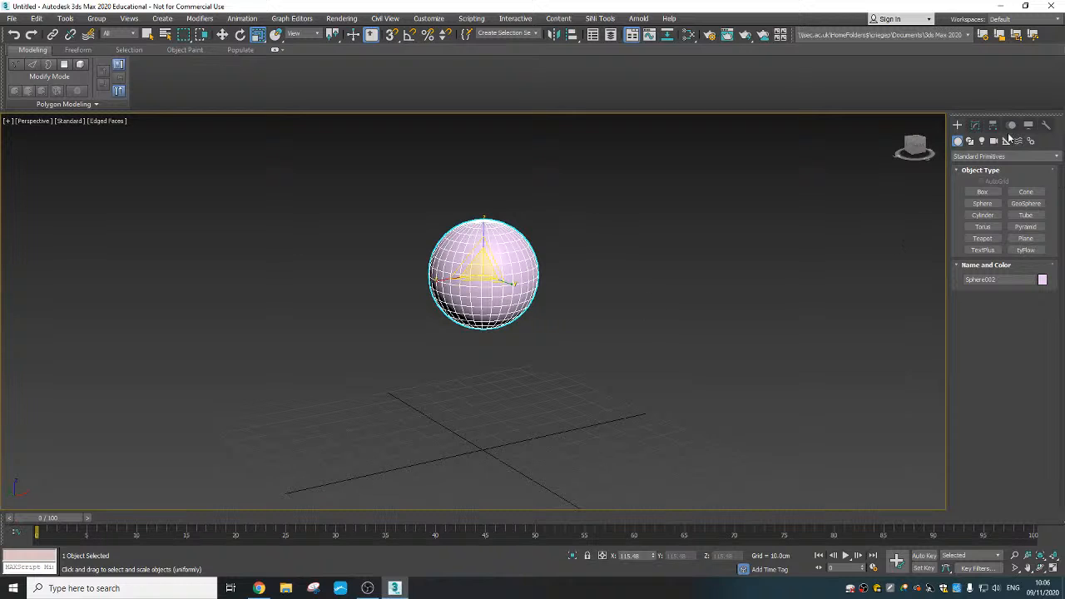
- Set the larger sphere's Hemisphere value to 0.5 to cut away its lower half
left_click(976, 126)
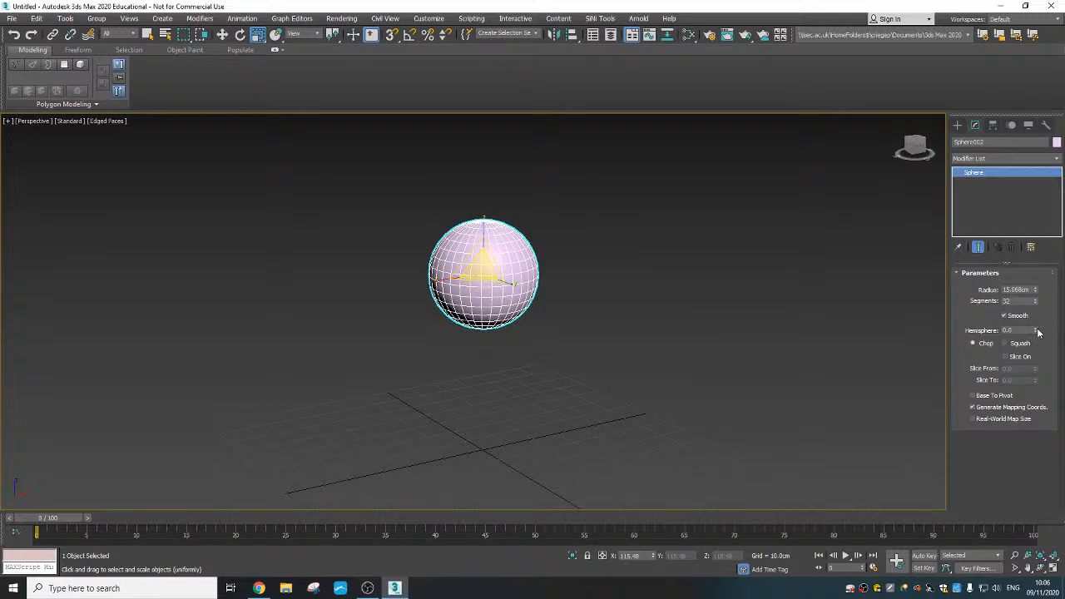
left_click_drag(1036, 332, 1028, 273)
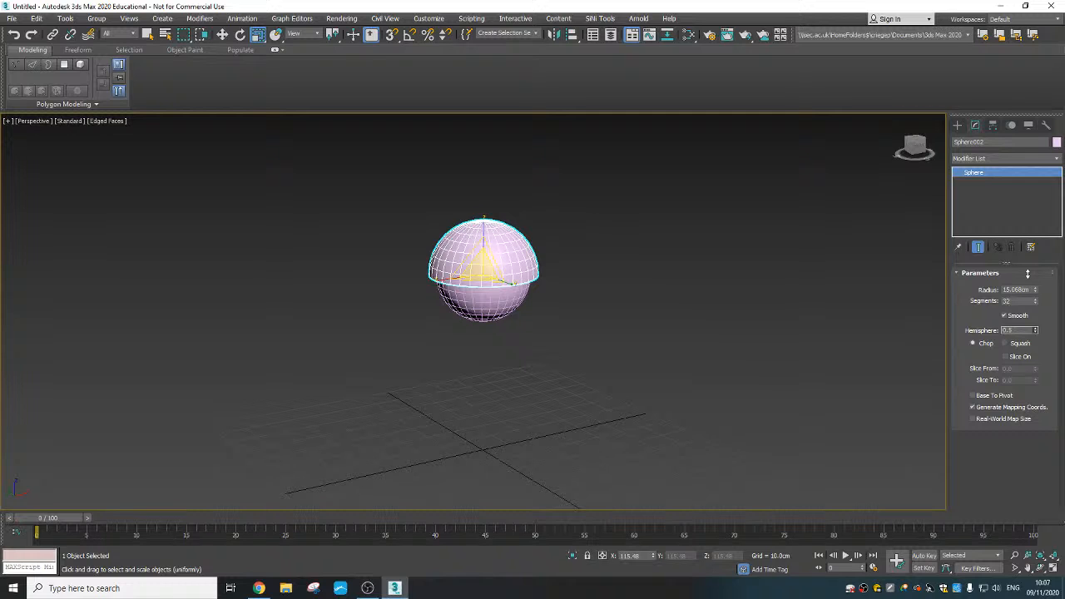
middle_click_drag(677, 353, 616, 312, "alt")
scroll(483, 264, "up", 5)
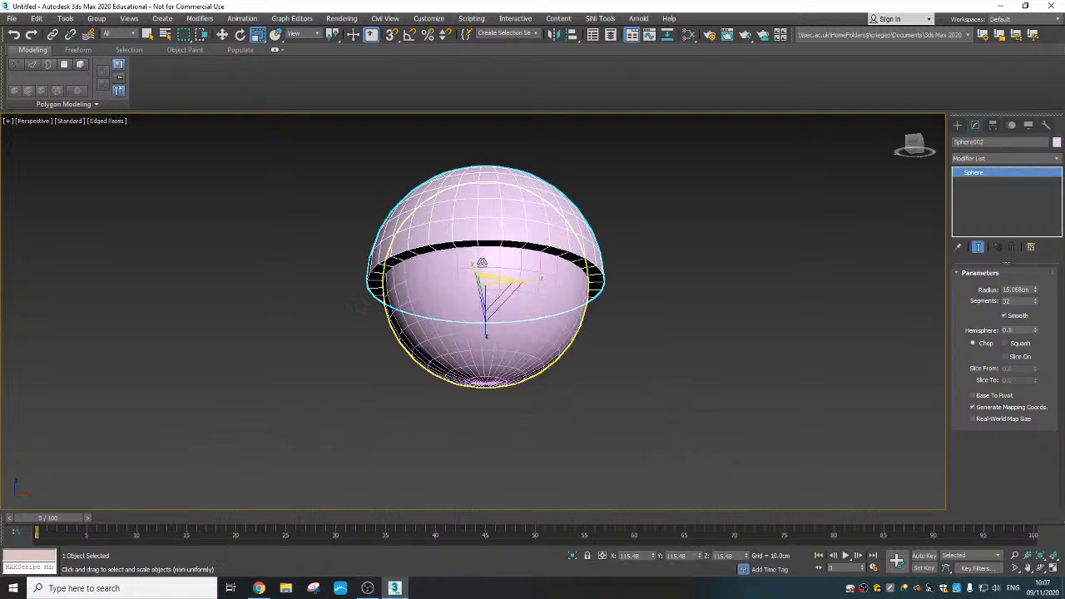
- Convert the outer hemisphere to an Editable Poly
right_click(459, 227)
mouse_move(532, 330)
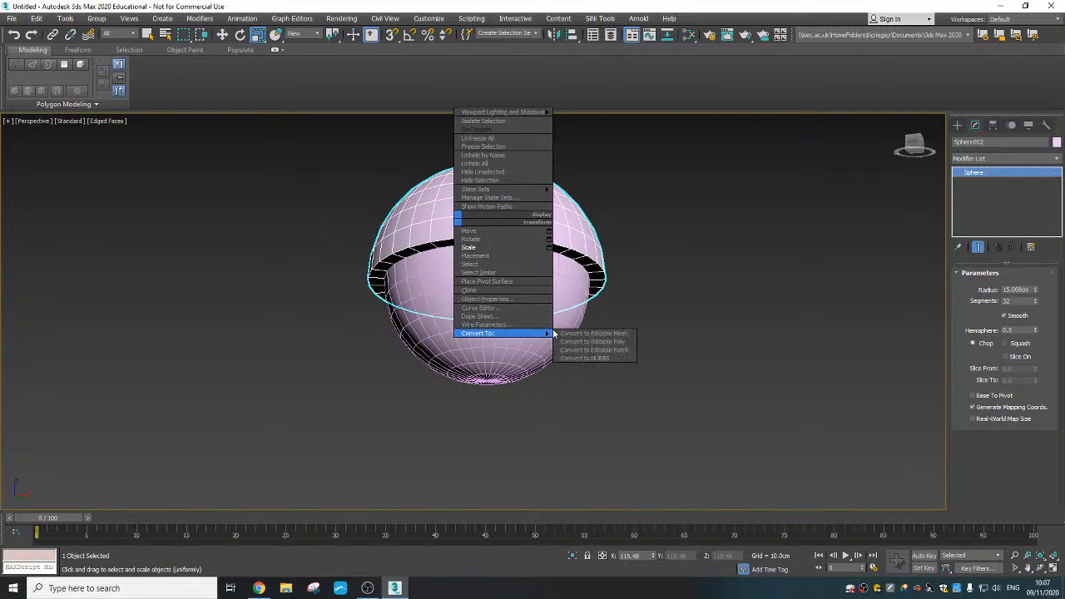
left_click(587, 340)
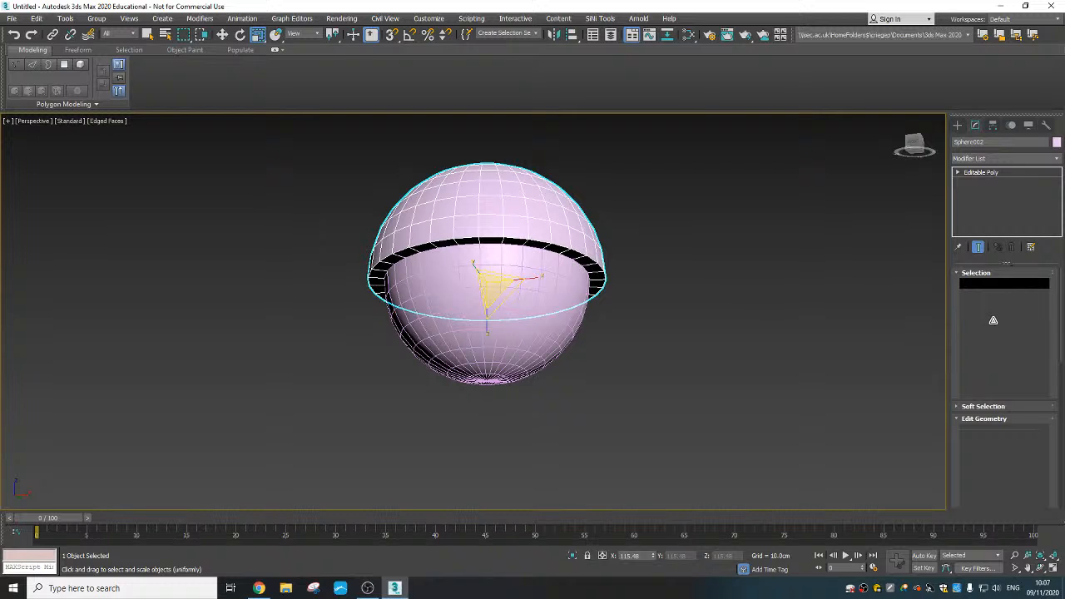
- Delete the polygons that close the flat underside of the hemisphere
left_click(1016, 286)
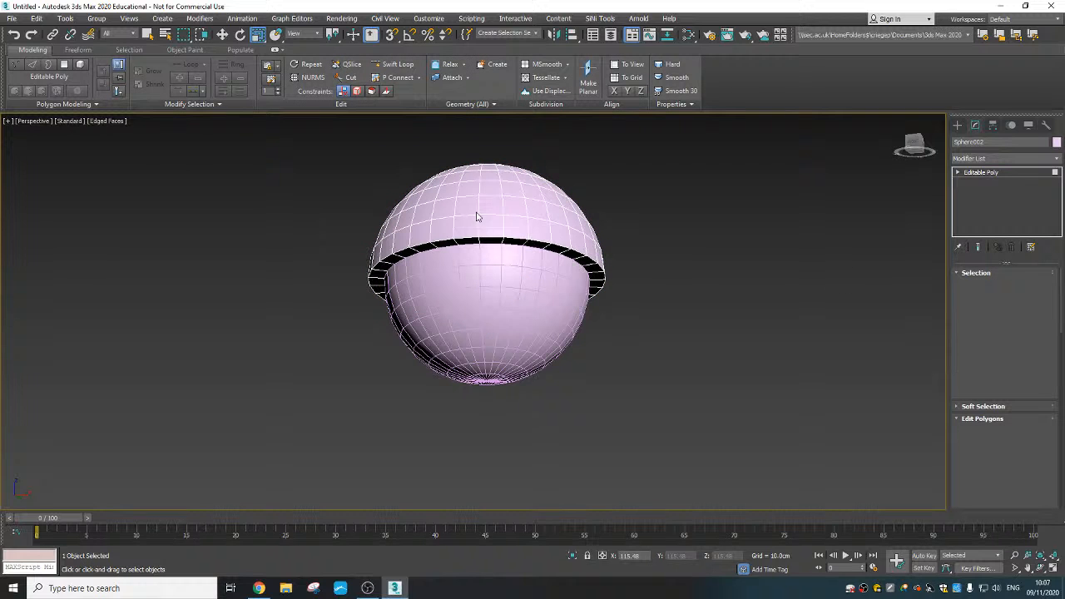
left_click(508, 240)
middle_click_drag(509, 241, 519, 213, "alt")
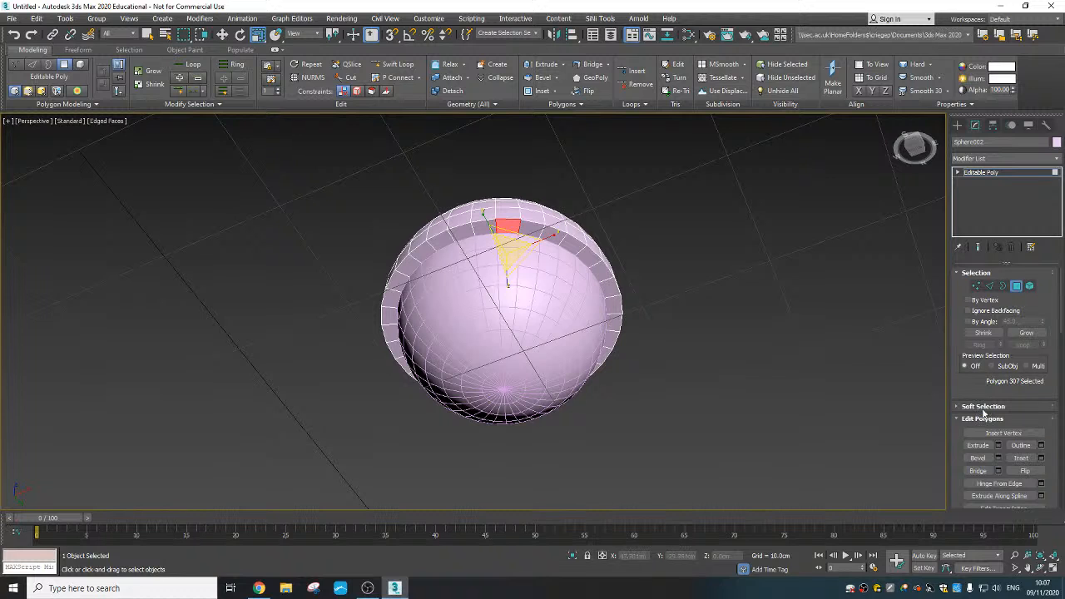
left_click(1016, 337)
middle_click_drag(541, 271, 621, 303, "alt")
key("Delete")
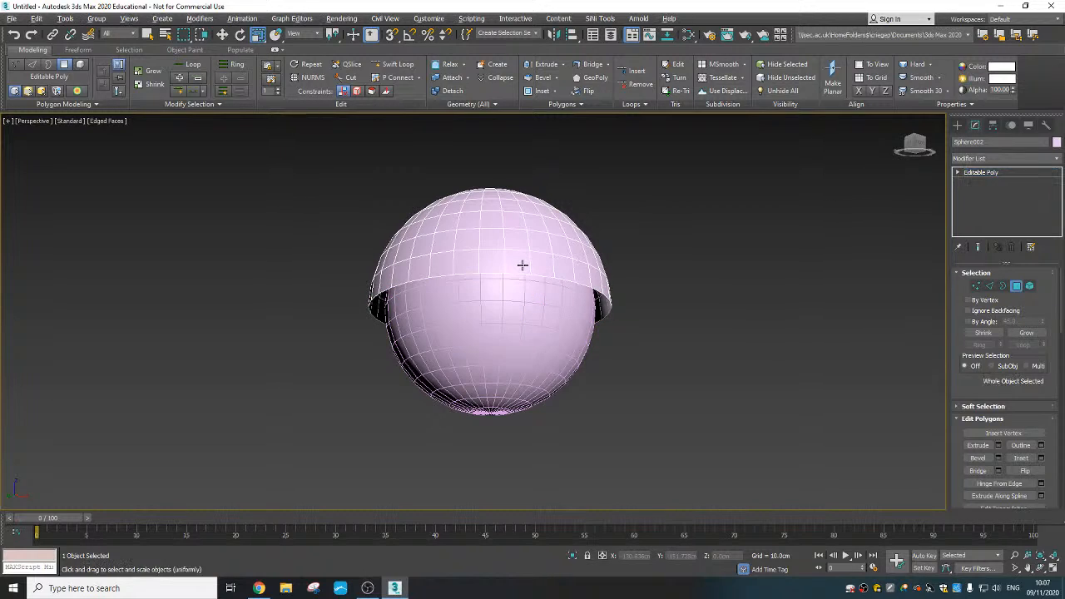
- Isolate the hemisphere and select its open bottom border
key("alt+q")
middle_click_drag(521, 264, 456, 232, "alt")
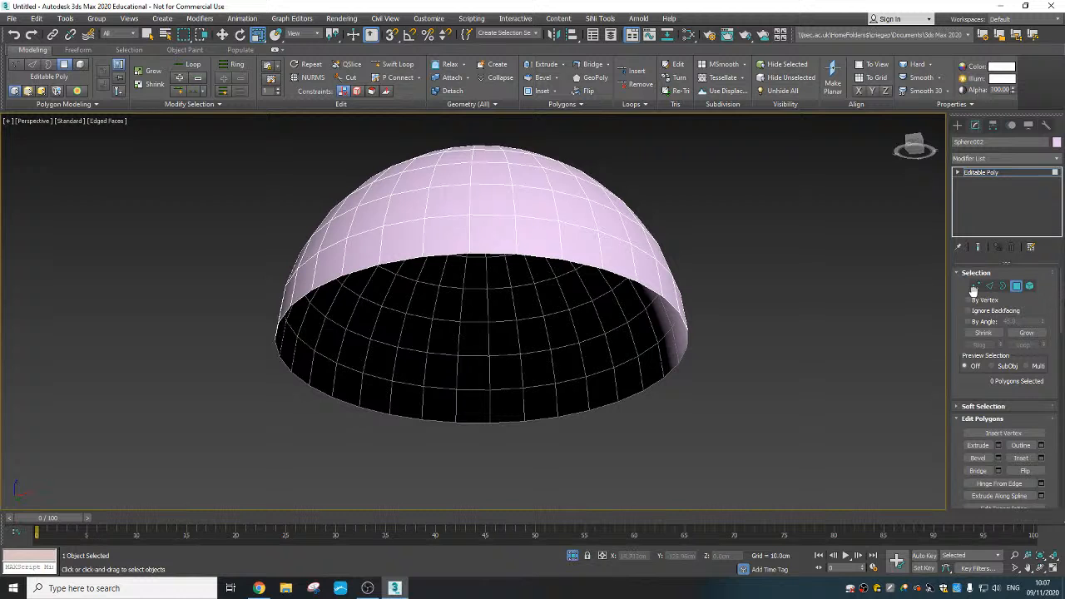
left_click(1003, 285)
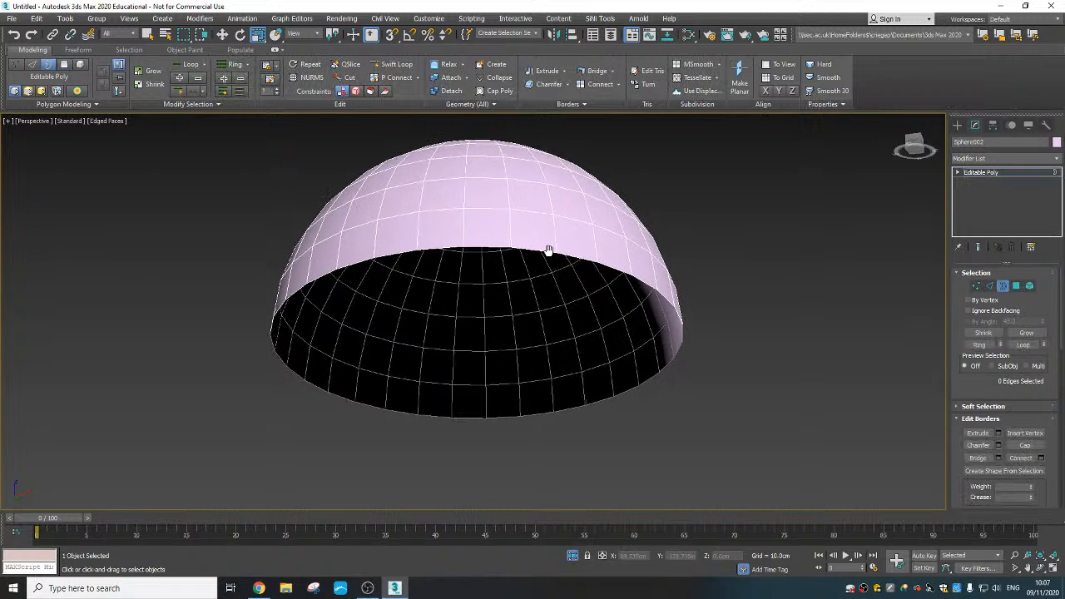
scroll(549, 251, "down", 2)
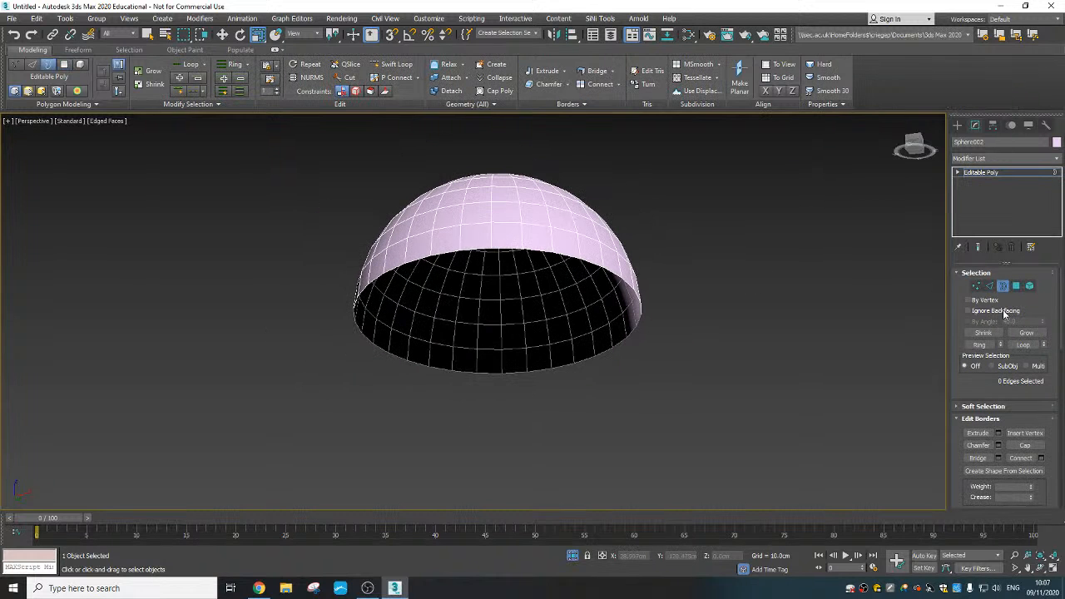
left_click(593, 265)
- Extend the selected border outward by scaling it with new faces, forming a wide flat brim around the dome
middle_click_drag(593, 266, 593, 364, "alt")
scroll(593, 365, "down", 5)
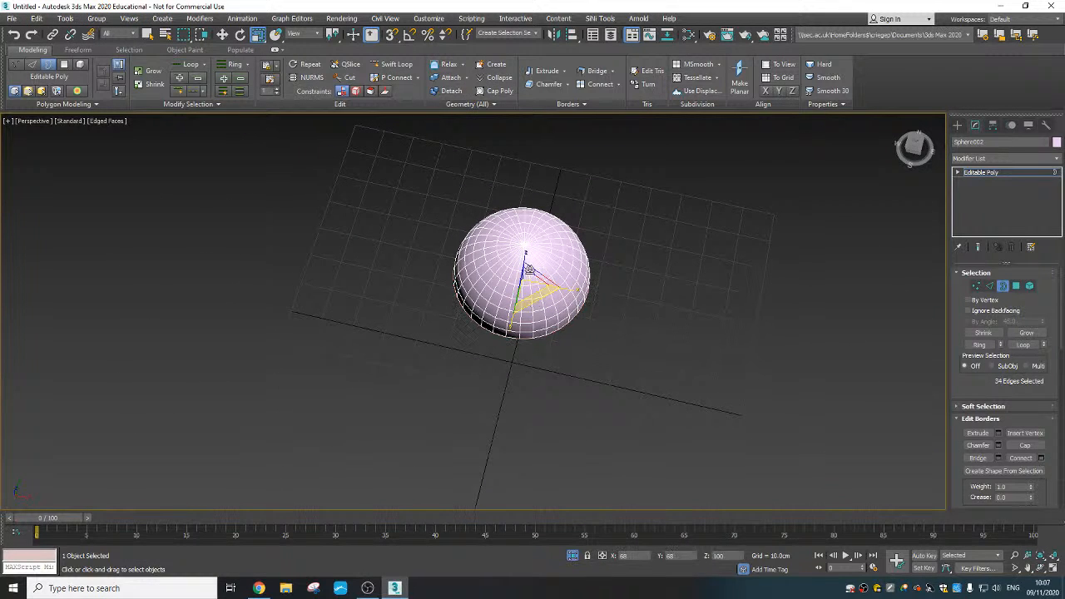
middle_click_drag(571, 328, 536, 309, "alt")
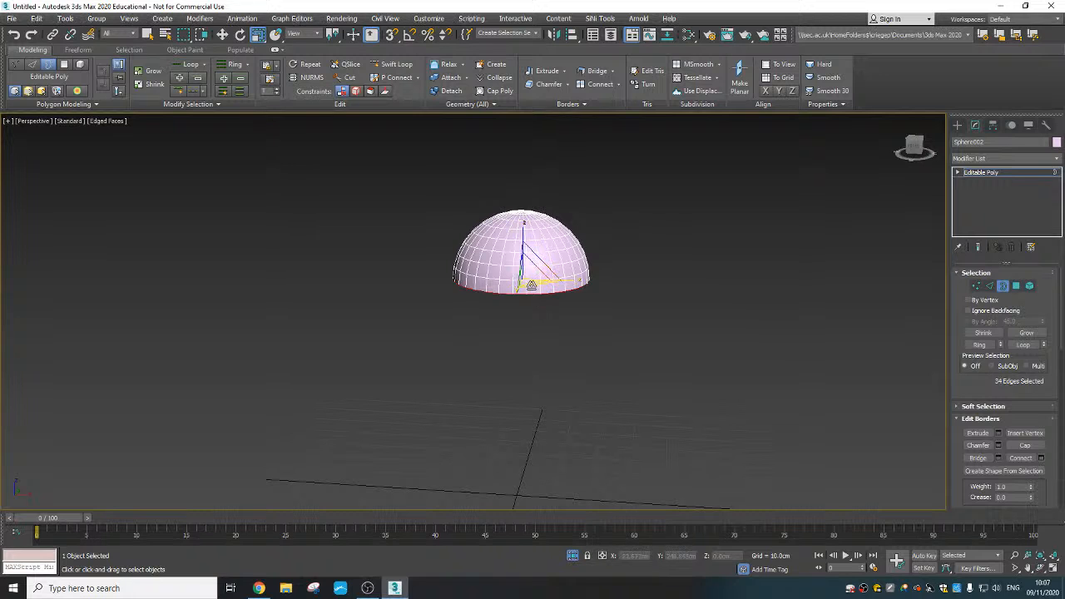
left_click_drag(535, 287, 561, 333, "shift")
mouse_move(561, 333)
middle_mouse_down("alt")
mouse_move(570, 292)
mouse_move(564, 353)
middle_mouse_up("alt")
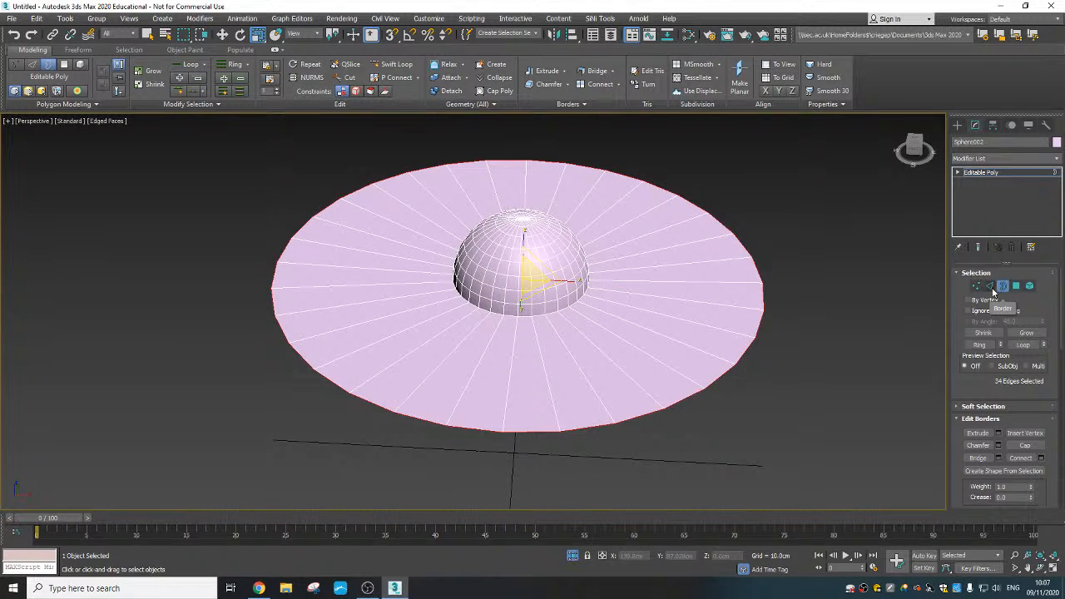
- Select the full ring of radial brim edges and connect them with 6 segments
left_click(990, 286)
left_click(684, 302)
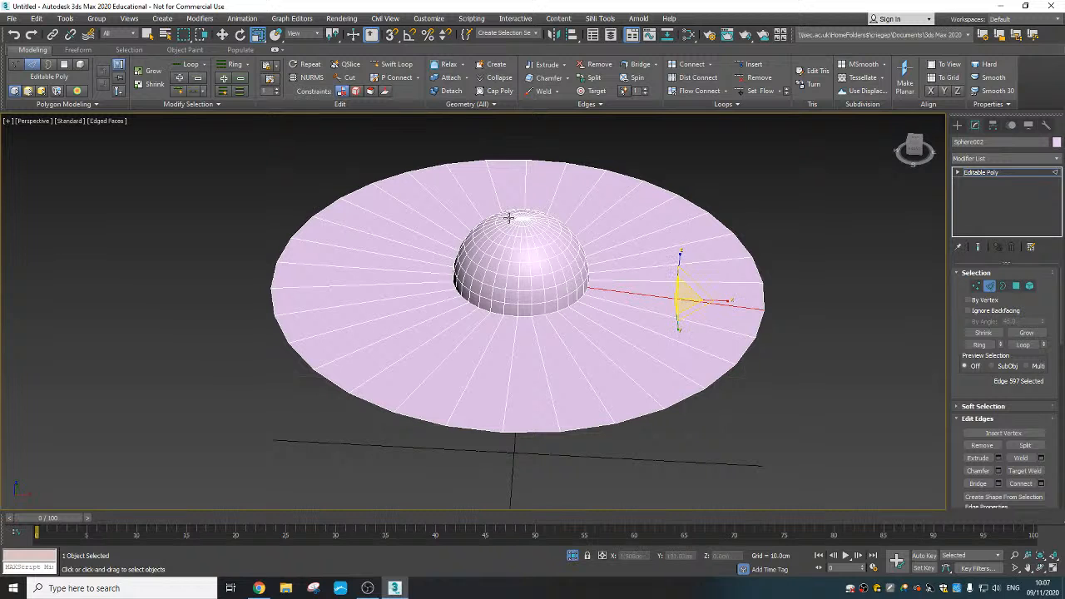
left_click(231, 68)
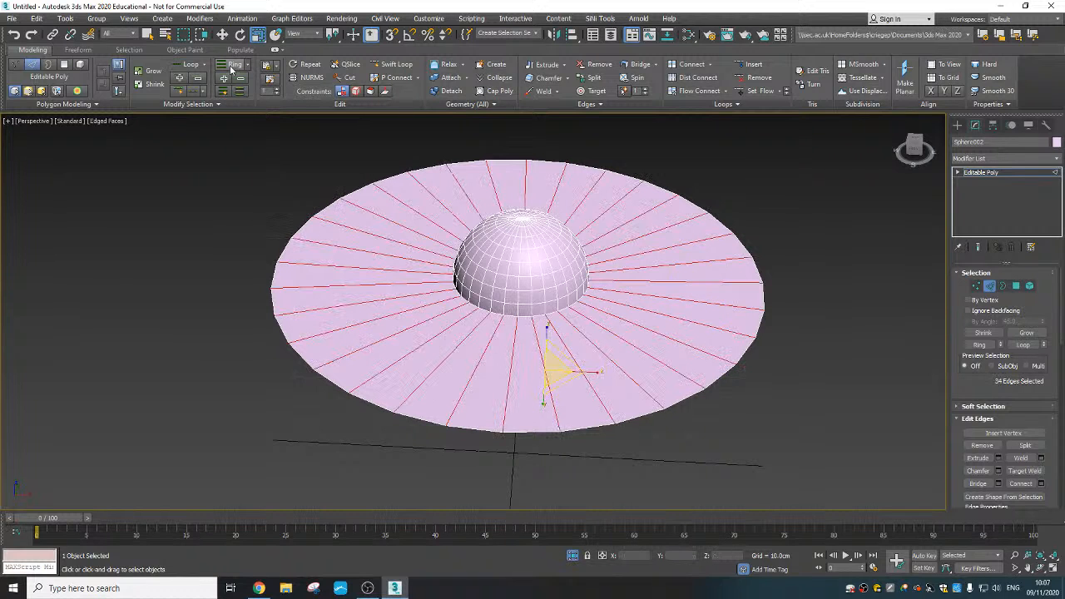
left_click(696, 300)
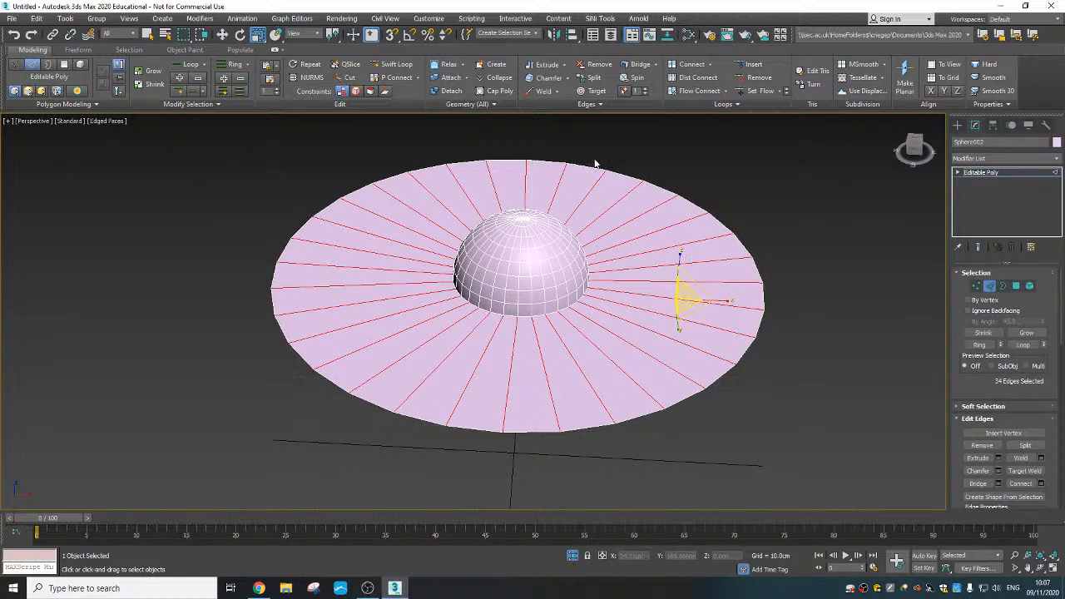
middle_click_drag(648, 409, 661, 392, "alt")
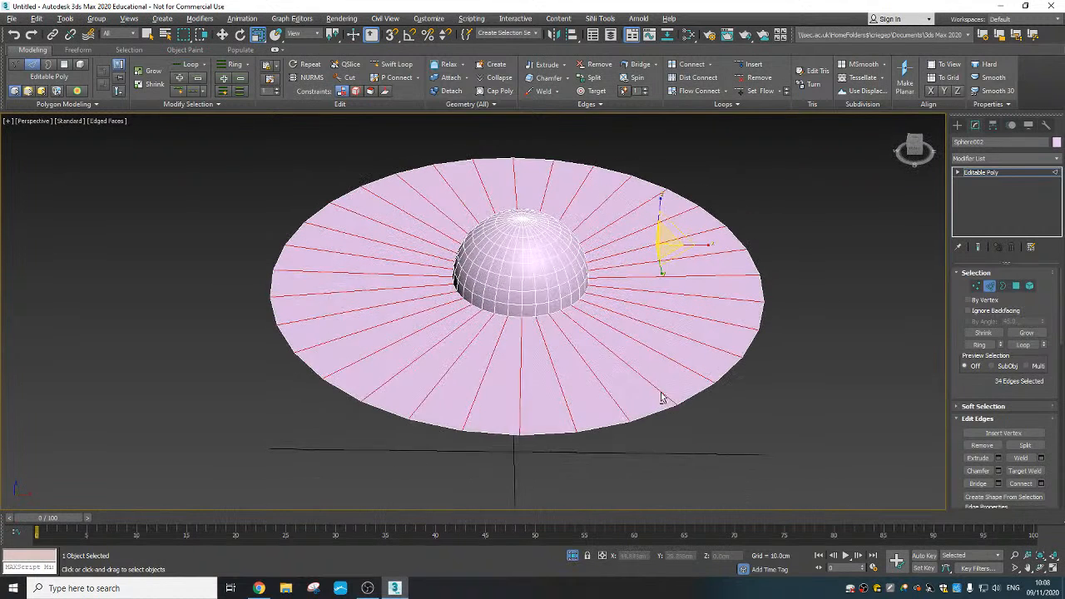
left_click(1042, 485)
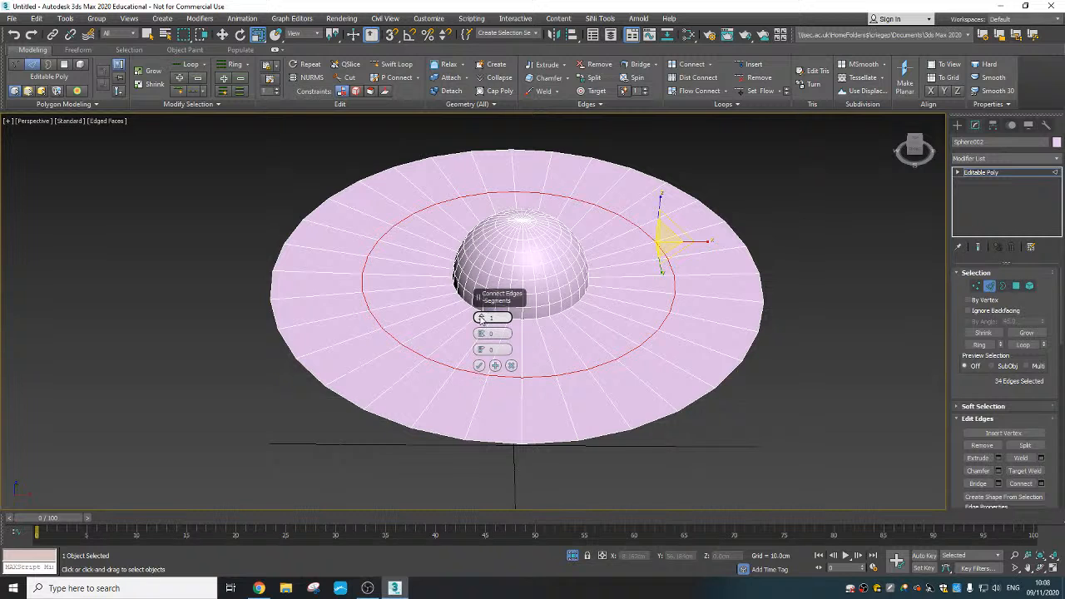
left_click_drag(481, 320, 481, 320)
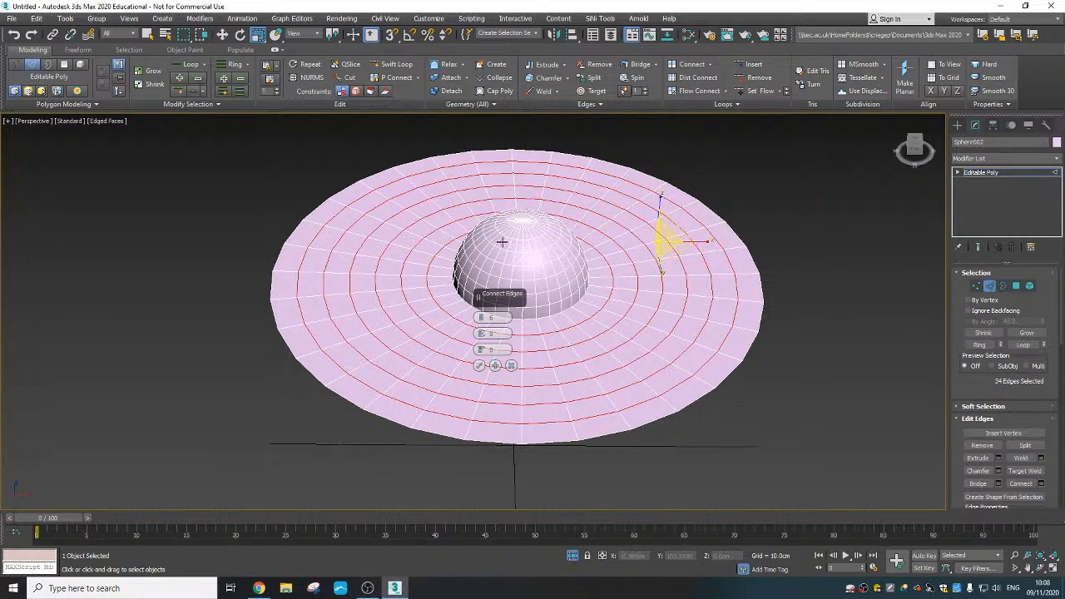
left_click(480, 367)
- Try to select the edge loop where the dome meets the brim by growing the loop selection from one base edge
middle_click_drag(478, 364, 569, 311, "alt")
scroll(553, 302, "up", 3)
left_click(555, 301)
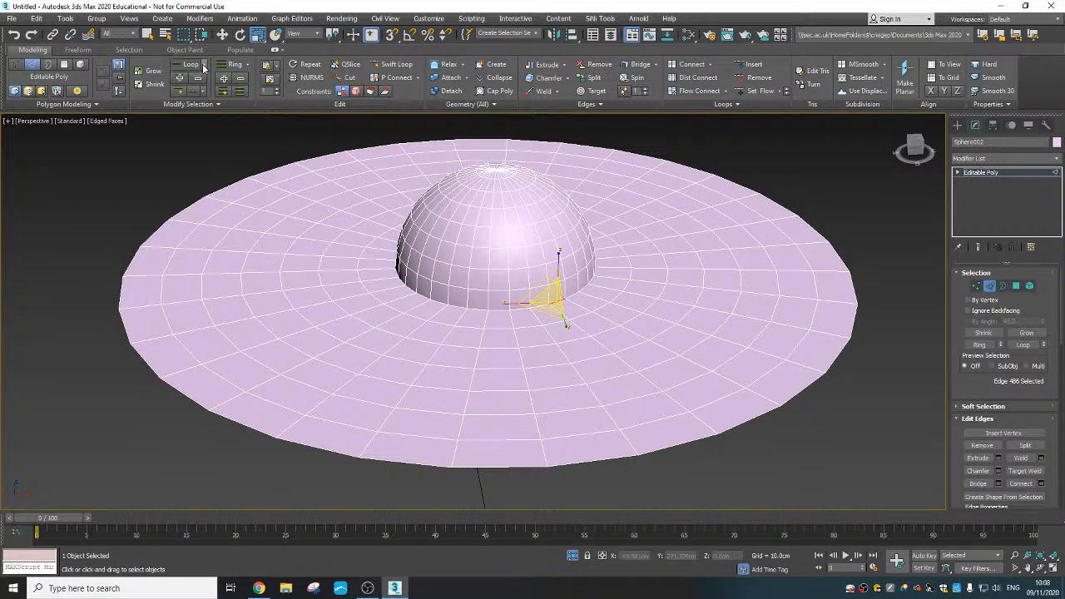
left_click(226, 76)
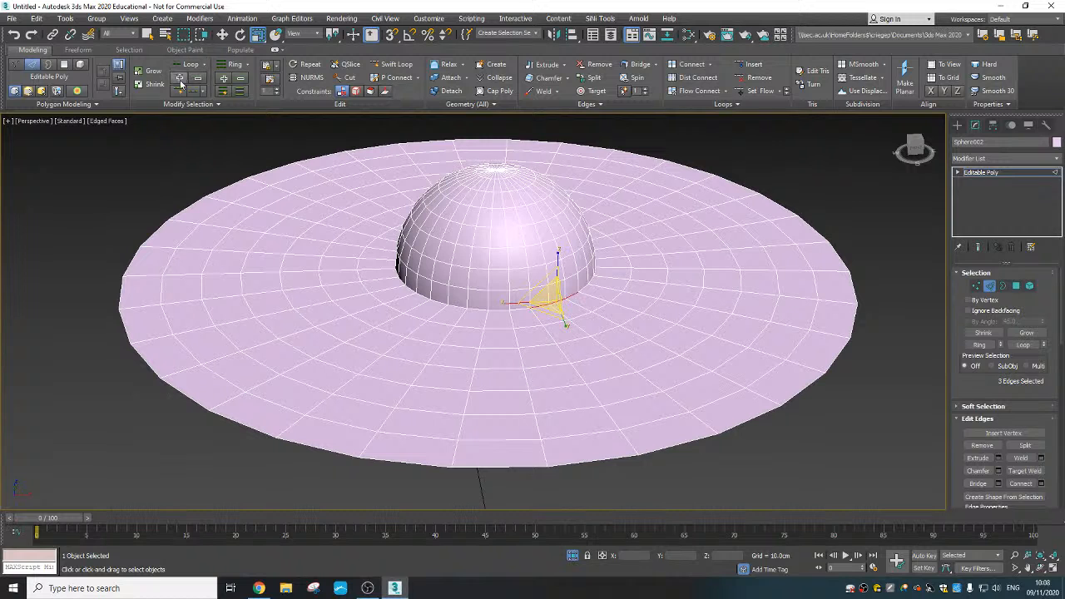
left_click(595, 309)
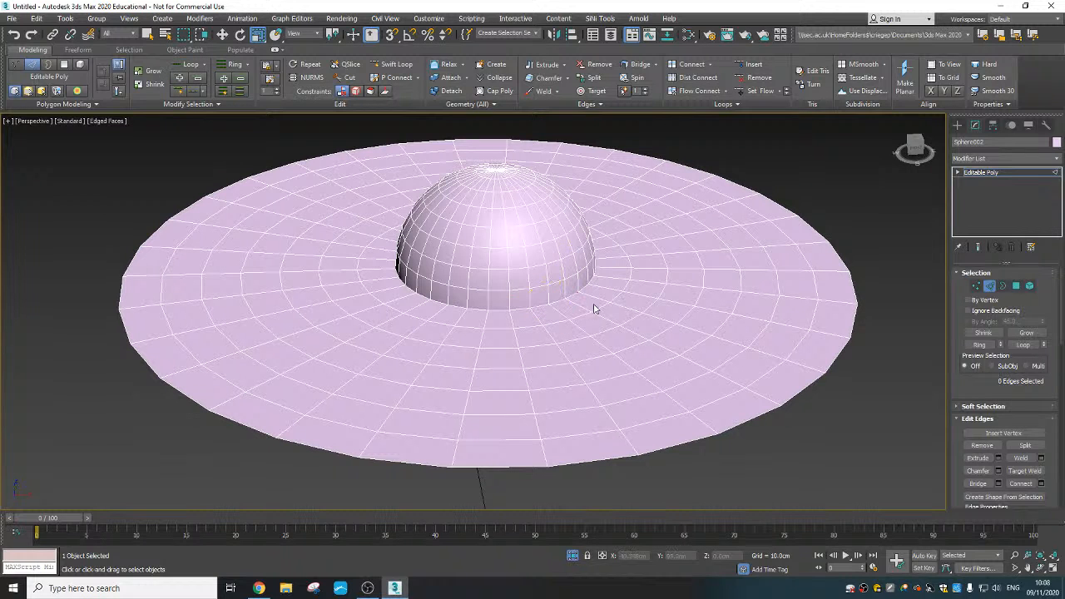
- Try to select the dome's base edges with point-to-point selection along the front of the seam
left_click(571, 294)
left_click(559, 300, "shift")
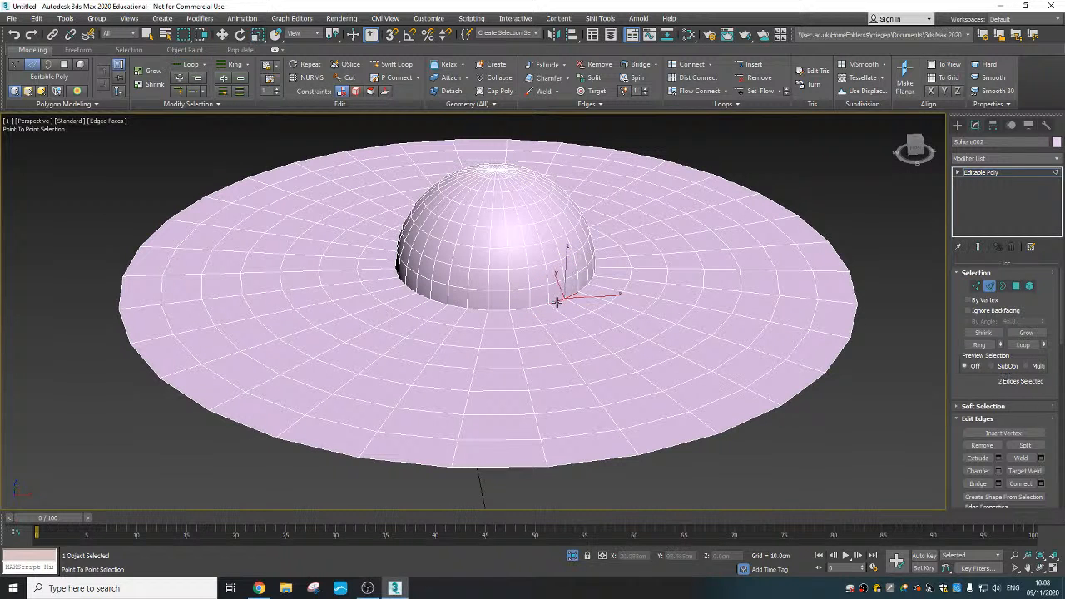
left_click(539, 306, "shift")
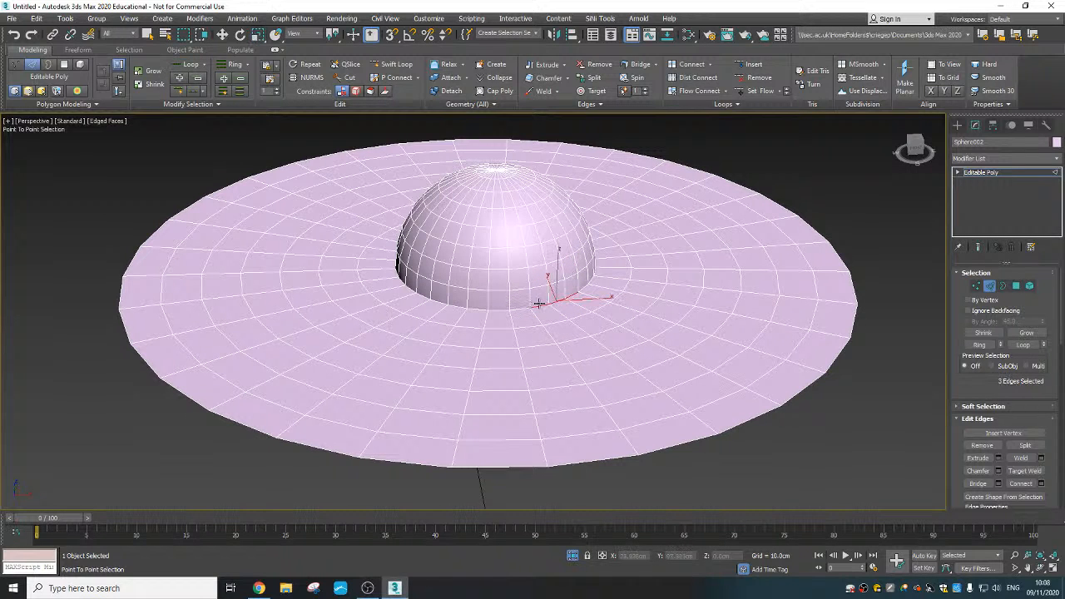
left_click(455, 305, "shift")
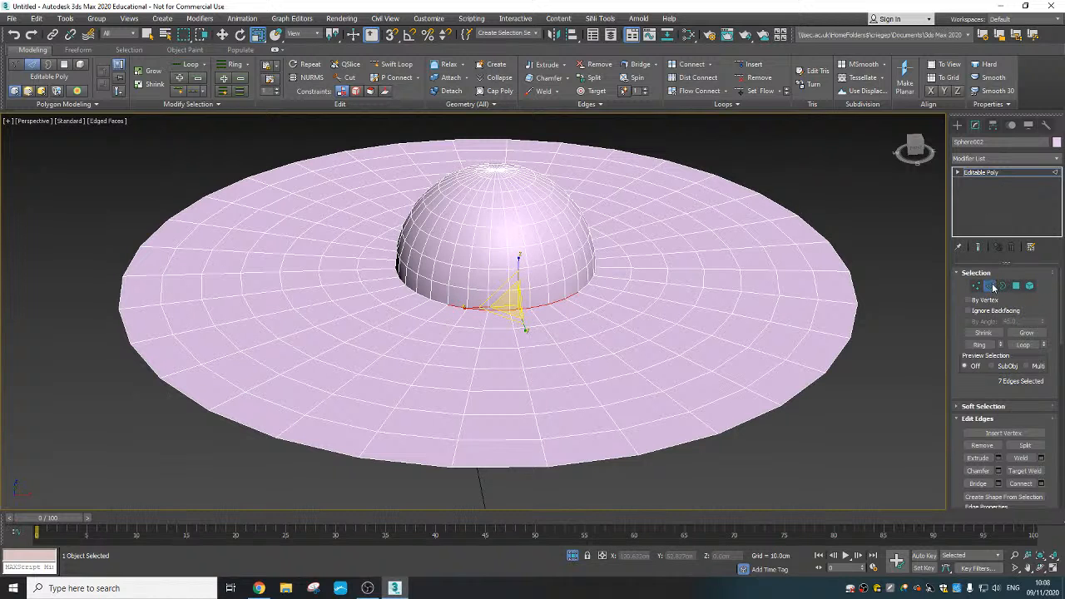
left_click(521, 318)
- Select the edges along the dome's base one after another and extend the selection to the partial loop around the seam
left_click(521, 309)
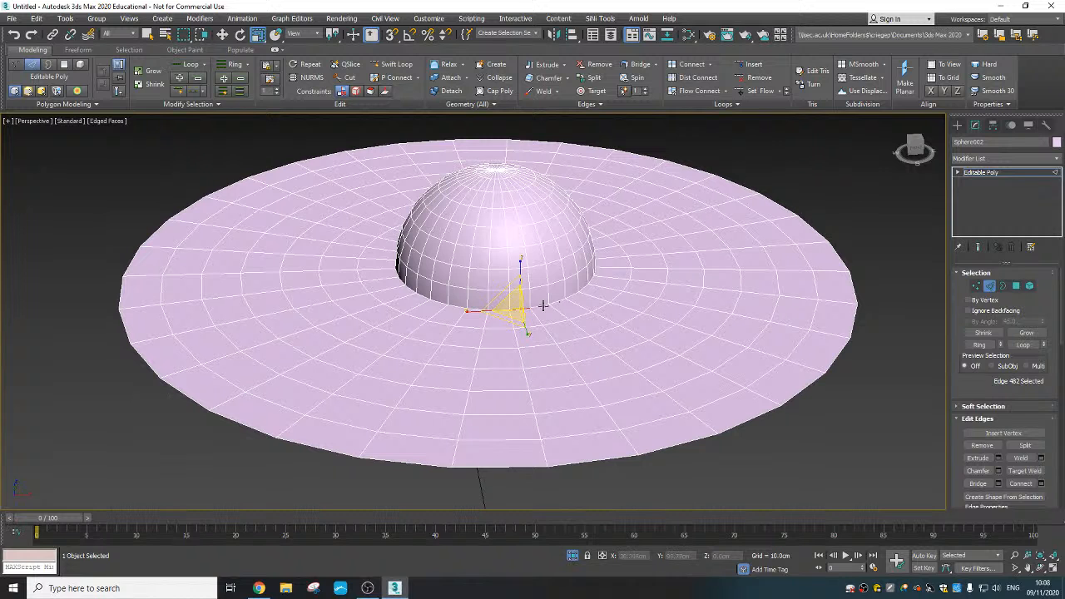
left_click(551, 306, "ctrl")
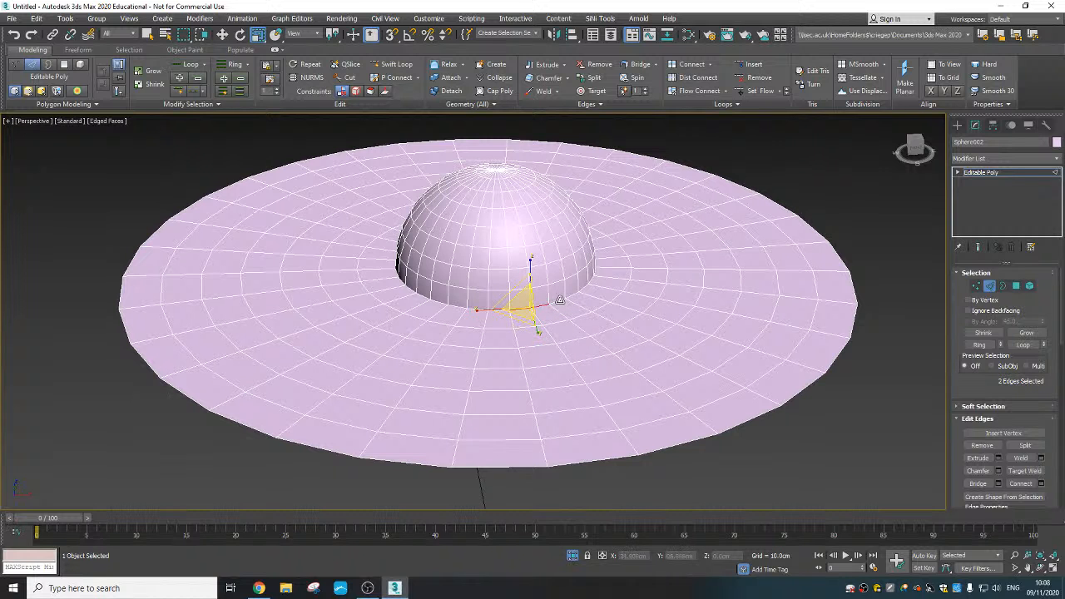
left_click(560, 300, "ctrl")
middle_click_drag(560, 301, 531, 323, "alt")
left_click(575, 323, "ctrl")
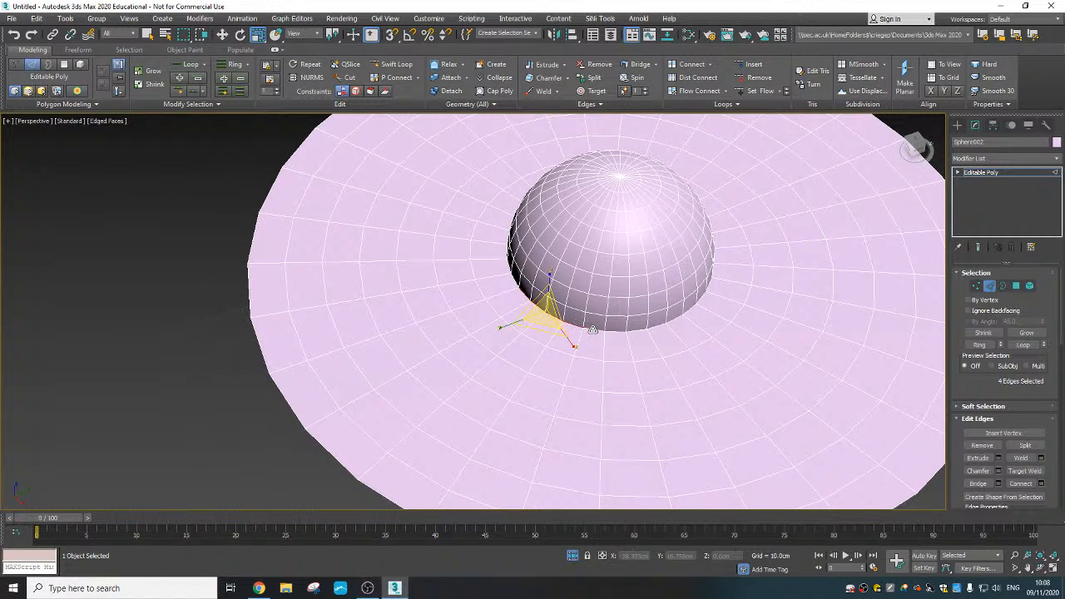
left_click(599, 330, "ctrl")
left_click(620, 330, "ctrl")
left_click(639, 329, "ctrl")
left_click(654, 327, "ctrl")
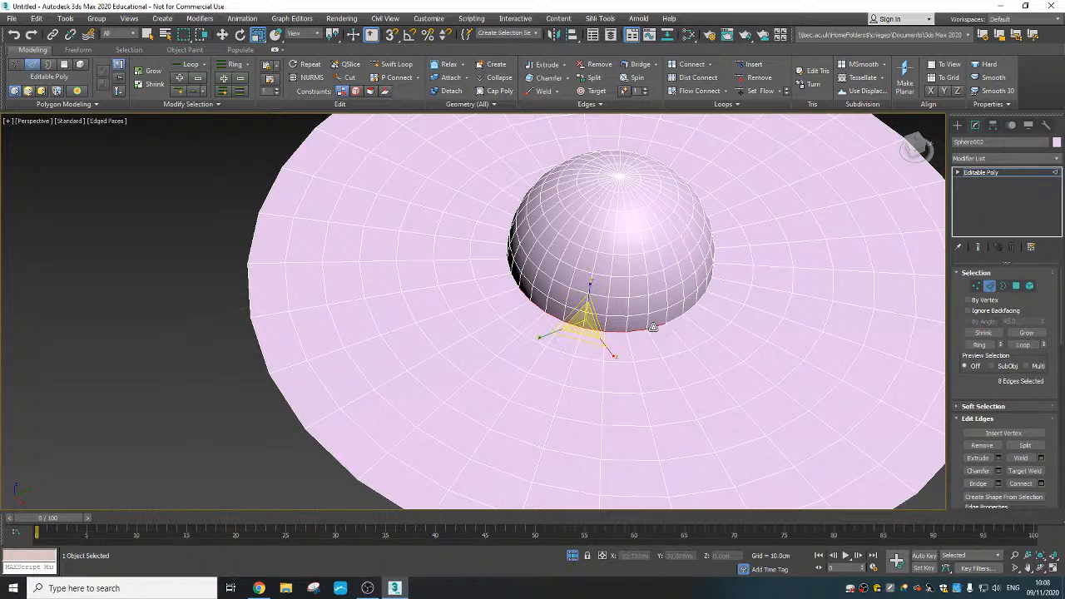
double_click(674, 319)
- Try to raise the selected dome-base edges with the Move tool, and undo the change
middle_click_drag(674, 320, 616, 252, "alt")
right_click(617, 251)
left_click(645, 258)
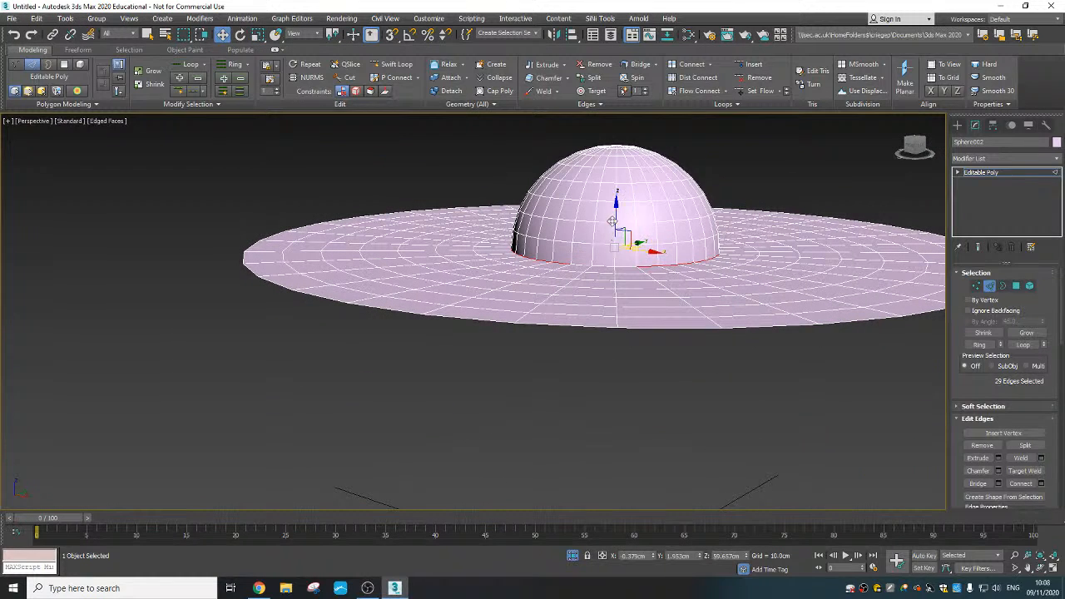
left_click(612, 207)
key("ctrl+z")
- Try to raise the full dome-base edge loop after adding the three missing edges to the selection, and undo it
middle_click_drag(623, 266, 620, 301, "alt")
left_click(606, 323, "ctrl")
left_click(594, 320, "ctrl")
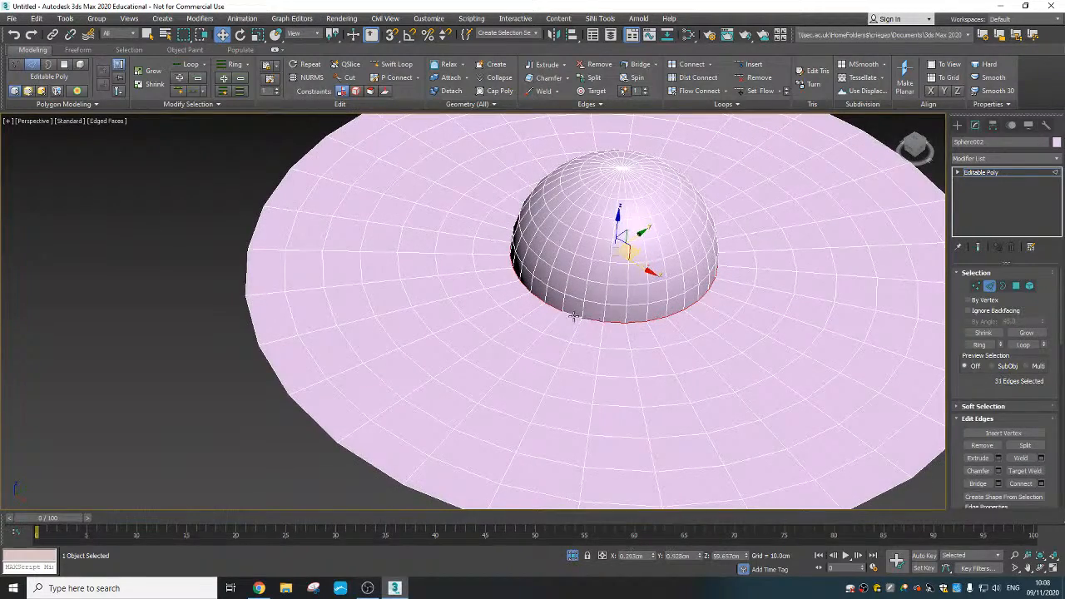
left_click(574, 317, "ctrl")
middle_click_drag(490, 308, 808, 285, "alt")
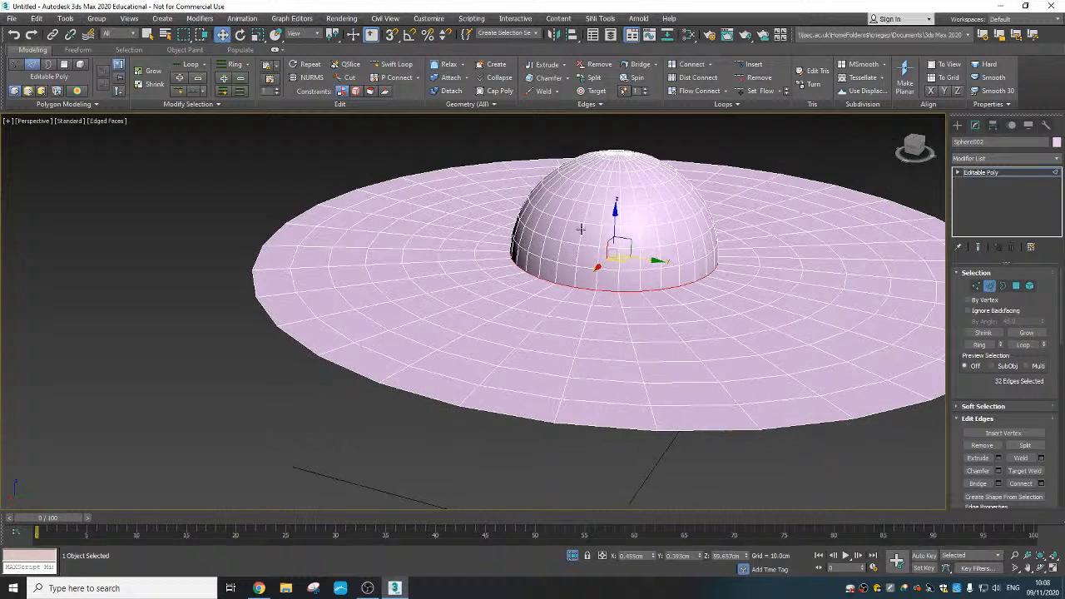
left_click_drag(614, 227, 613, 214)
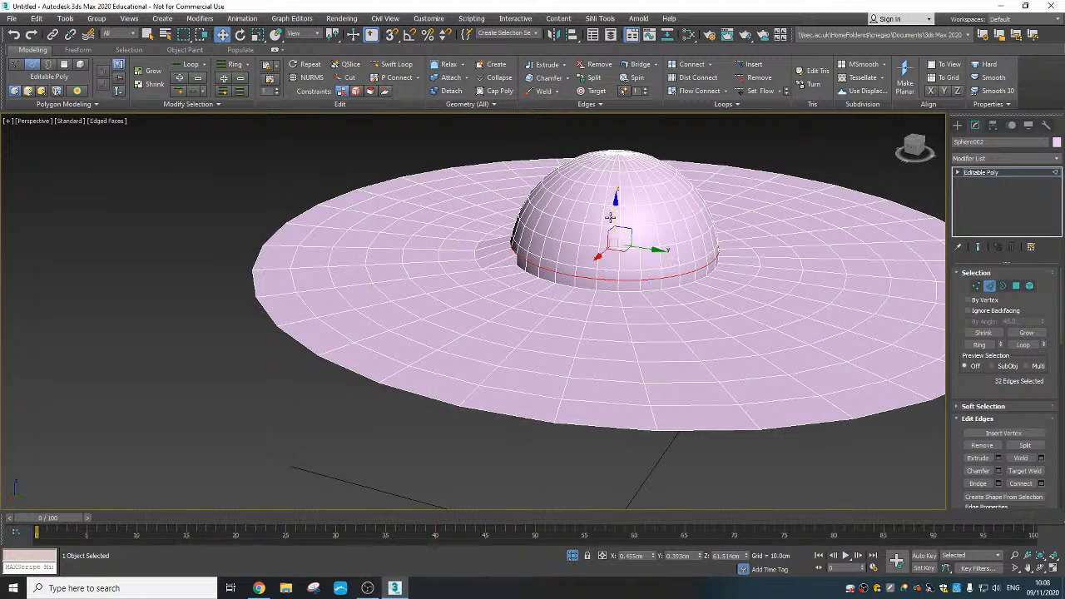
key("ctrl+z")
key("ctrl+z")
key("ctrl+z")
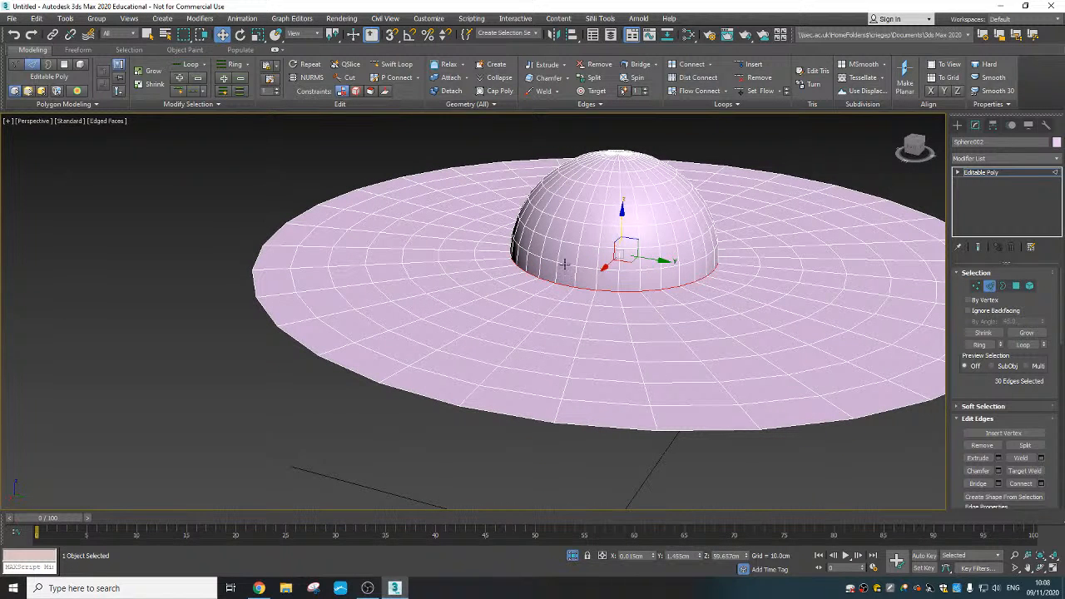
- Delete the dome-base edge loops with their adjoining faces, opening a ring-shaped gap between the dome and the brim
left_click(543, 308)
double_click(561, 283)
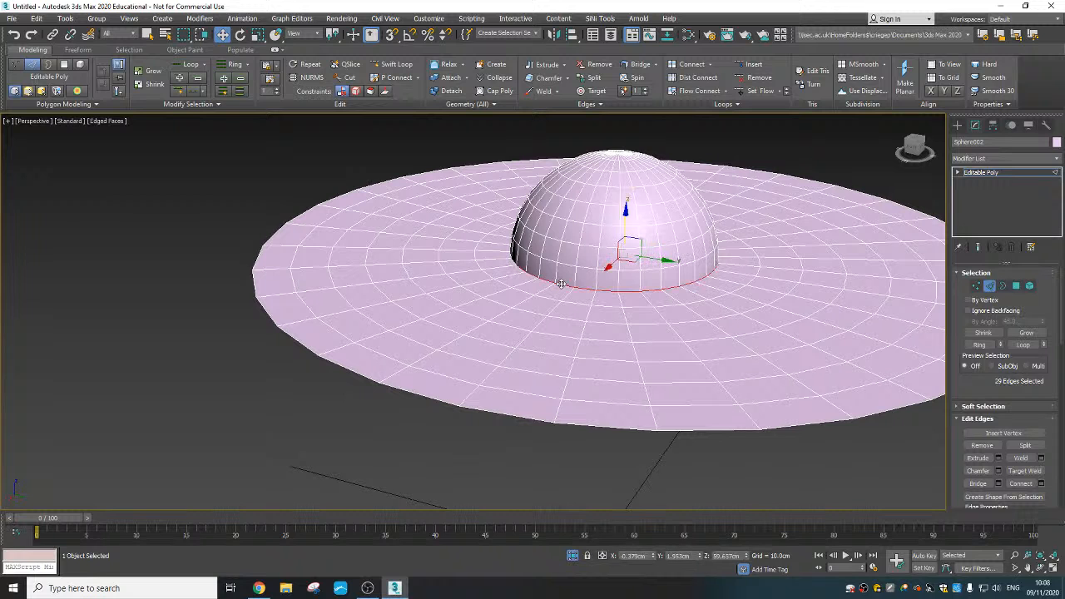
middle_click_drag(561, 283, 636, 301, "alt")
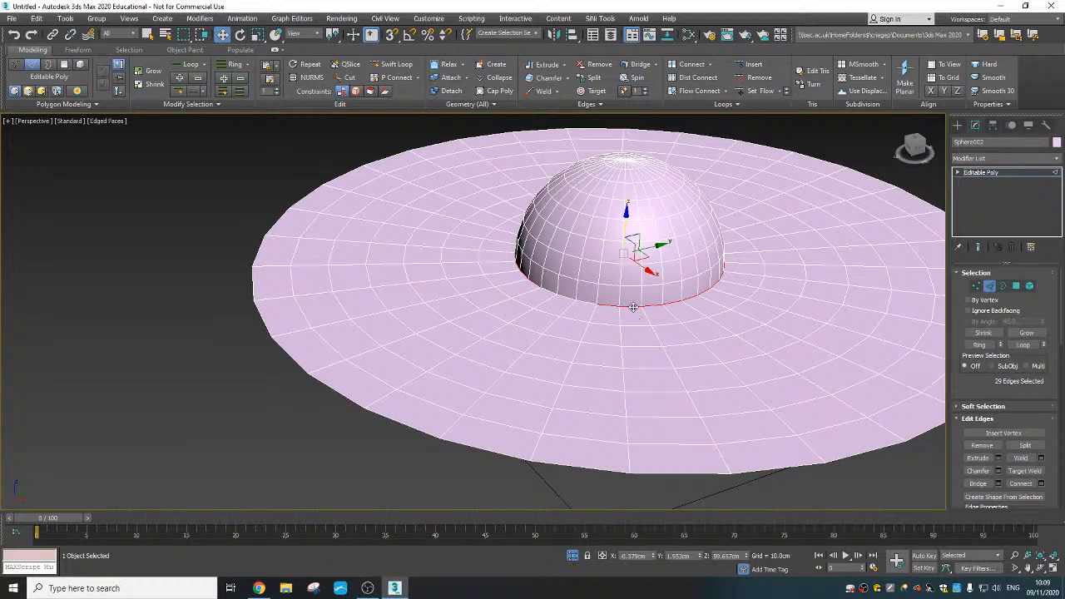
key("Delete")
double_click(586, 301)
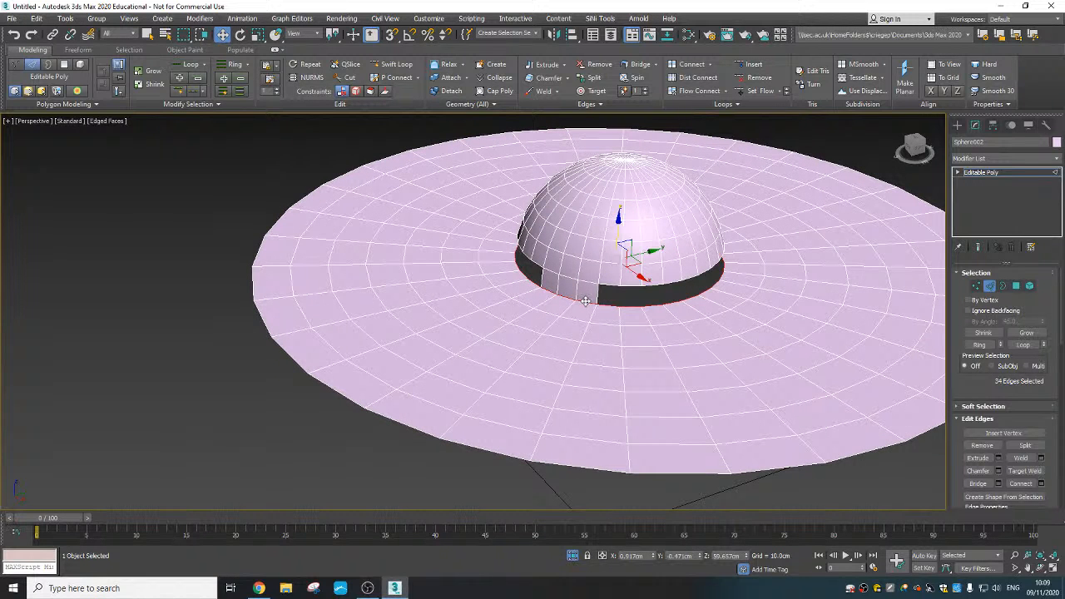
key("Delete")
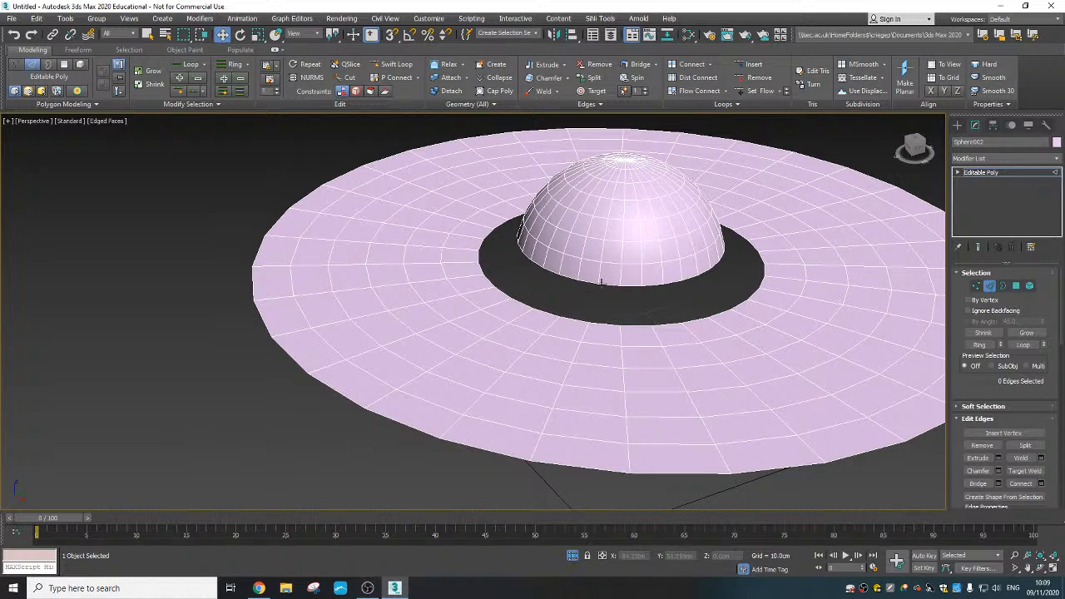
- Try to bridge the dome's lower border to the brim's inner border, and undo the result
left_click(1003, 286)
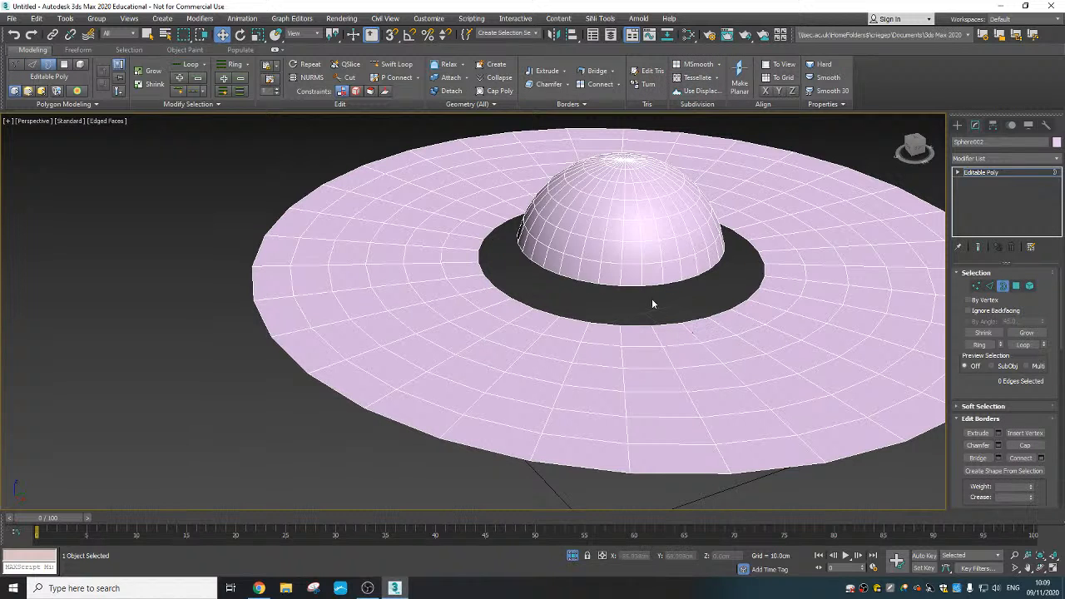
left_click_drag(697, 383, 699, 379)
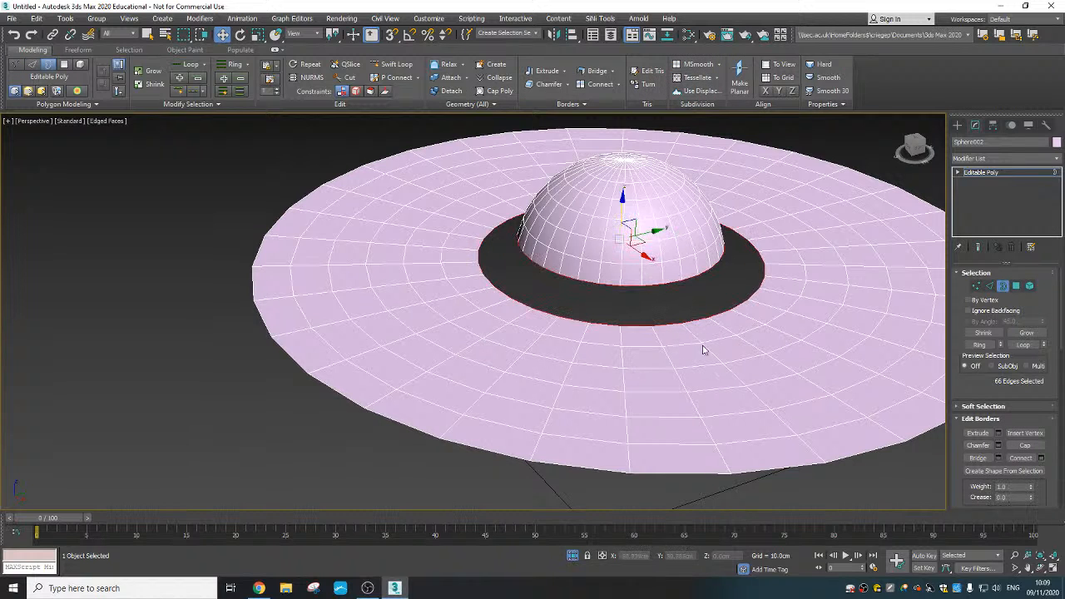
left_click(977, 459)
middle_click_drag(642, 336, 693, 321, "alt")
key("ctrl+z")
left_click(792, 306)
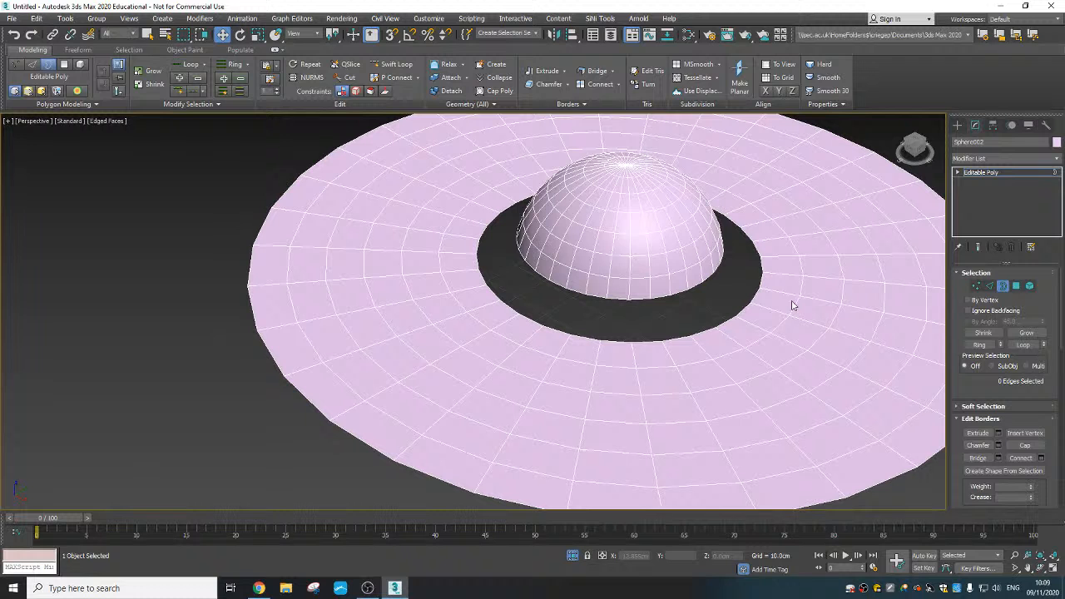
- Bridge one edge of the dome's base to the facing inner brim edge with a single polygon
left_click(990, 285)
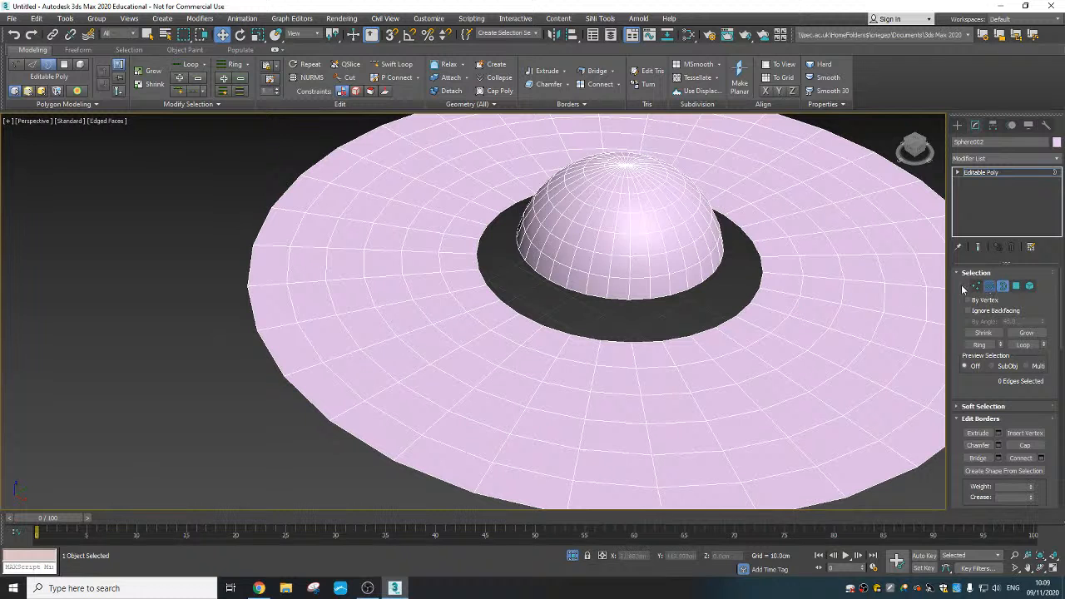
left_click(585, 337, "ctrl")
left_click(978, 483)
middle_click_drag(641, 353, 635, 343, "alt")
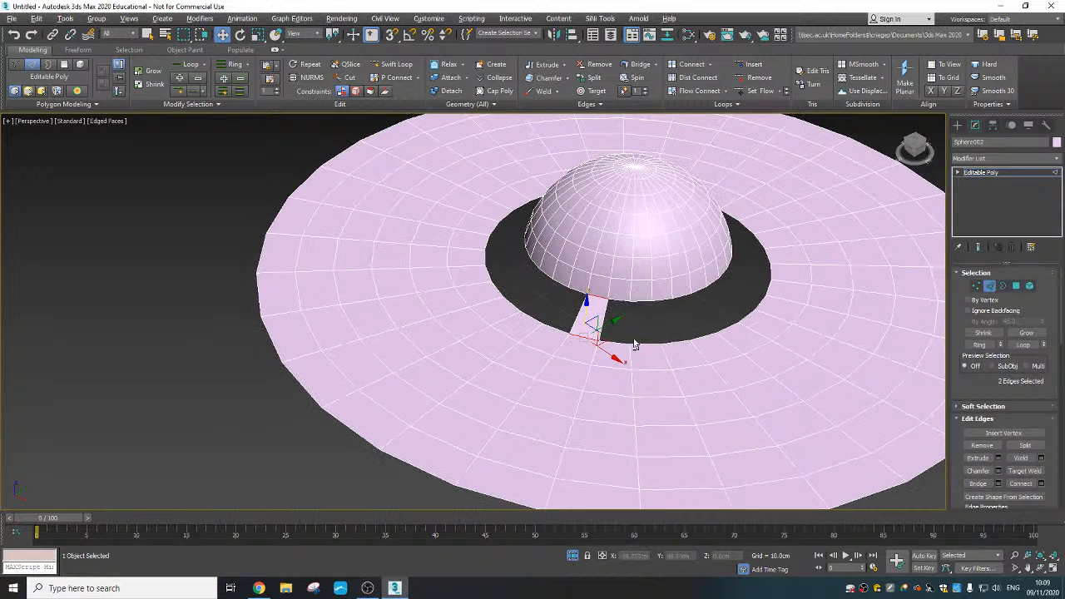
- Try to bridge all remaining open edges of the dome's base to the brim's inner edges, and undo the result
double_click(622, 301)
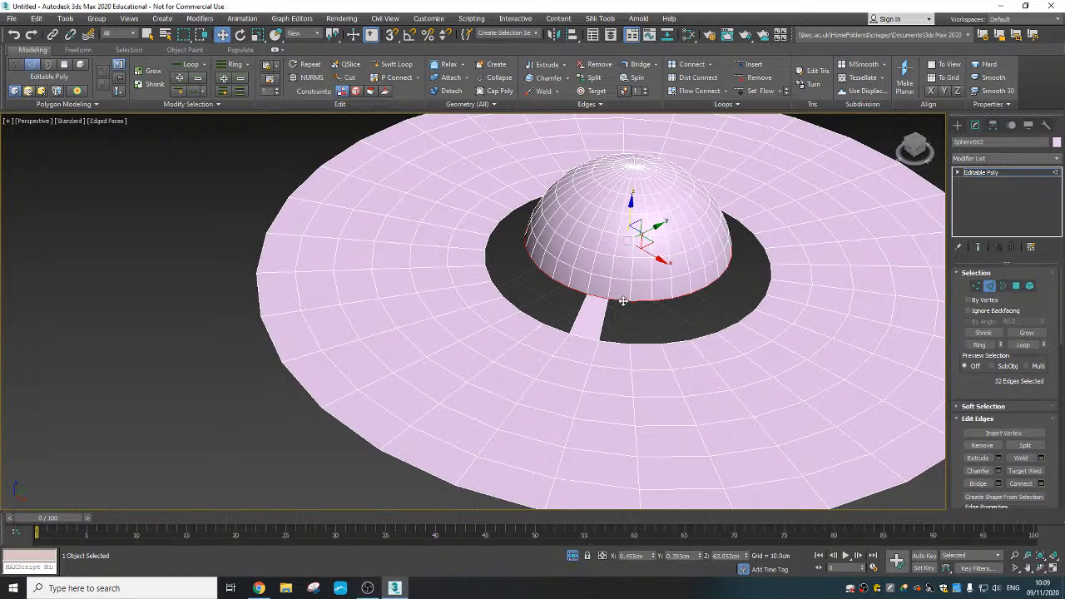
left_click(600, 298, "alt")
double_click(622, 341, "ctrl")
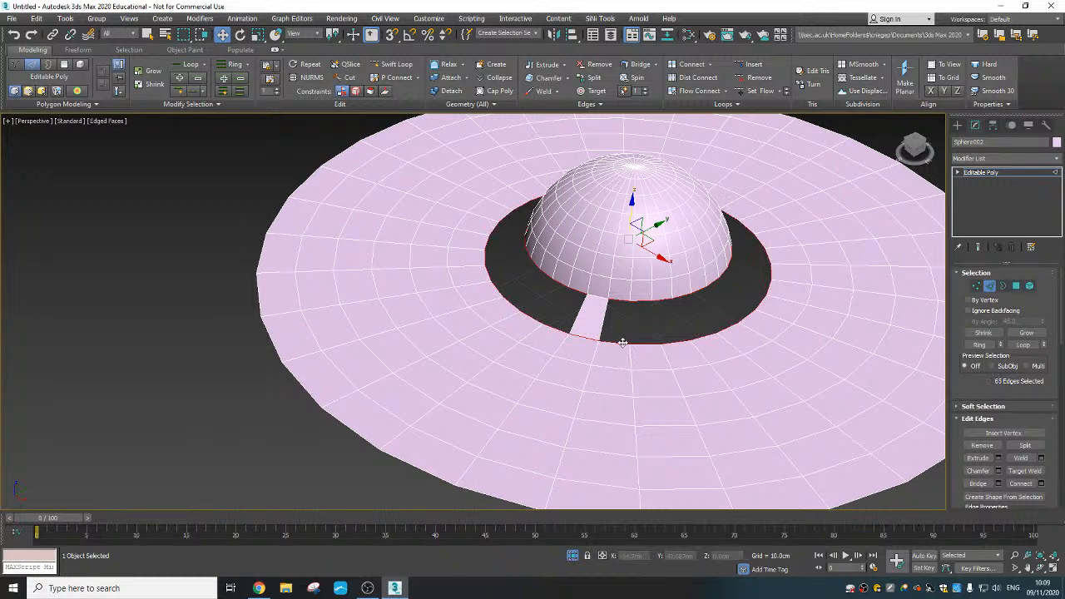
left_click(978, 483)
middle_click_drag(822, 389, 830, 388, "alt")
key("ctrl+z")
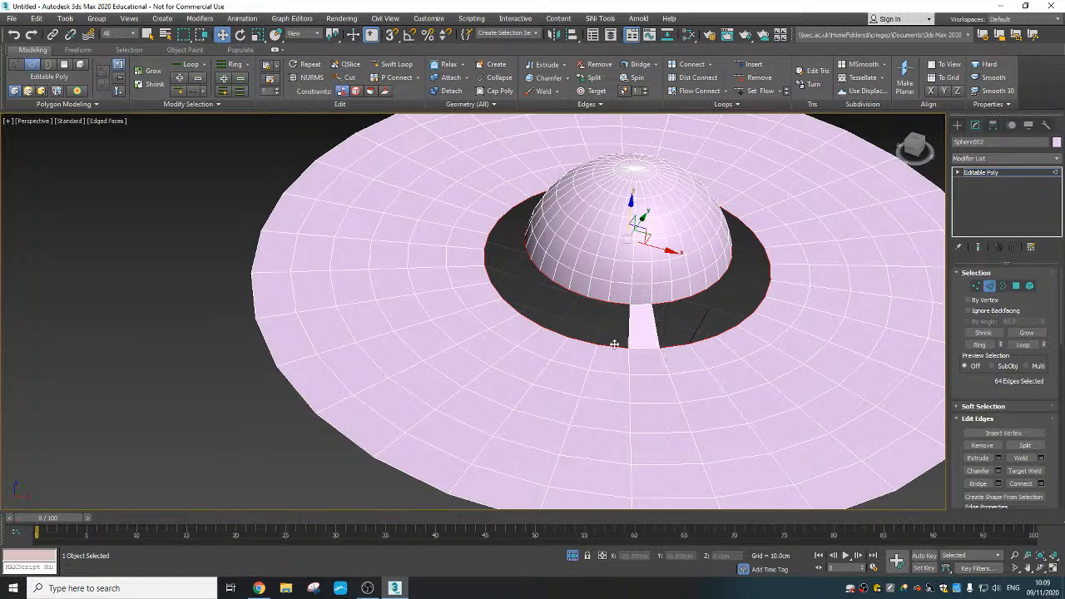
- Try to move one vertex on the brim's inner rim towards the dome, and undo the move
left_click(976, 287)
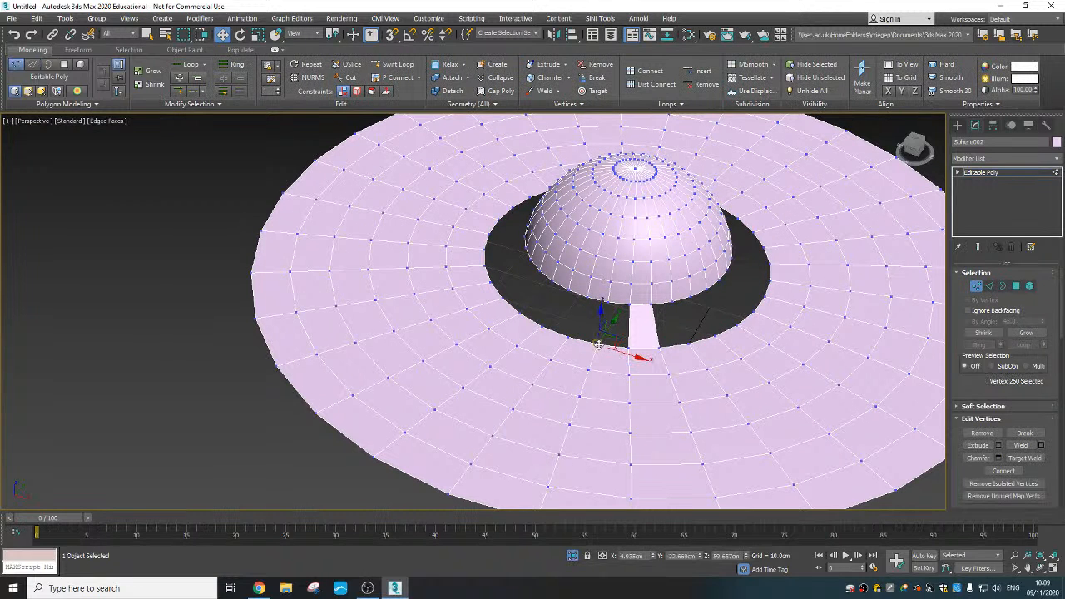
left_click_drag(612, 327, 618, 317)
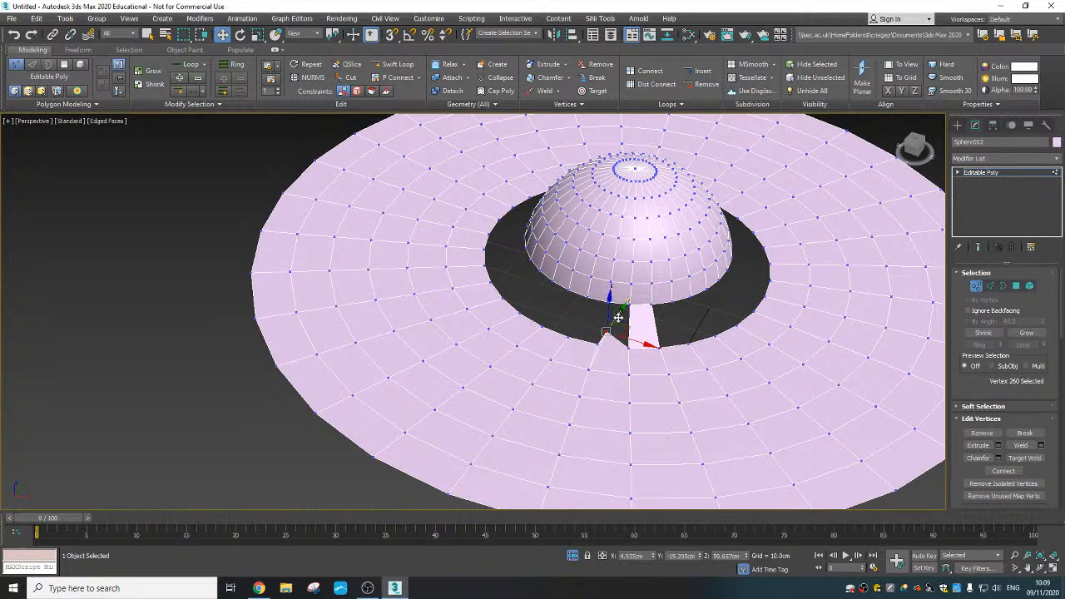
key("ctrl+z")
- Delete the brimmed hemisphere and leave isolation so that only the original sphere remains
left_click(976, 285)
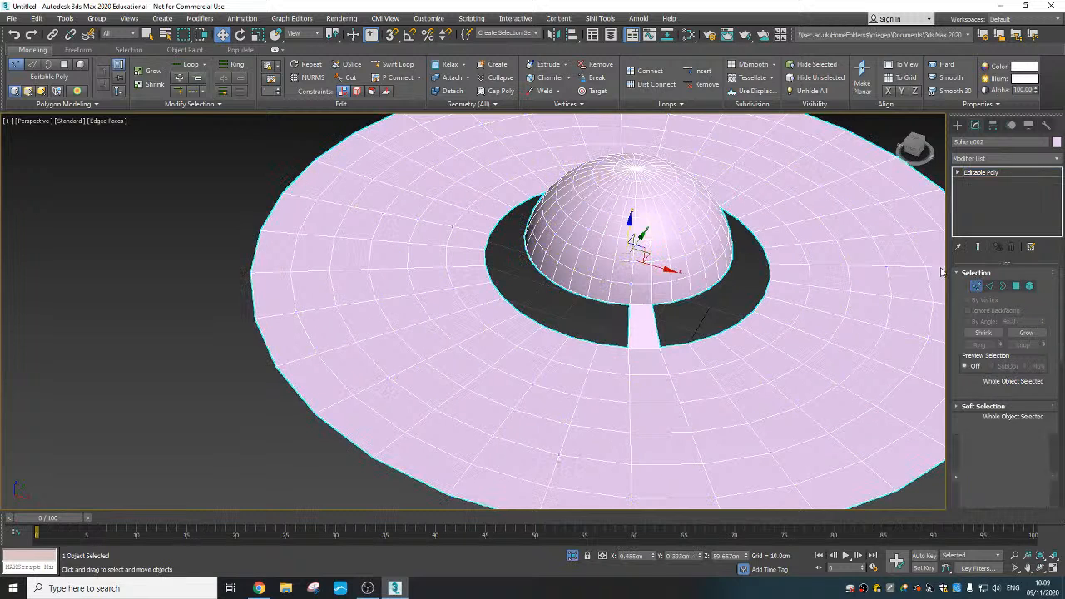
scroll(711, 298, "down", 4)
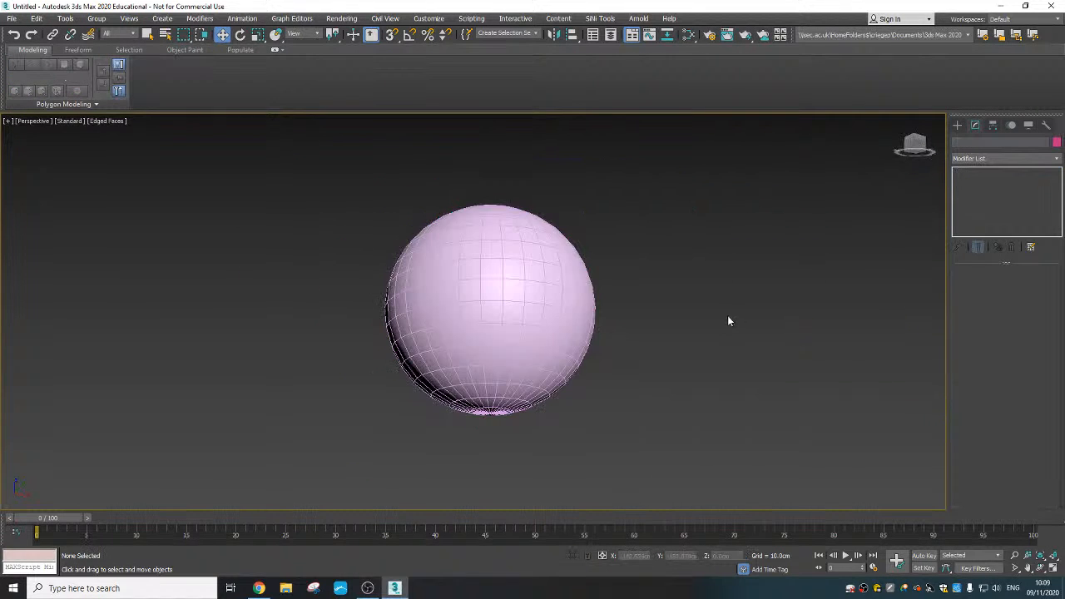
right_click(560, 320)
left_click(527, 317)
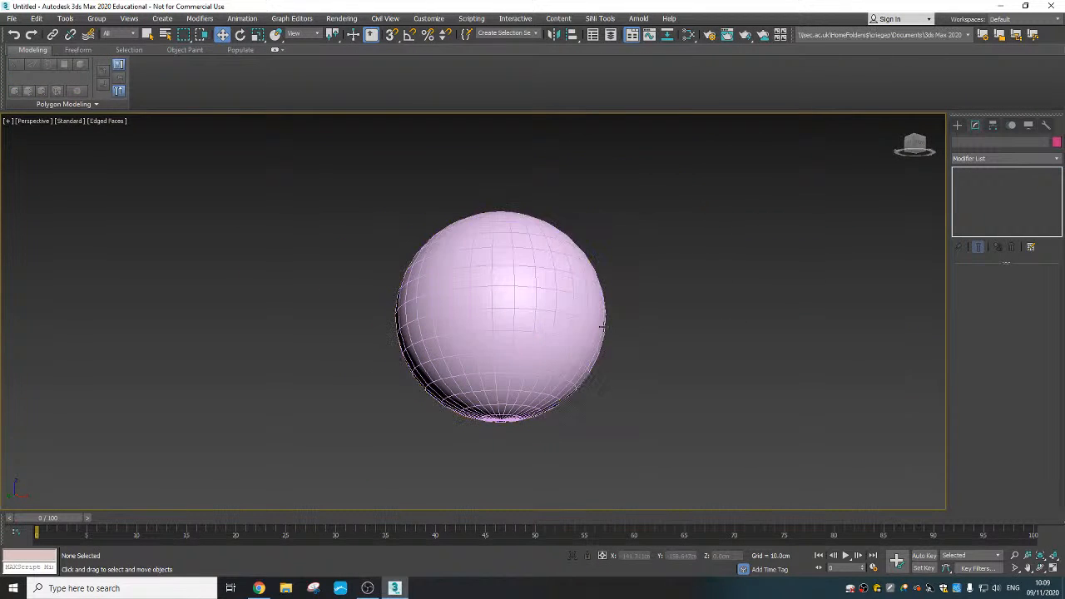
- Clone the original sphere concentrically by scaling the copy uniformly to about 120 percent
left_click(499, 323)
right_click(506, 319)
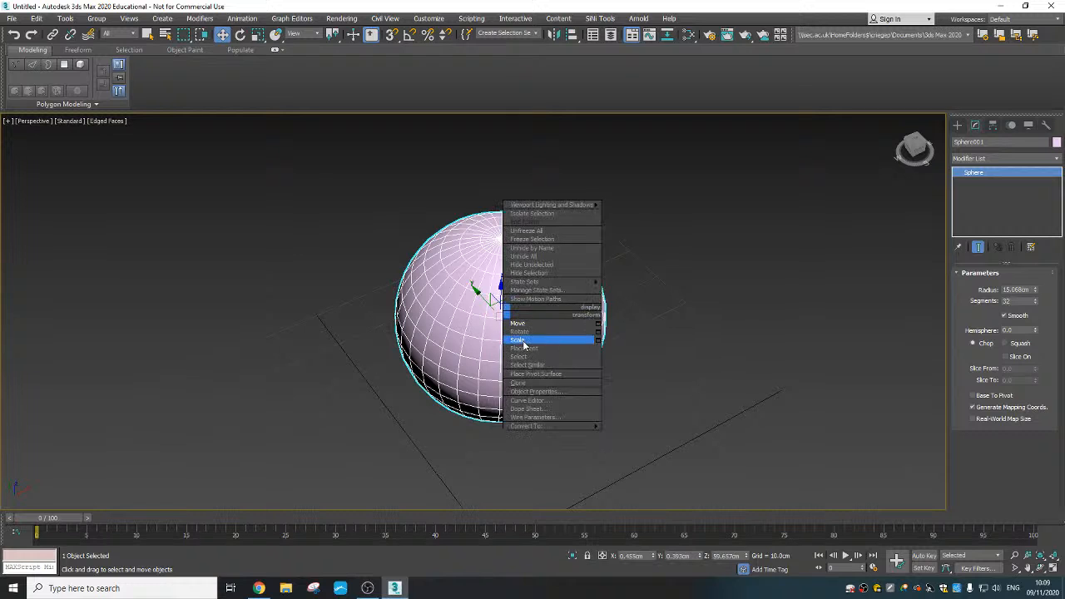
left_click(525, 341)
left_click_drag(496, 320, 497, 306, "shift")
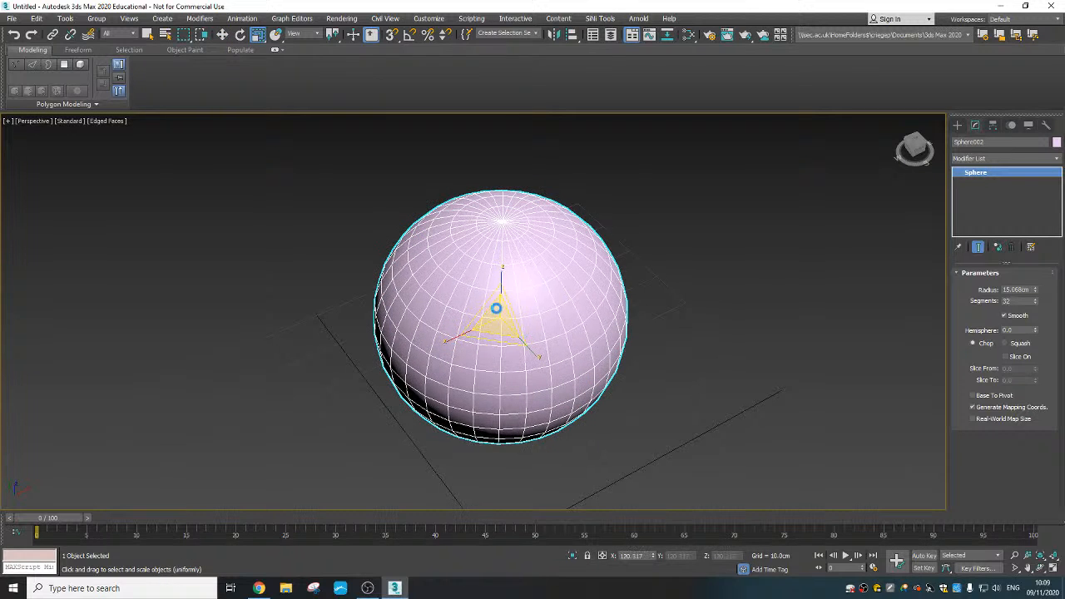
left_click(537, 341)
middle_click_drag(565, 369, 673, 300, "alt")
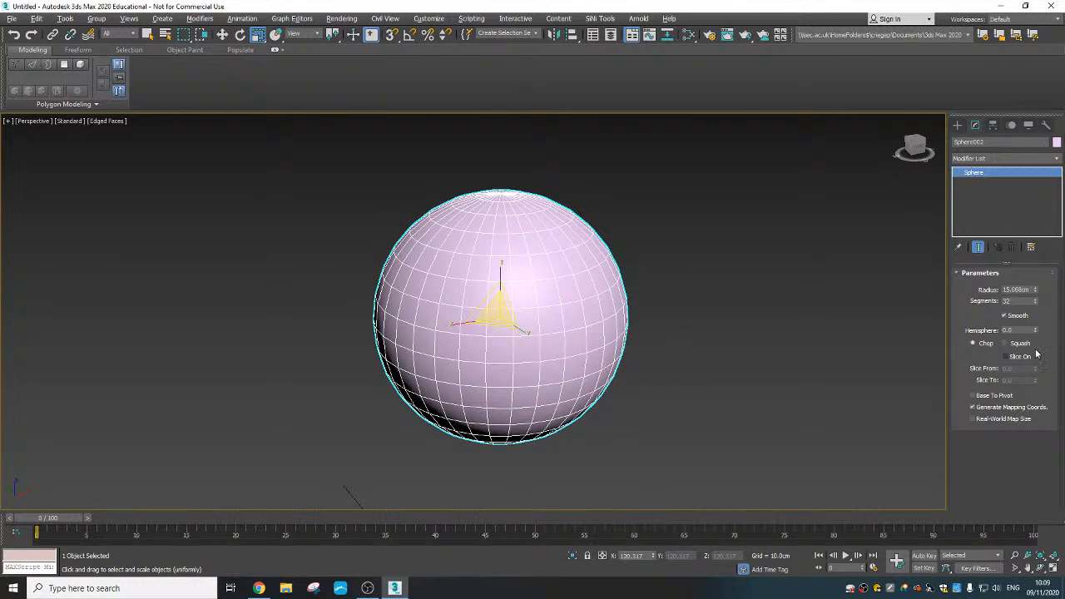
- Cut the enlarged sphere copy into a dome with a Hemisphere value of 0.525 and isolate it
left_click_drag(1035, 315, 1031, 271)
middle_click_drag(749, 413, 747, 369, "alt")
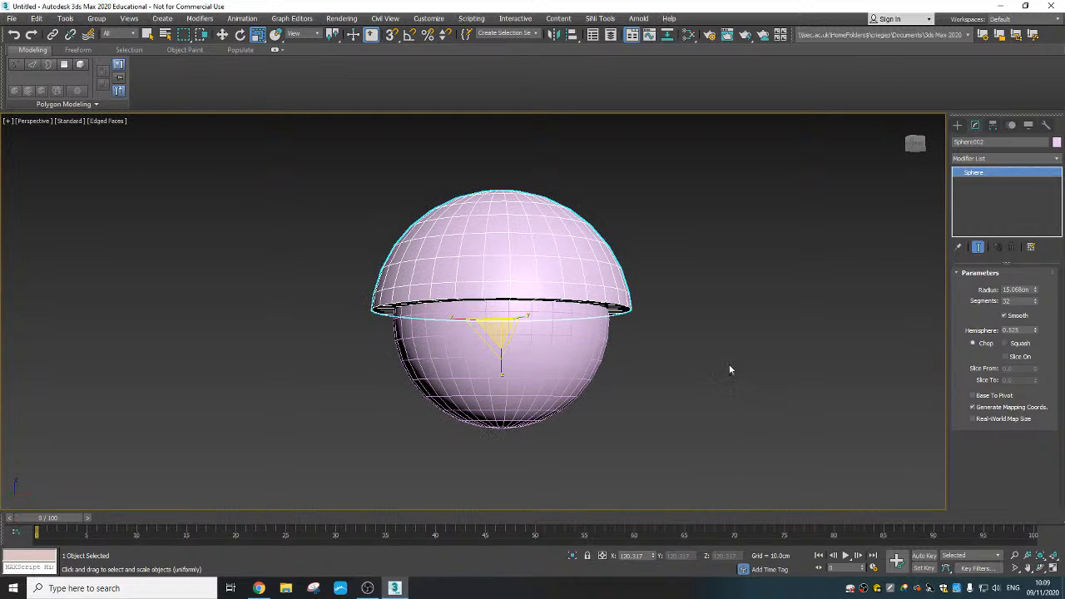
key("alt+q")
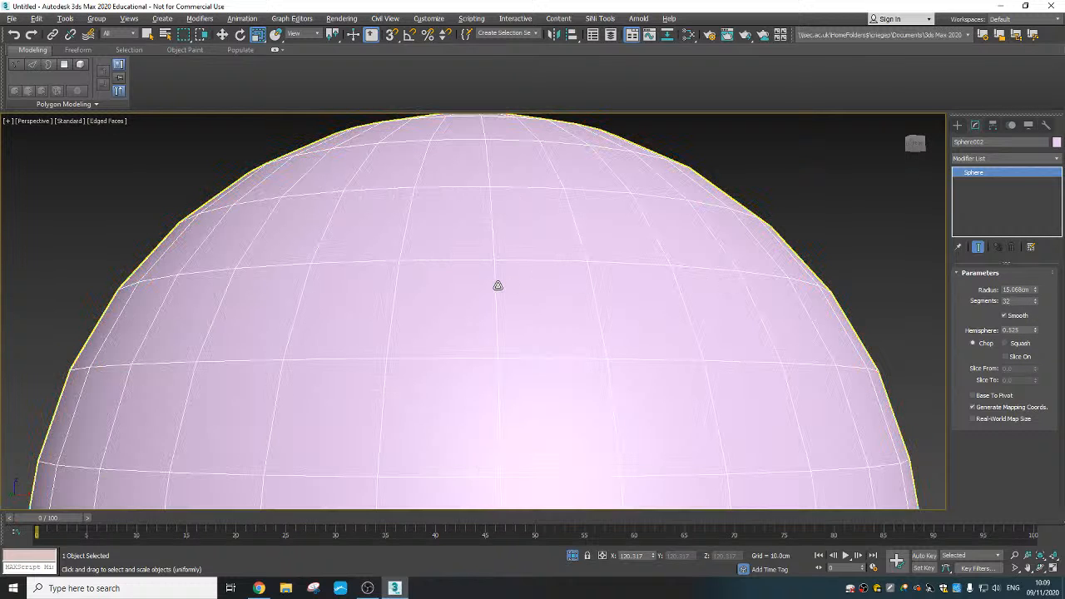
scroll(495, 283, "down", 4)
middle_click_drag(492, 278, 505, 195, "alt")
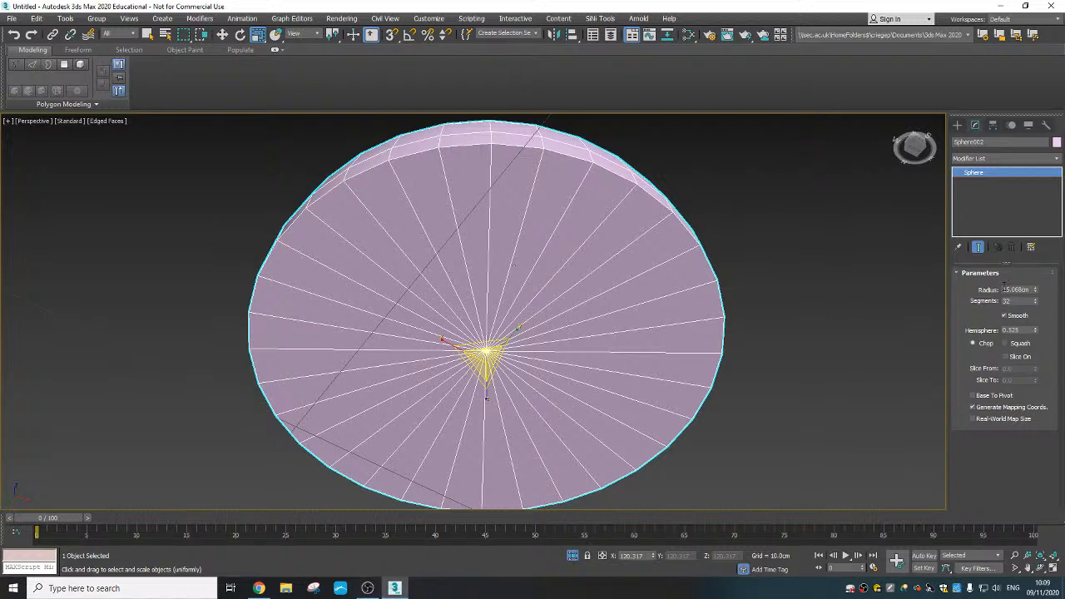
- Convert the dome to an Editable Poly and delete all polygons of its flat base
right_click(587, 287)
mouse_move(656, 408)
left_click(722, 407)
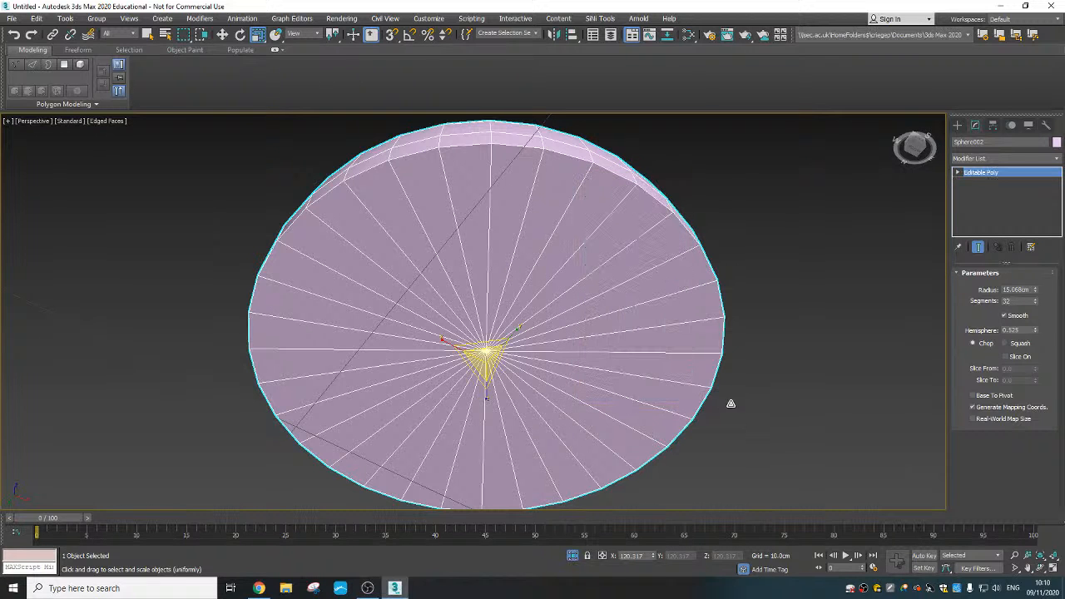
left_click(1016, 286)
left_click(568, 285)
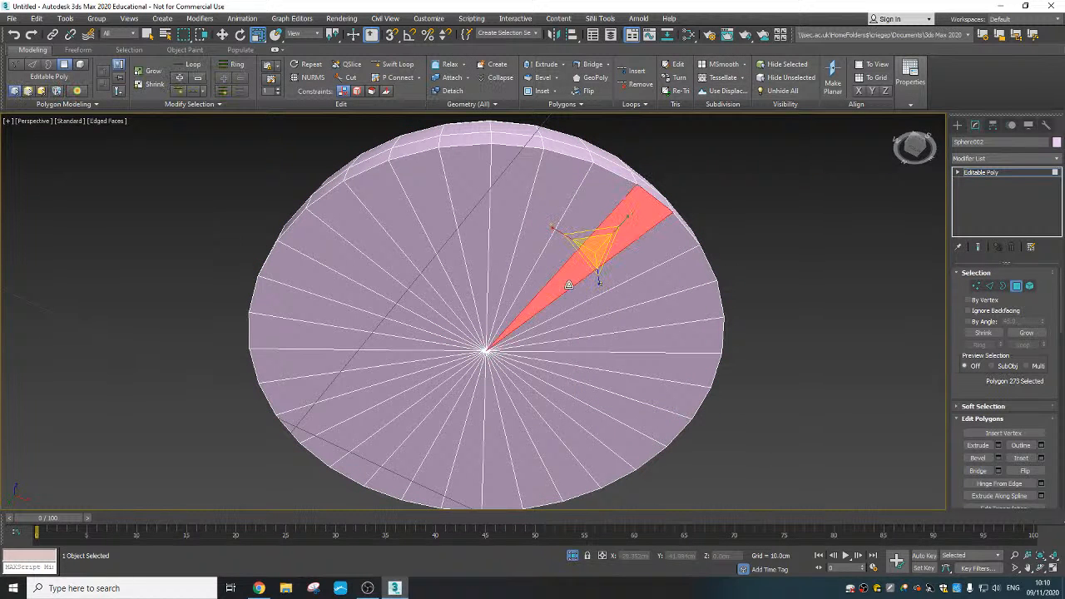
left_click(1027, 333)
middle_click_drag(654, 311, 513, 219, "alt")
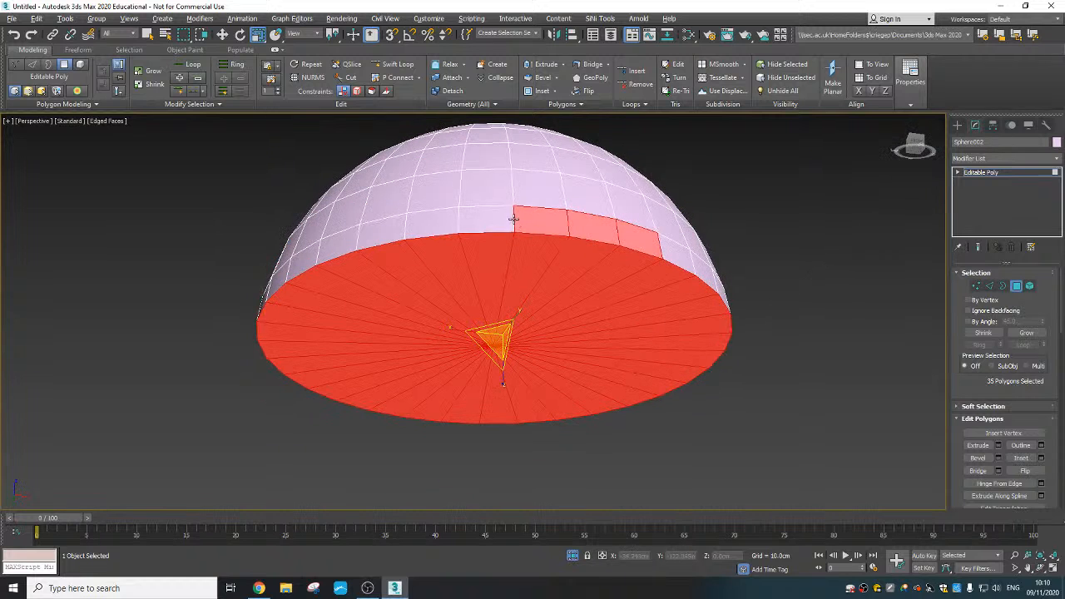
key("Delete")
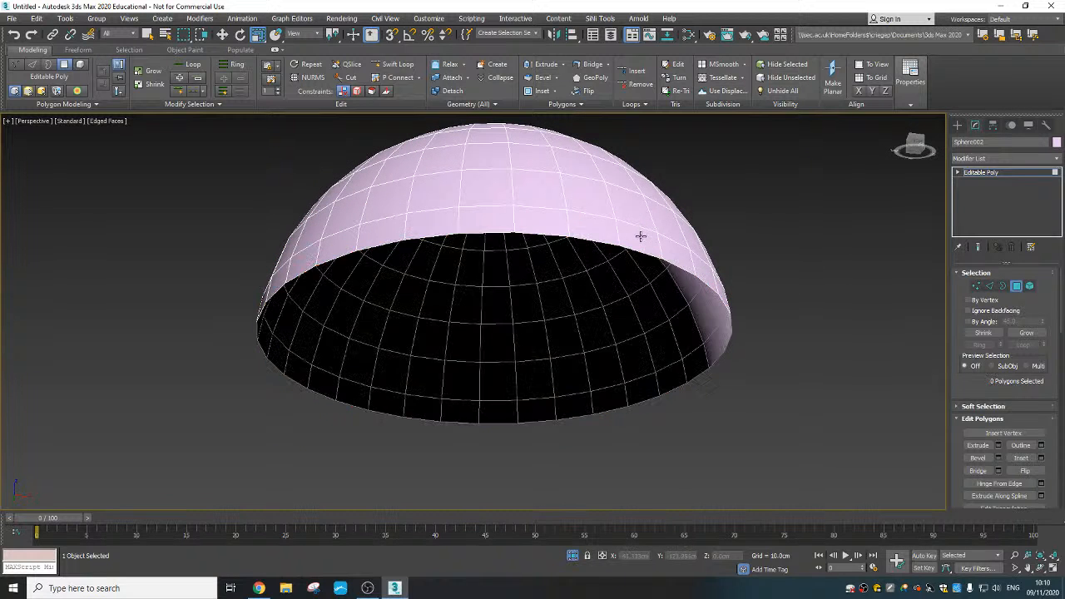
- Extend the dome's open bottom border outward by scaling out new faces to form a wide, flat brim
left_click(1003, 285)
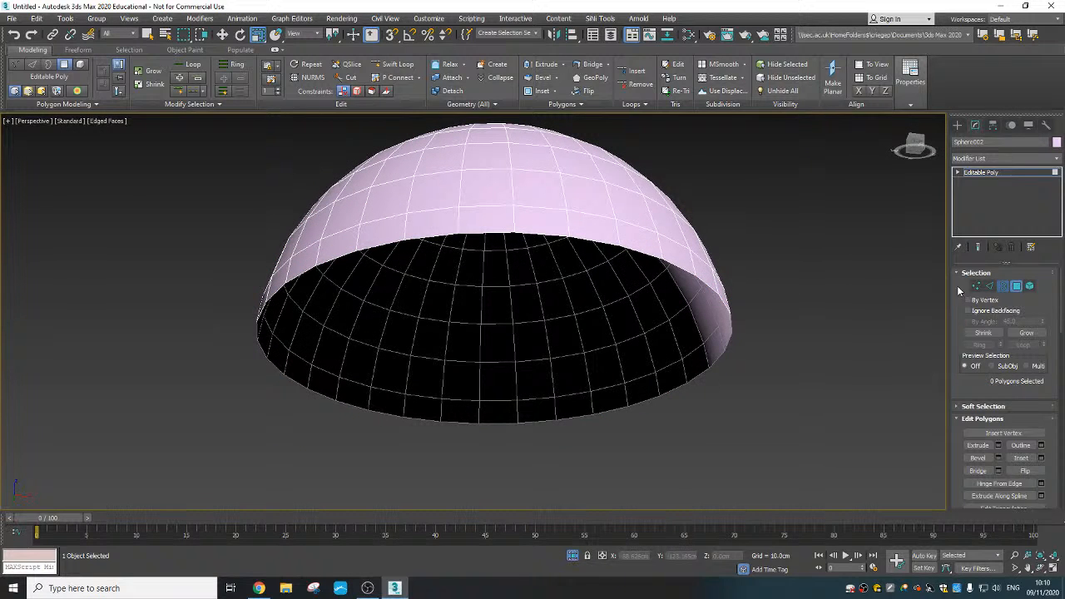
left_click(633, 250)
scroll(607, 333, "down", 5)
mouse_move(604, 364)
middle_mouse_down("alt")
mouse_move(585, 336)
mouse_move(589, 366)
middle_mouse_up("alt")
left_click_drag(562, 324, 545, 402, "shift")
right_click(561, 317)
left_click(573, 333)
middle_click_drag(561, 358, 554, 336, "alt")
right_click(556, 333)
left_click(578, 359)
left_click_drag(553, 336, 554, 340)
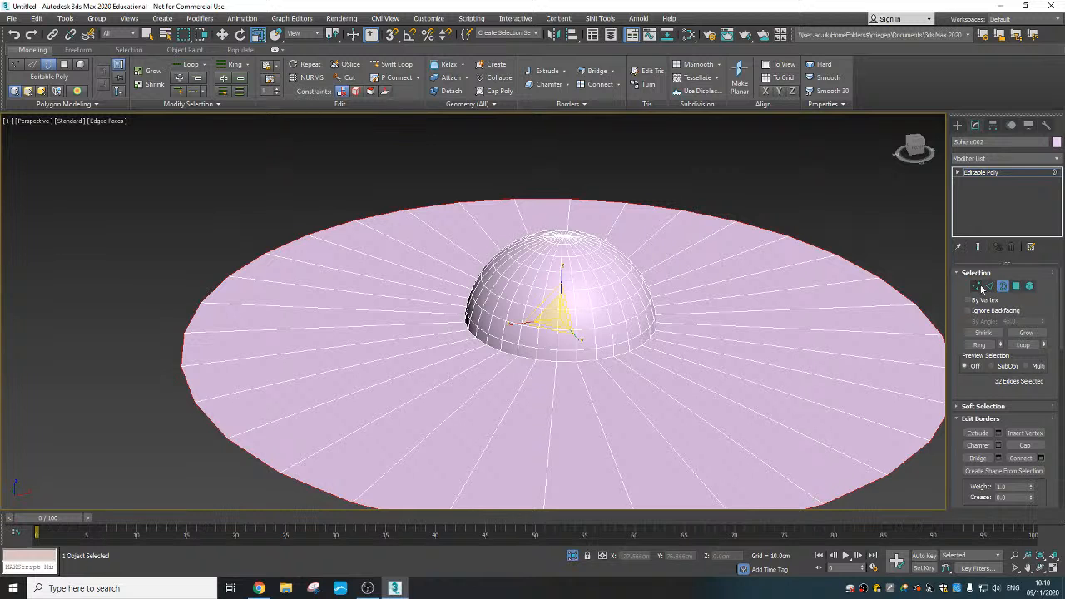
- Connect all radial edges around the brim with 6 segments to divide it into concentric rings
left_click(990, 286)
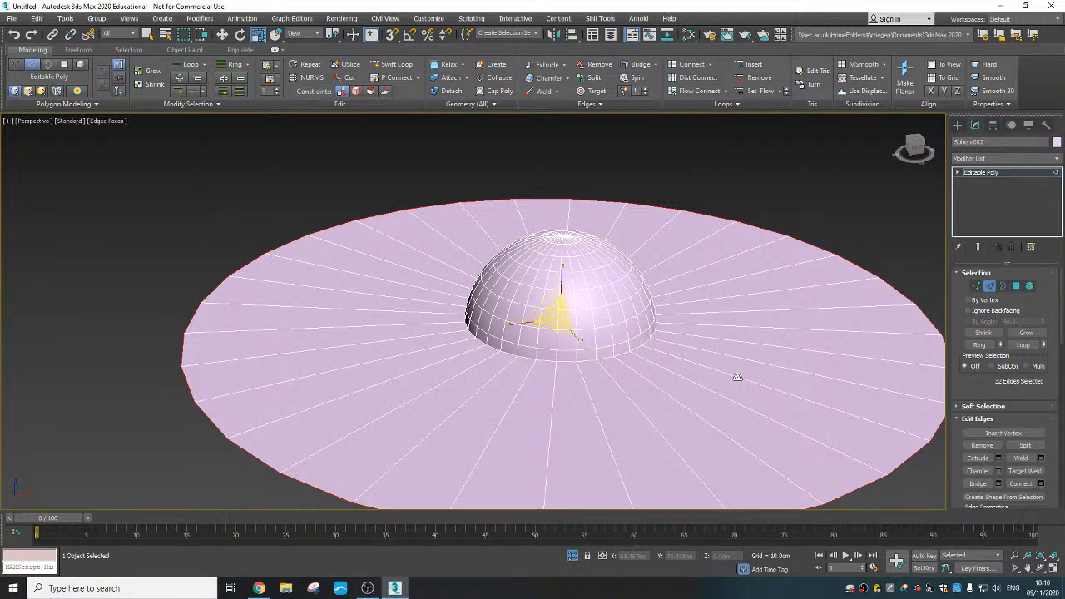
left_click(737, 377)
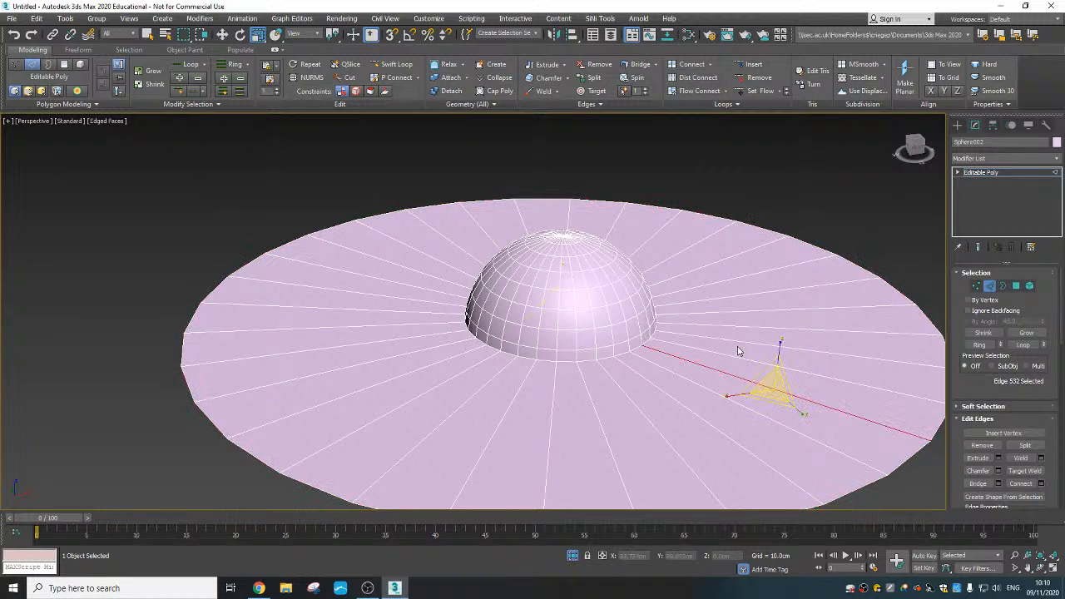
left_click(224, 78)
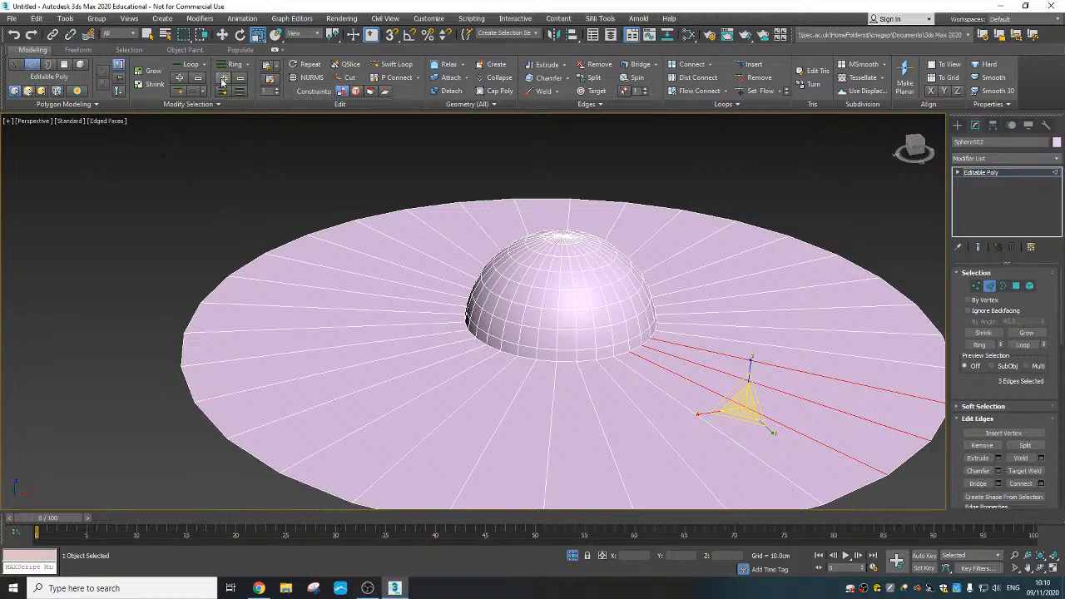
left_click(223, 80)
left_click(223, 79)
left_click(223, 80)
left_click(223, 81)
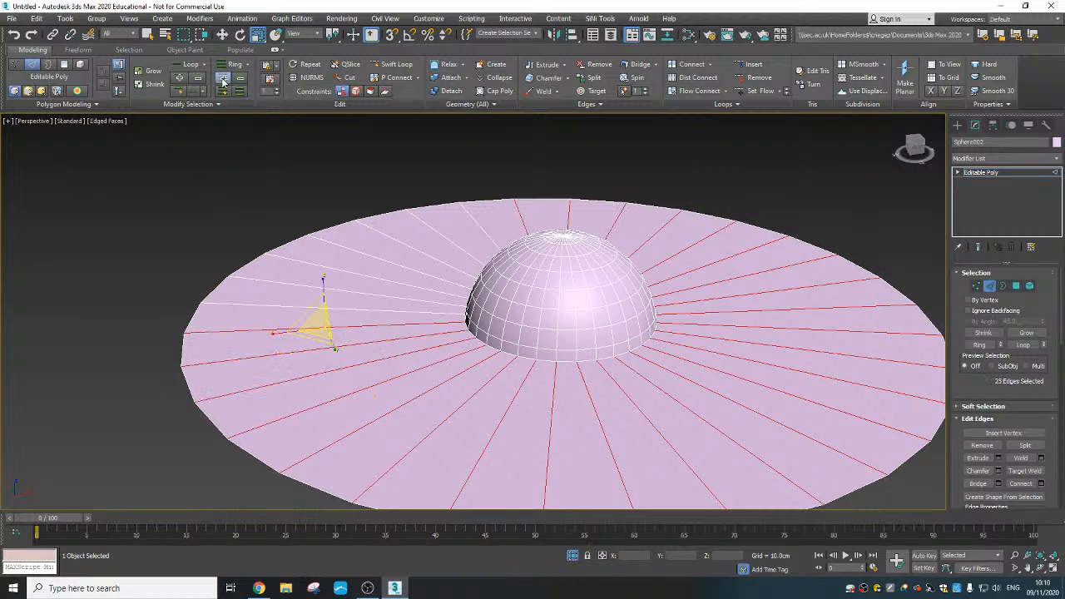
left_click(223, 82)
left_click(223, 82)
left_click(223, 81)
left_click(223, 81)
middle_click_drag(389, 223, 426, 246, "alt")
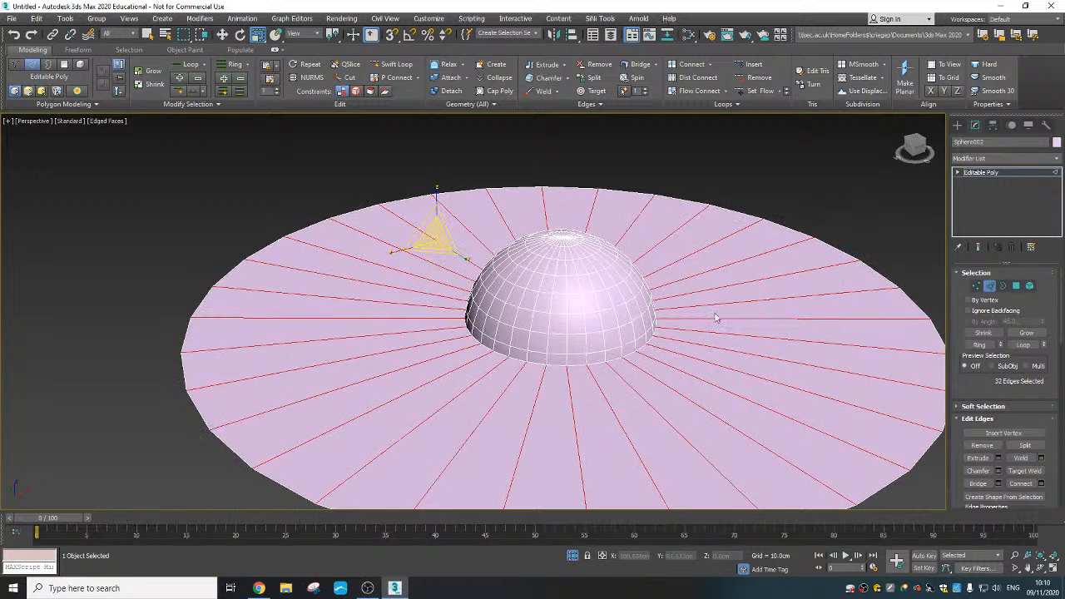
left_click(1040, 484)
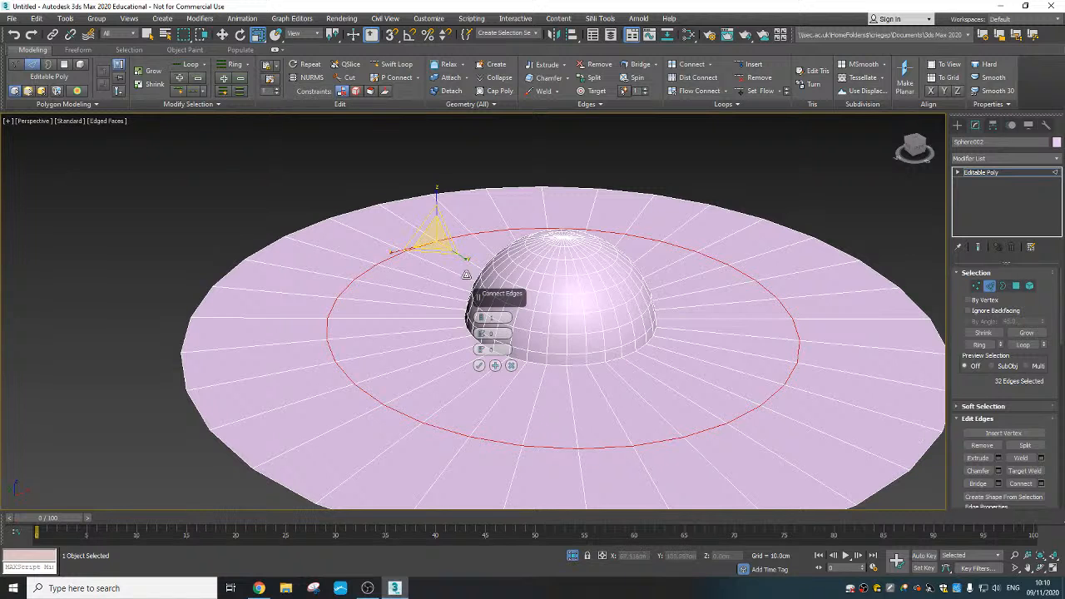
left_click(482, 316)
left_click(482, 316)
left_click(482, 316)
left_click(482, 317)
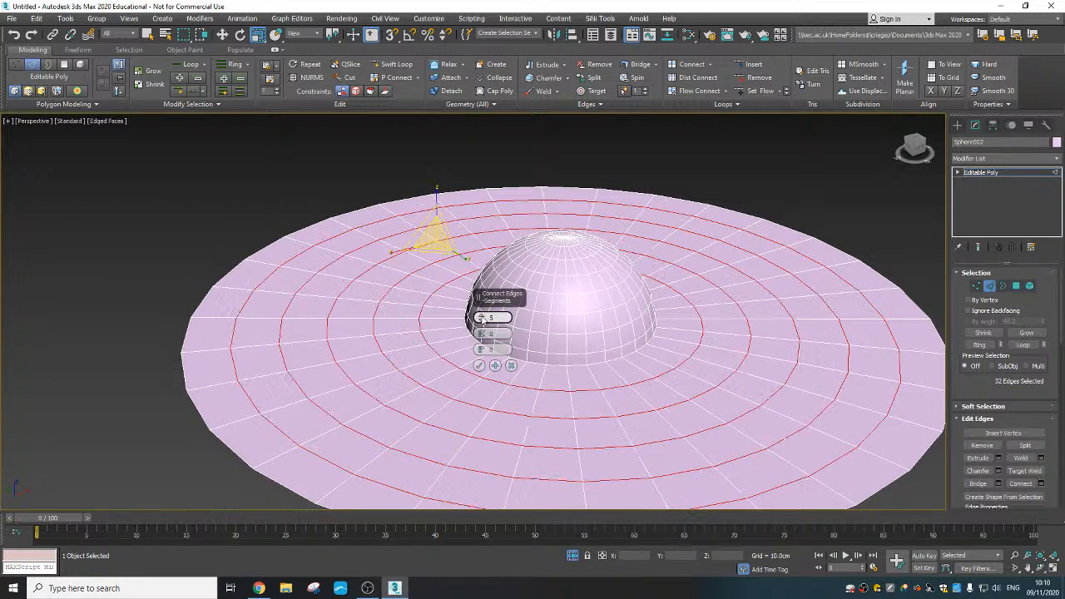
left_click(482, 317)
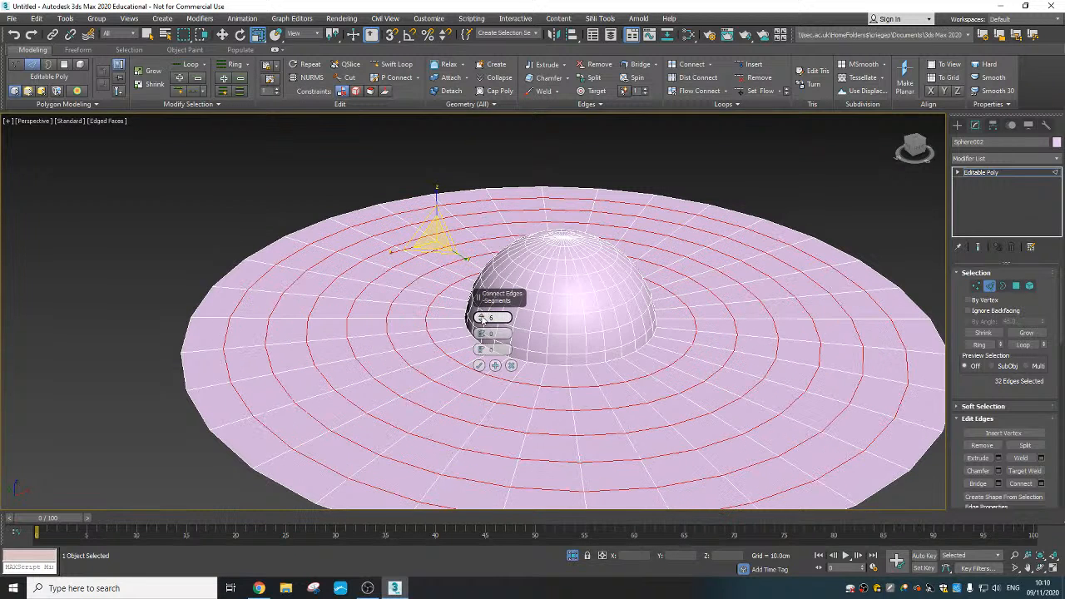
left_click(480, 366)
- Scale the edge loop where the dome meets the brim outward to flare the dome's base, and leave isolation
scroll(574, 379, "down", 4)
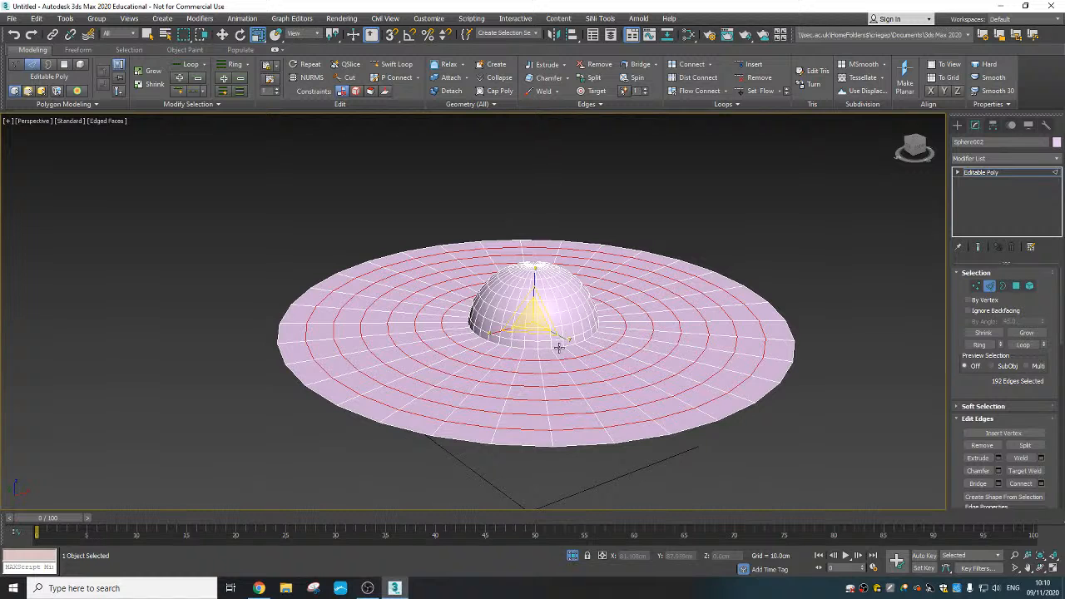
double_click(559, 348)
middle_click_drag(535, 317, 527, 333, "alt")
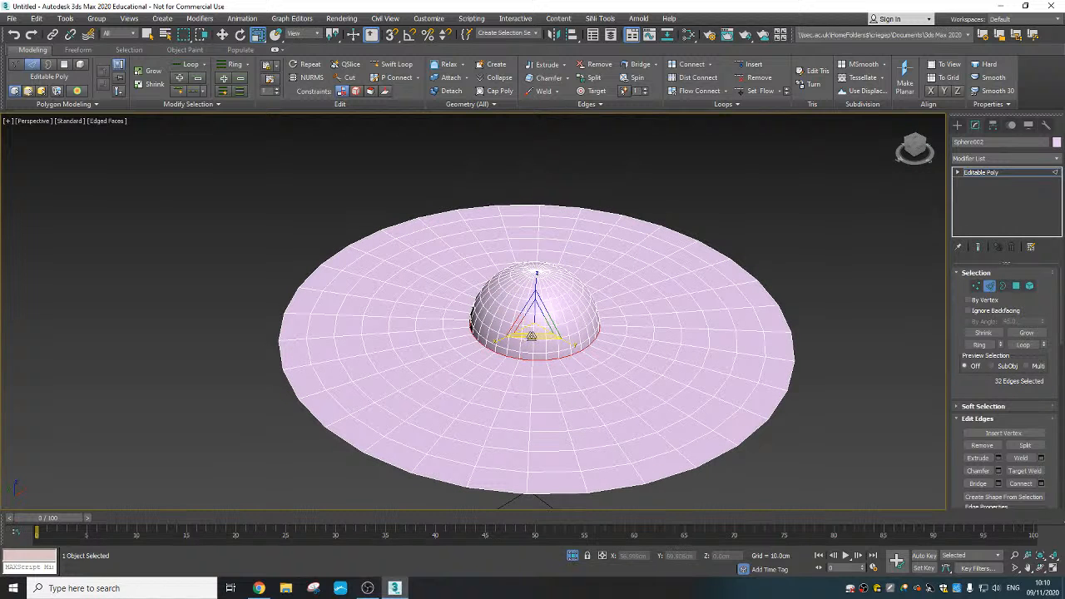
left_click_drag(532, 335, 535, 343)
mouse_move(541, 361)
middle_mouse_down("alt")
mouse_move(541, 334)
mouse_move(555, 356)
middle_mouse_up("alt")
left_click(802, 424)
middle_click_drag(802, 424, 847, 360, "alt")
left_click(990, 286)
middle_click_drag(686, 395, 563, 538, "alt")
left_click(573, 557)
middle_click_drag(573, 426, 619, 466, "alt")
scroll(619, 341, "down", 2)
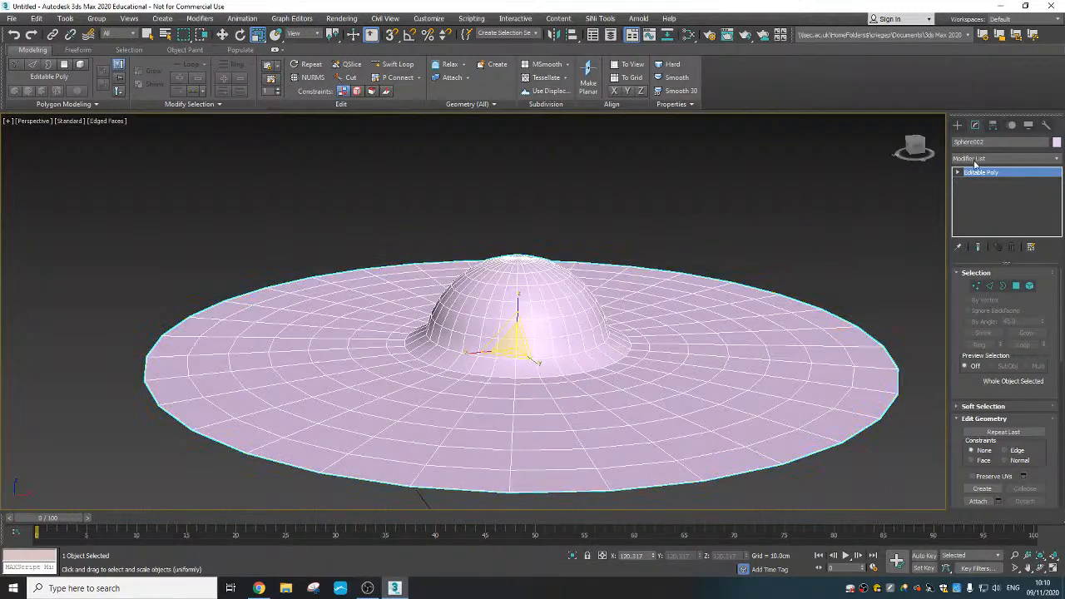
- Raise the brimmed dome above the sphere to a Z position of about 75 cm and name it Cloth
left_click(958, 126)
right_click(533, 321)
left_click(542, 329)
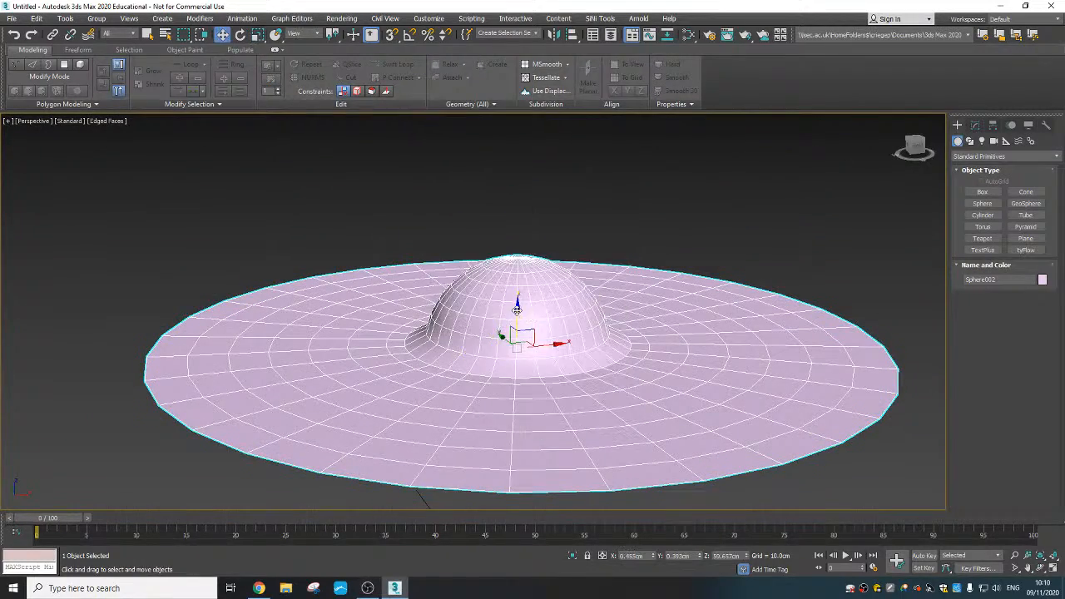
middle_click_drag(532, 332, 521, 233, "alt")
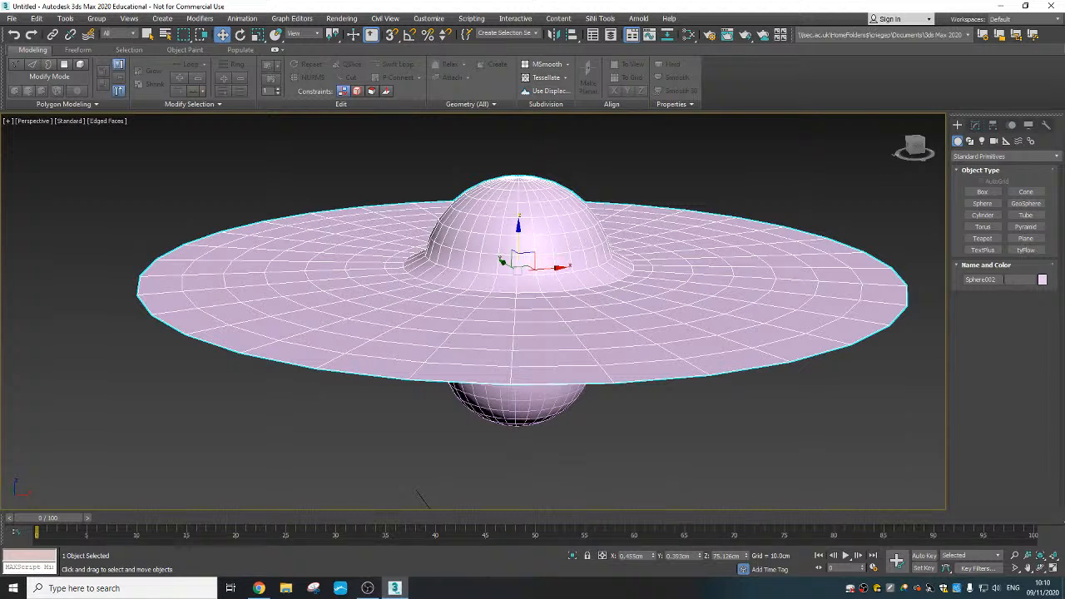
left_click(1005, 279)
- Change the inner sphere's object colour to blue and rename it Stick
left_click(535, 404)
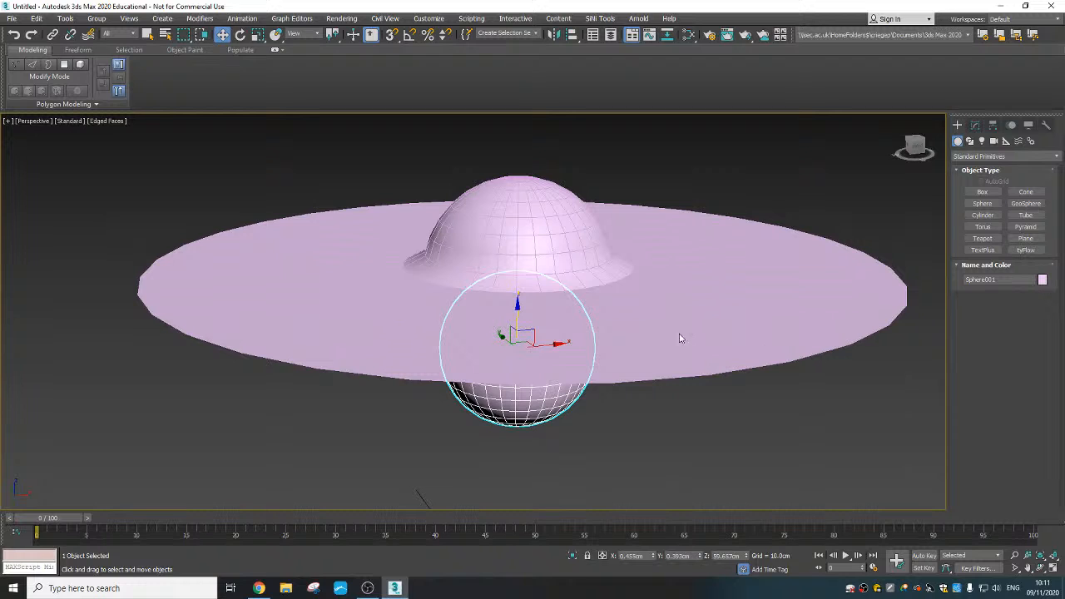
left_click(1042, 279)
left_click(368, 356)
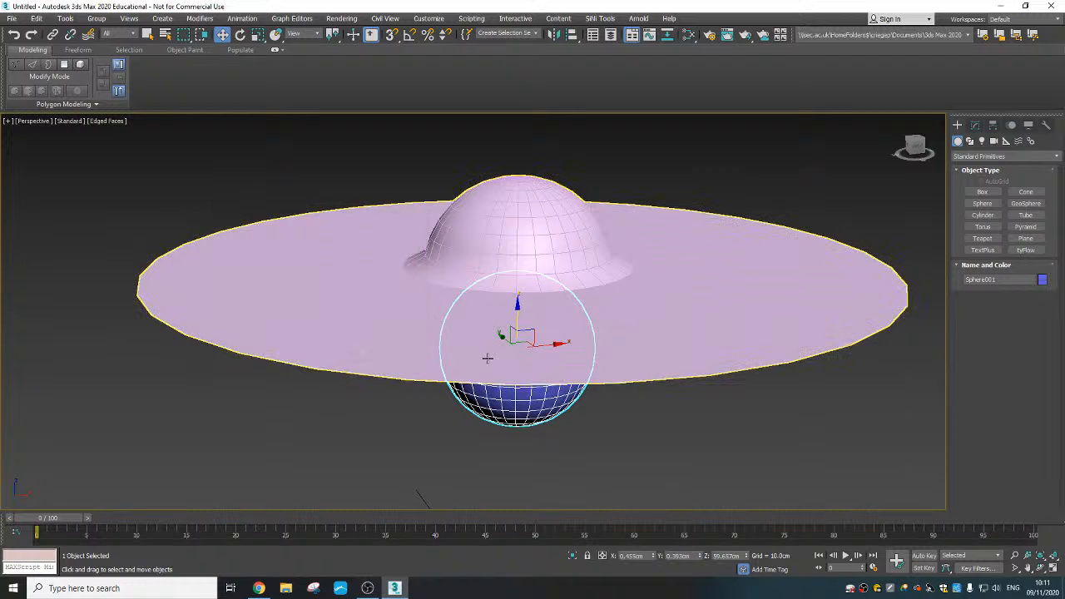
left_click(987, 281)
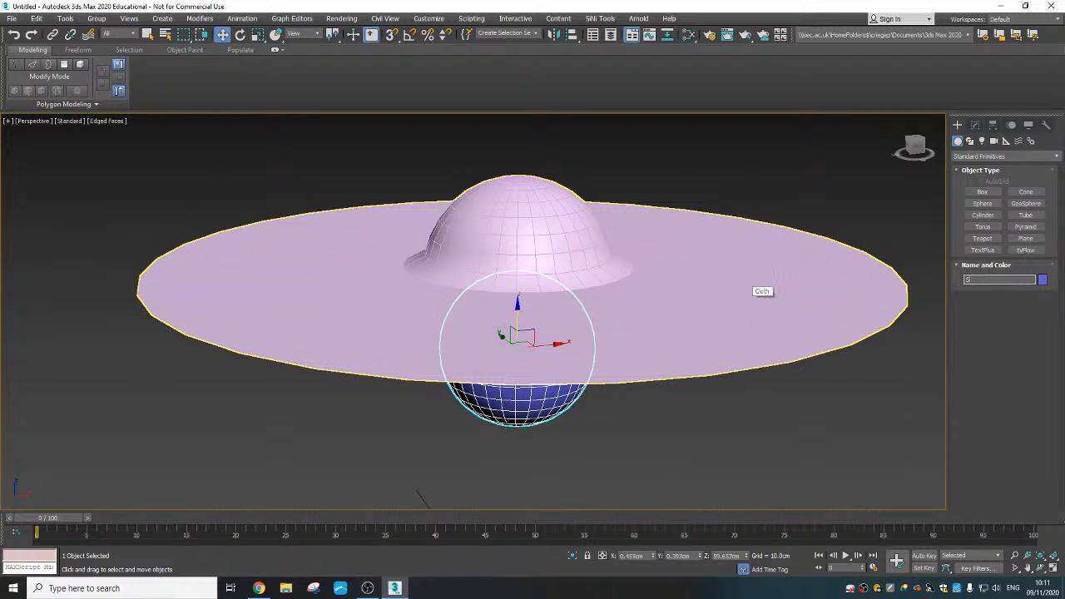
type("Stick")
key("Return")
left_click(668, 435)
scroll(626, 434, "down", 3)
mouse_move(626, 433)
middle_mouse_down("alt")
mouse_move(611, 398)
mouse_move(612, 422)
middle_mouse_up("alt")
left_click(542, 281)
middle_click_drag(737, 407, 627, 383)
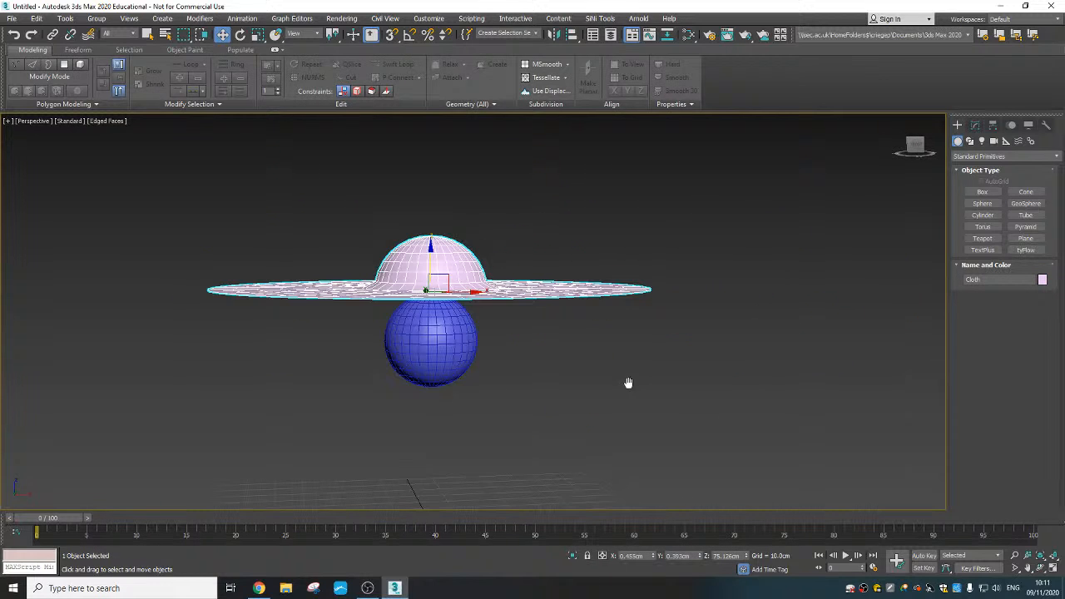
left_click(975, 125)
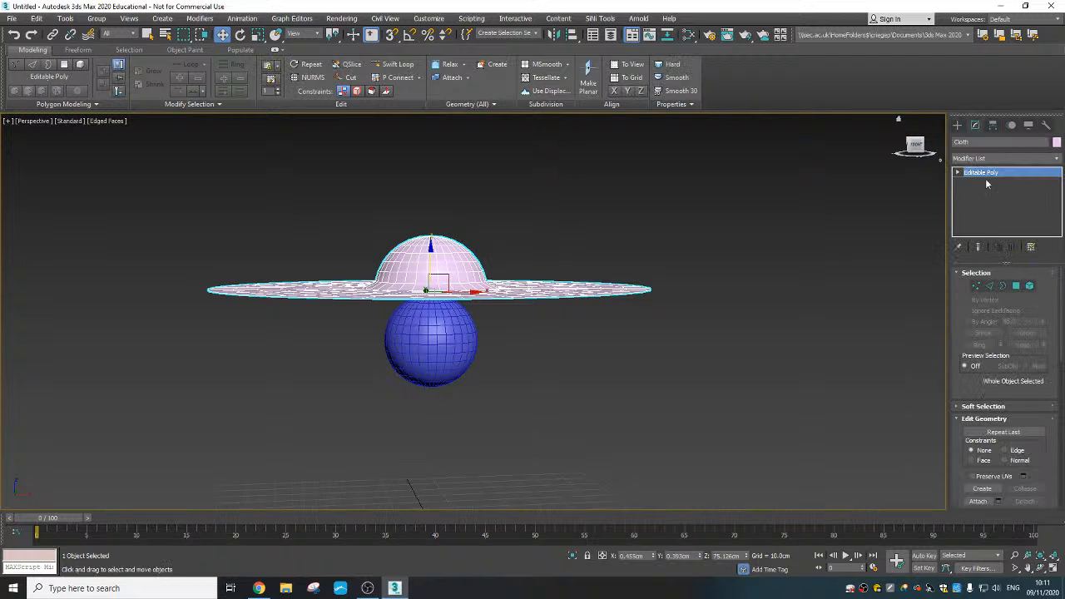
- Turn on Auto Key and set a key for the Stick sphere at frame 35
scroll(571, 327, "down", 5)
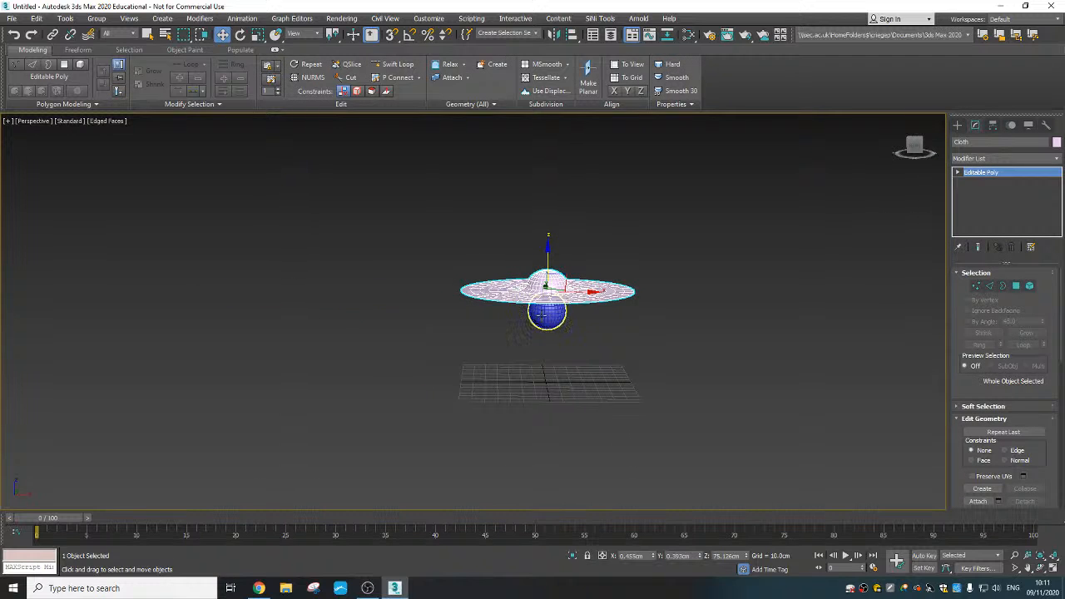
left_click(547, 314)
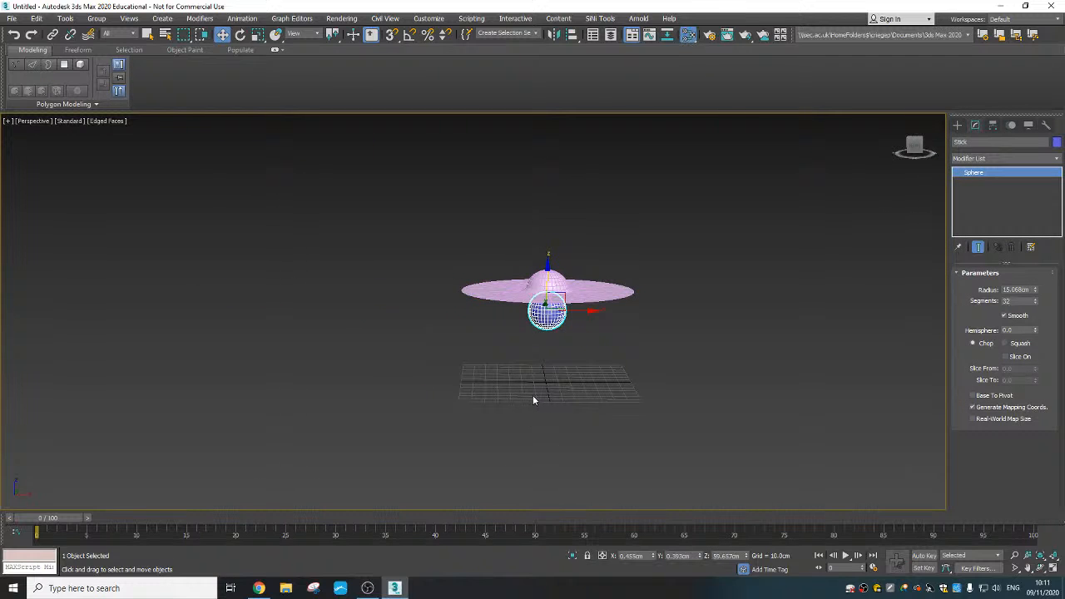
key("m")
key("n")
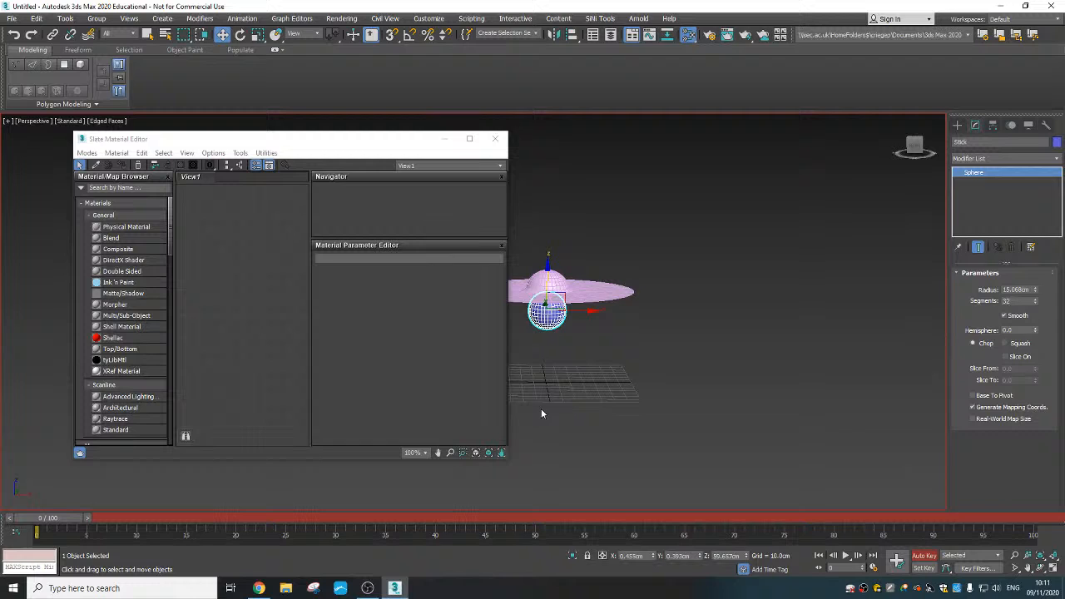
left_click(494, 140)
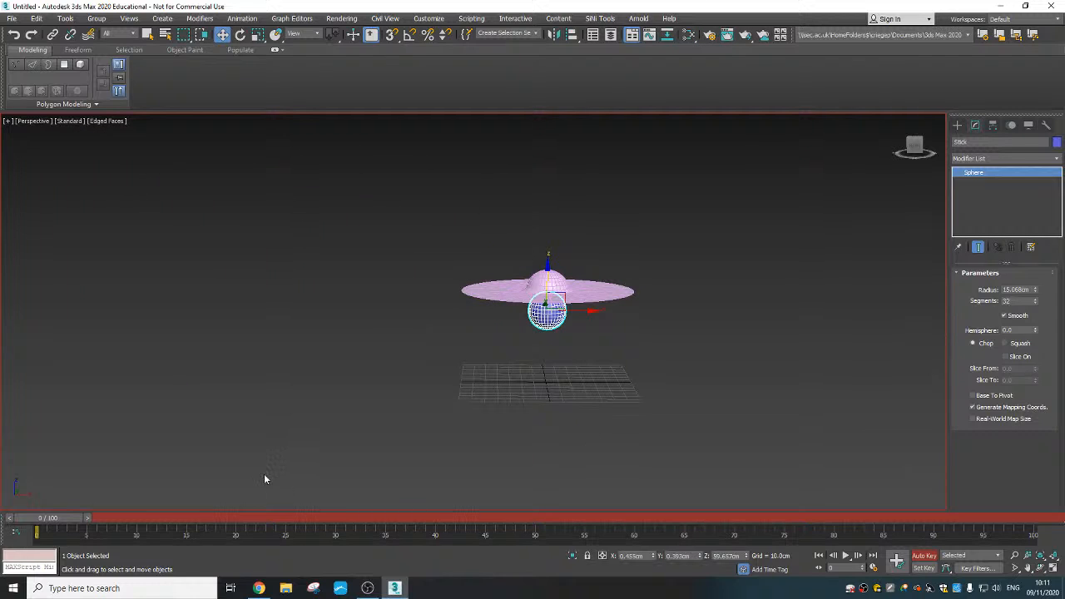
left_click_drag(51, 518, 397, 524)
key("w")
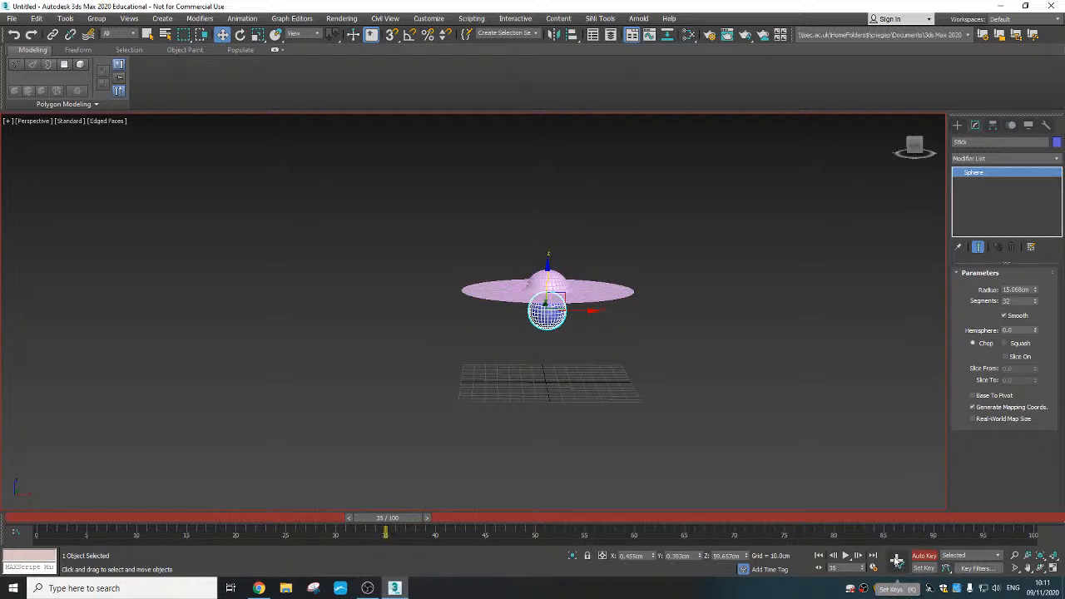
left_click(897, 561)
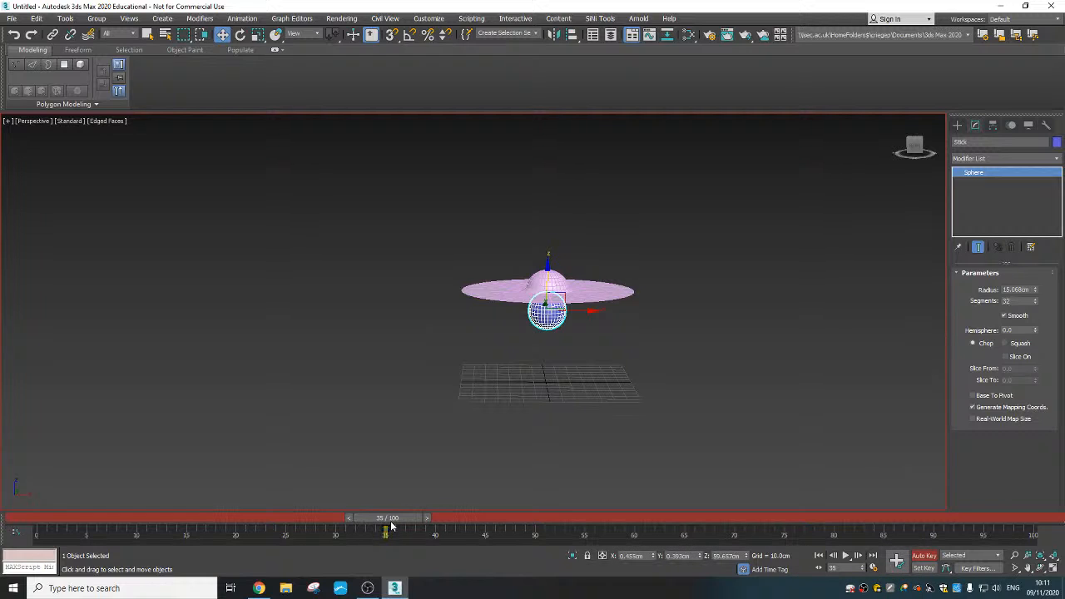
- Animate the Stick sphere away from the Cloth to about X -216 cm at frame 65, and turn off Auto Key
left_click_drag(391, 525, 686, 525)
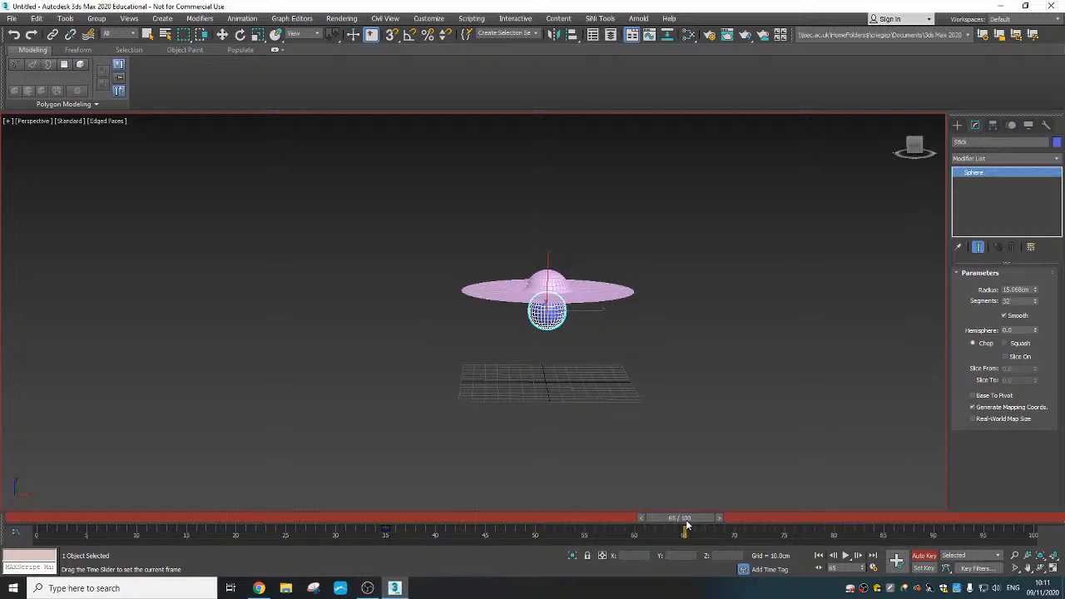
key("w")
left_click_drag(576, 310, 313, 306)
left_click(926, 555)
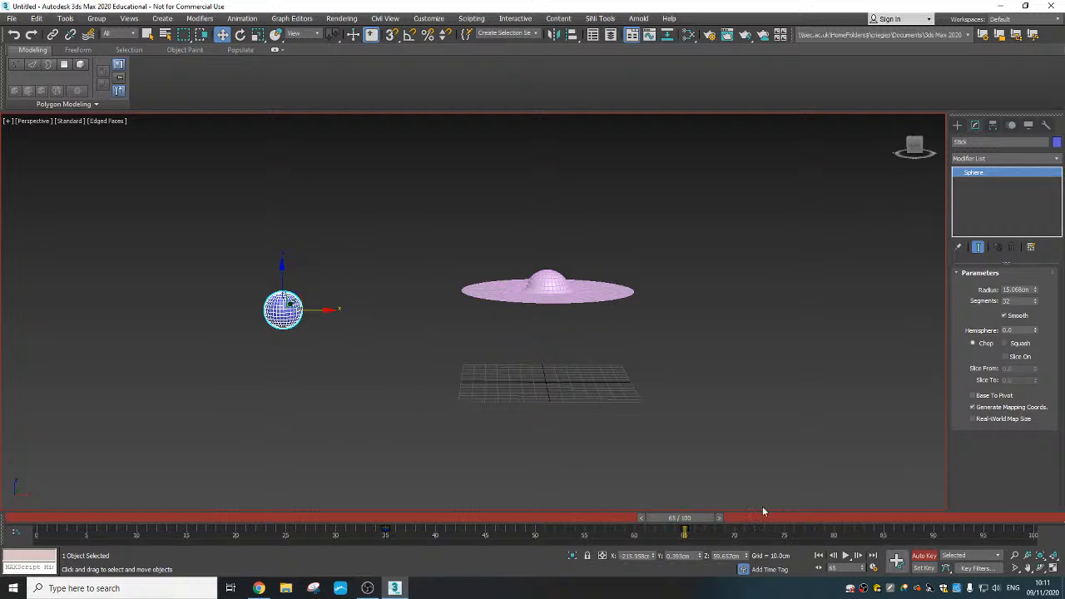
- Key the Stick sphere at frames 45 and 55, and raise it to about Z 73–76 cm at frames 40, 50 and 60
left_click_drag(430, 519, 481, 518)
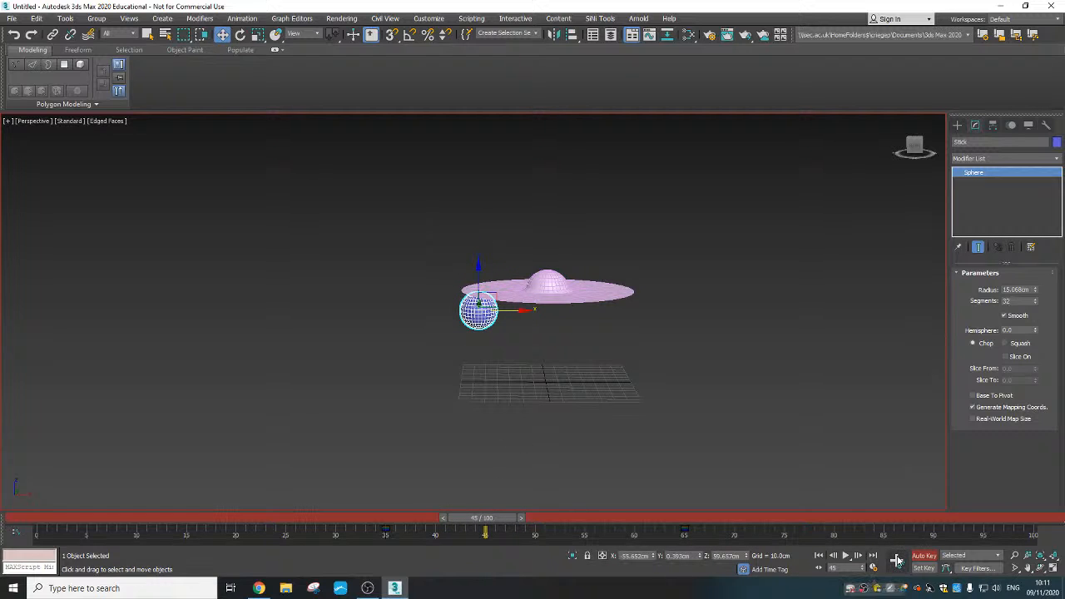
left_click_drag(485, 523, 441, 523)
key("w")
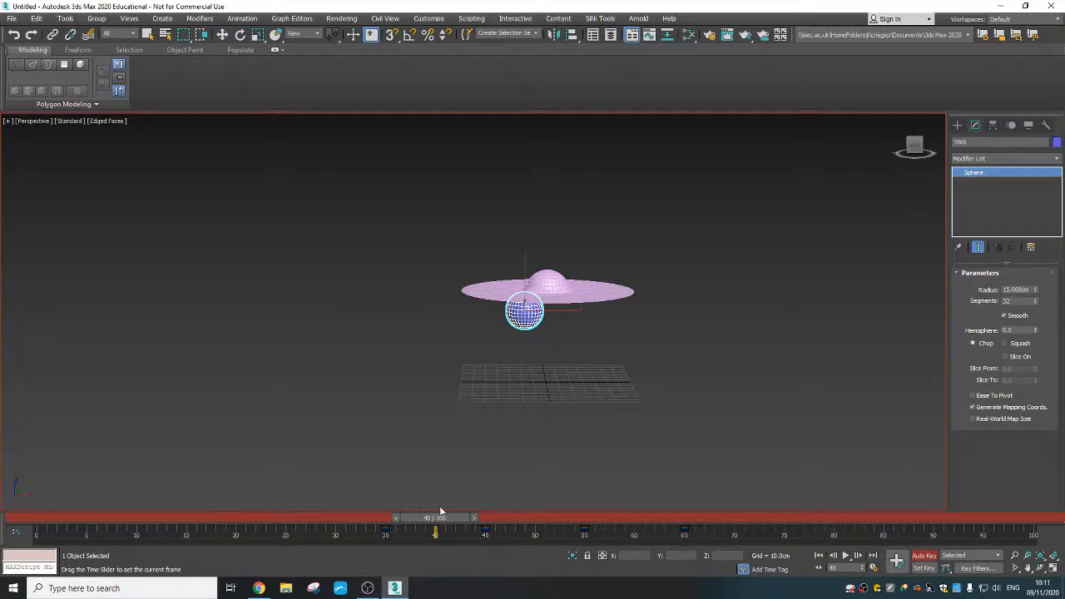
left_click_drag(522, 272, 519, 254)
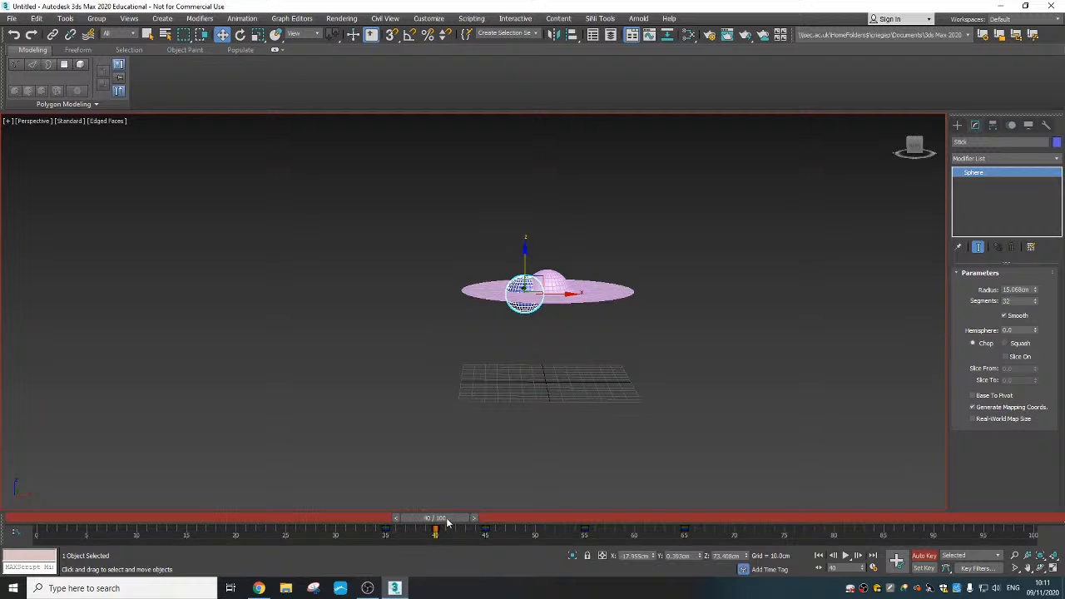
left_click_drag(447, 522, 540, 522)
left_click_drag(418, 273, 412, 250)
left_click_drag(535, 523, 634, 522)
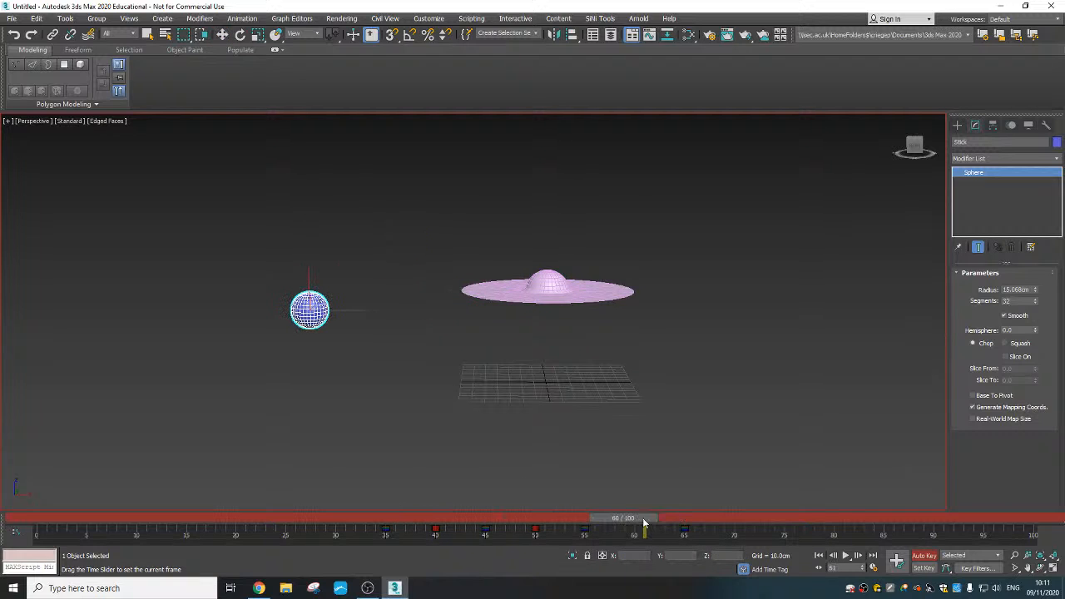
left_click_drag(308, 276, 309, 257)
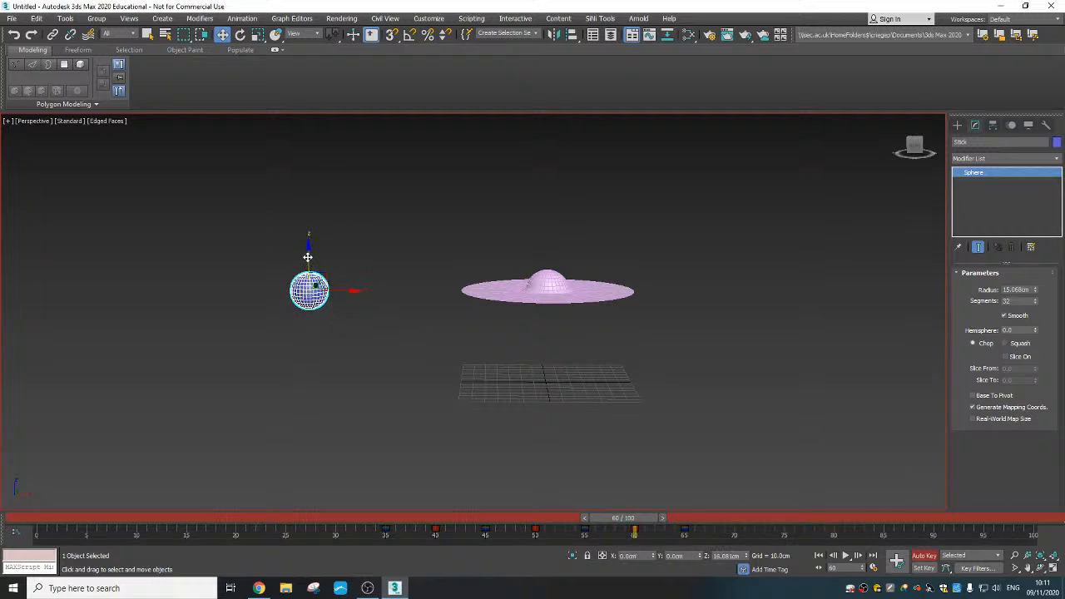
- Show the Stick's motion path and pull both tangent handles of the frame 55 key upward and inward to form a sharp bounce
left_click(995, 128)
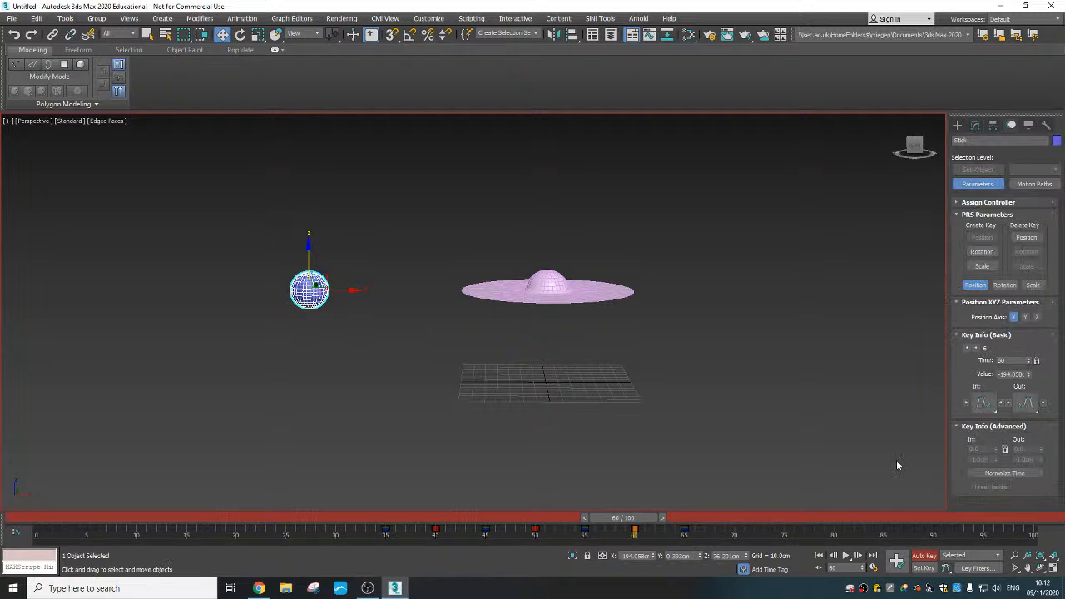
left_click(1035, 184)
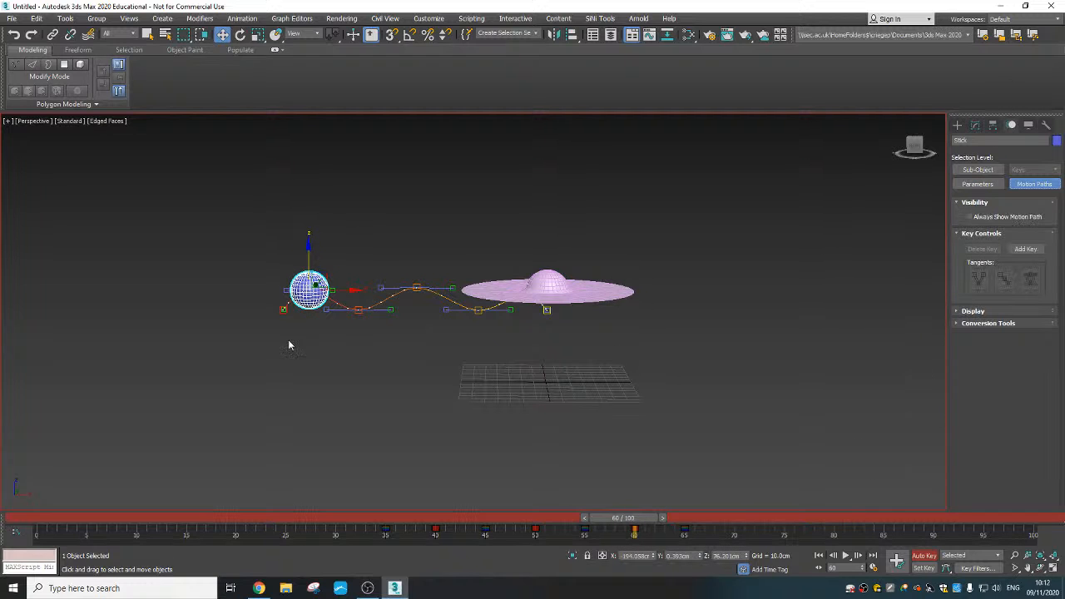
scroll(383, 304, "up", 2)
scroll(414, 309, "up", 2)
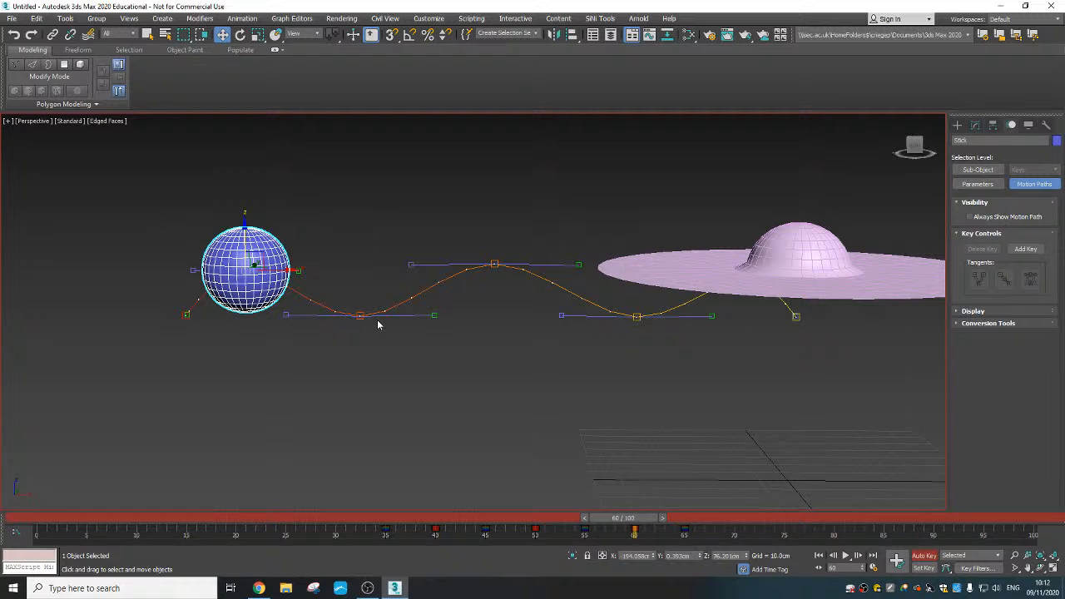
key("1")
left_click(434, 315)
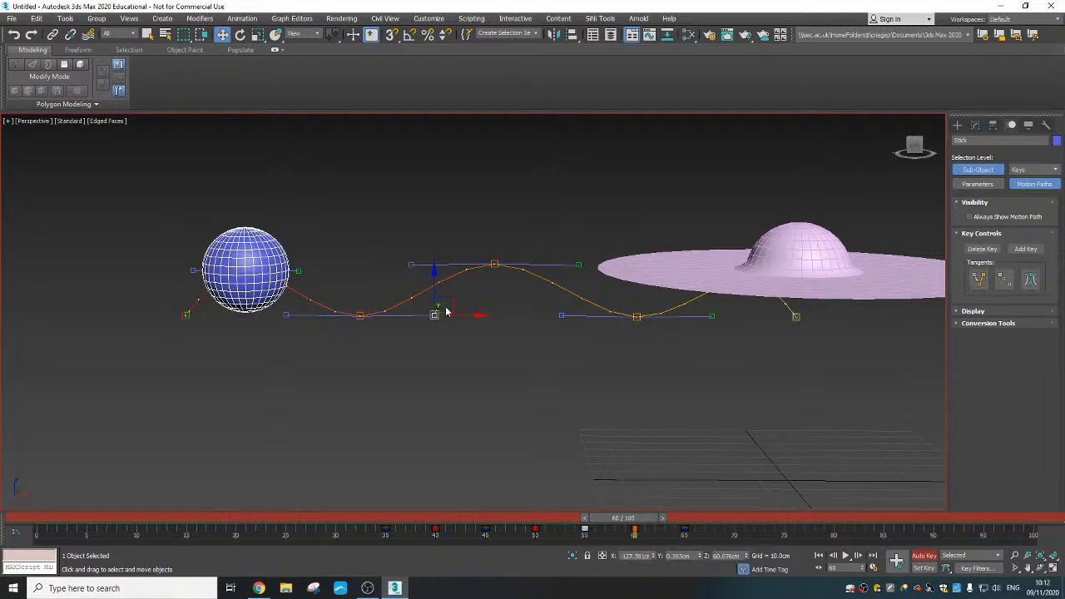
left_click_drag(455, 305, 392, 259)
left_click(281, 313)
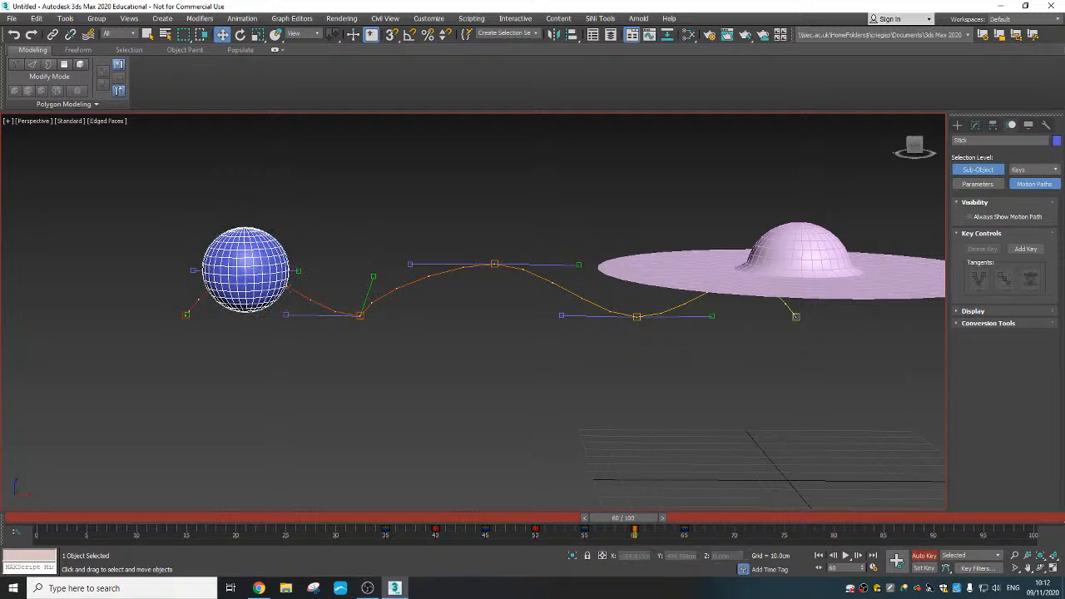
left_click_drag(290, 308, 364, 261)
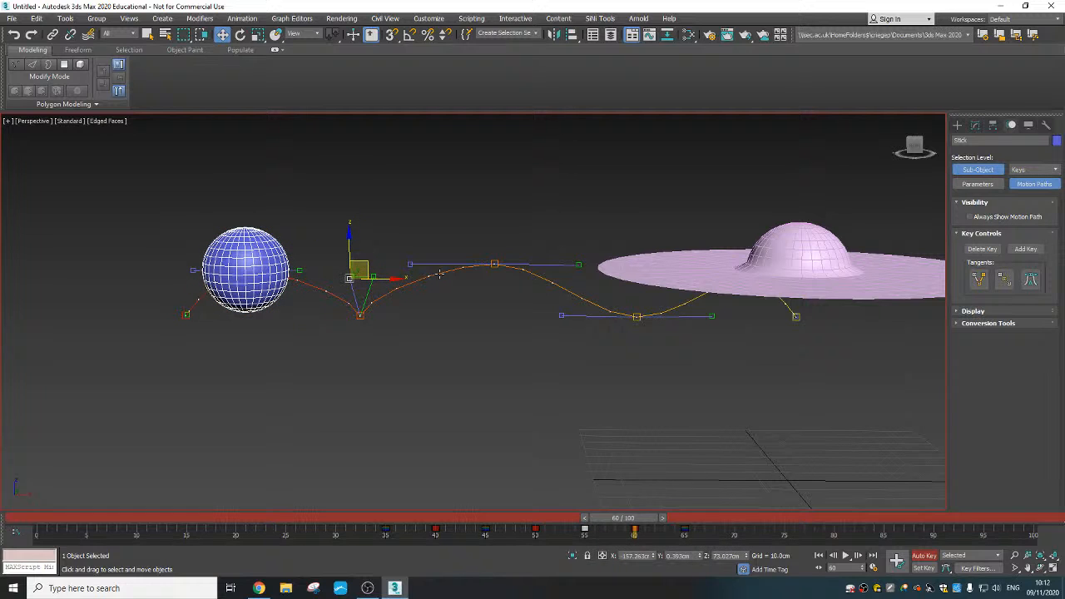
- Pull both tangent handles of the frame 45 key upward and inward to form a matching sharp bounce
left_click(563, 316)
left_click_drag(580, 301, 654, 283)
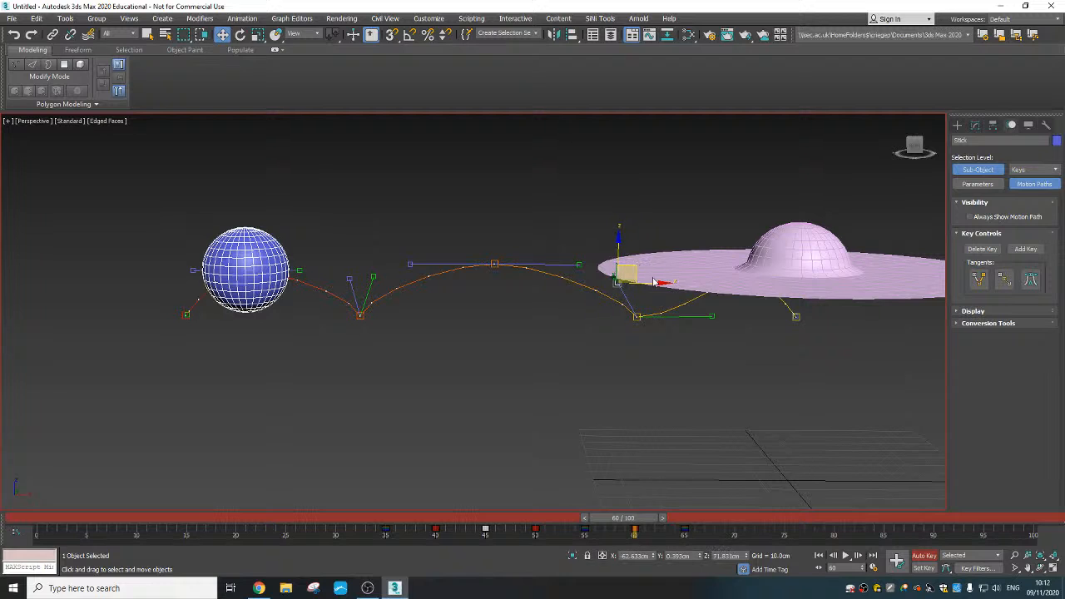
left_click(711, 317)
left_click_drag(733, 300, 669, 255)
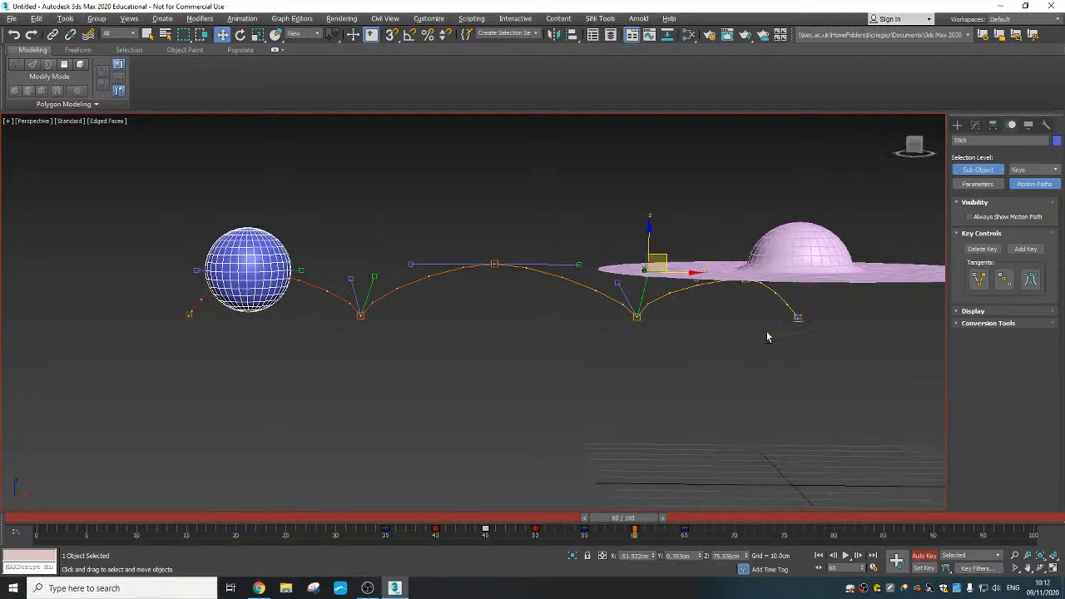
- Shift the frame 40 key on the motion path to about X -26 cm and finish editing the path's keys
middle_click_drag(766, 331, 753, 288, "alt")
left_click(746, 273)
left_click_drag(781, 272, 755, 273)
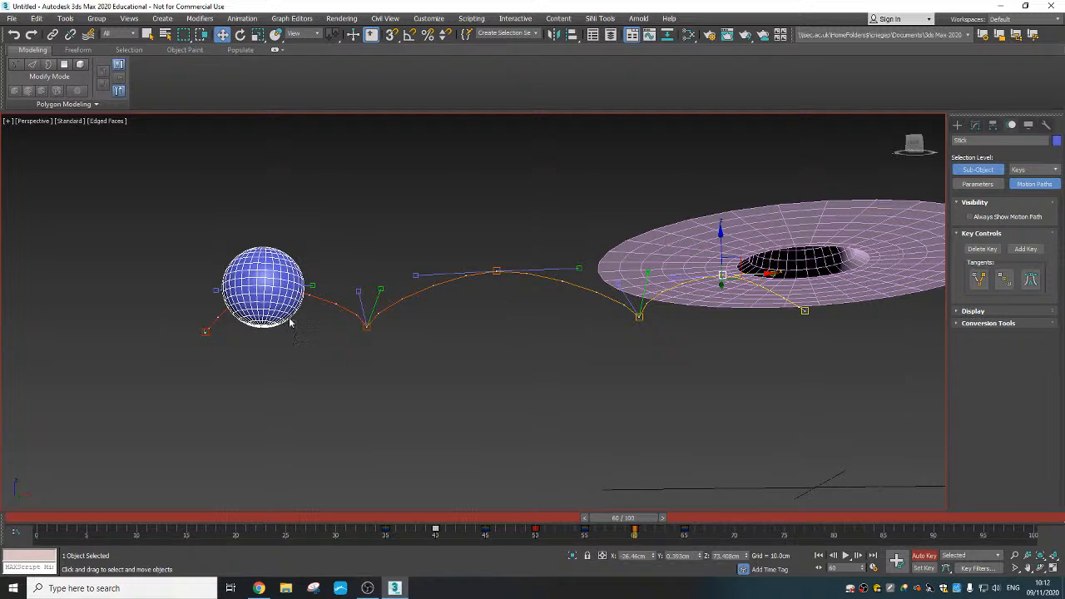
middle_click_drag(291, 323, 305, 348, "alt")
left_click(152, 314)
scroll(372, 385, "down", 5)
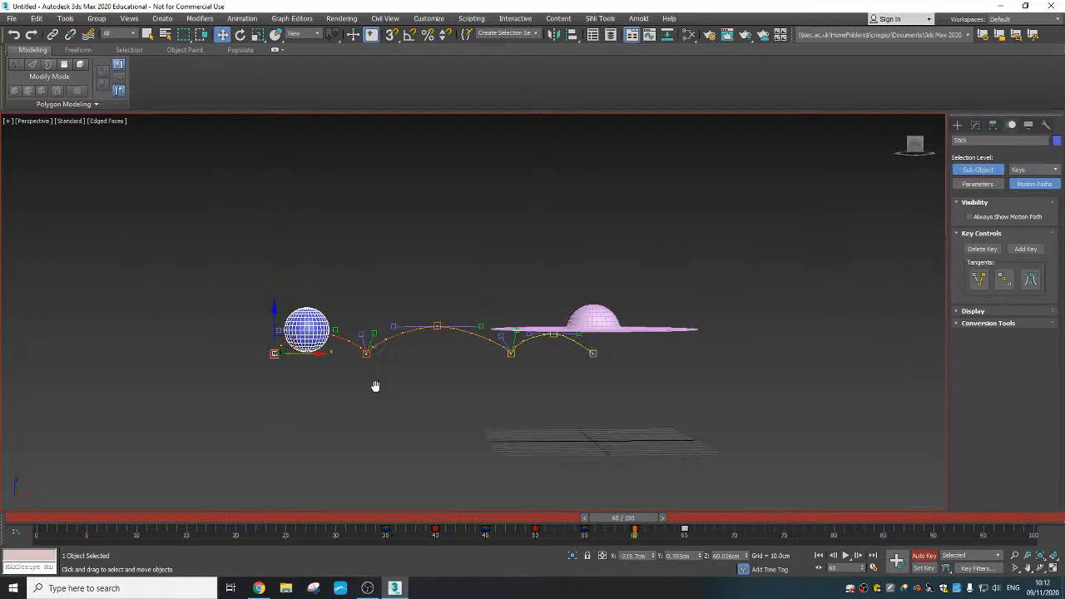
middle_click_drag(374, 386, 383, 399, "alt")
left_click(438, 422)
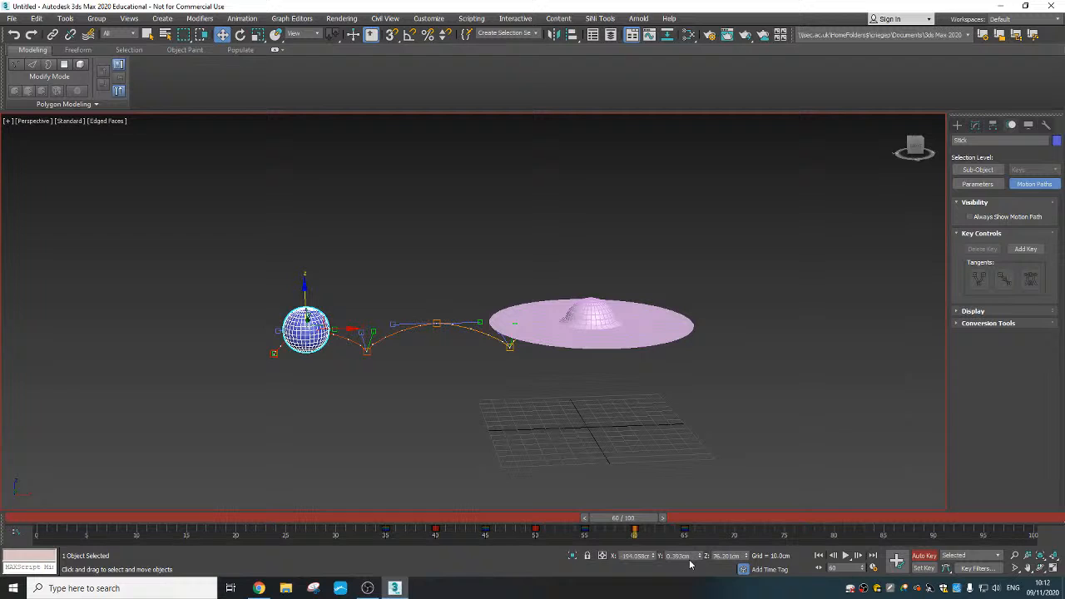
- Turn off Auto Key and return the animation to frame 0
left_click(931, 556)
left_click_drag(624, 524, 39, 481)
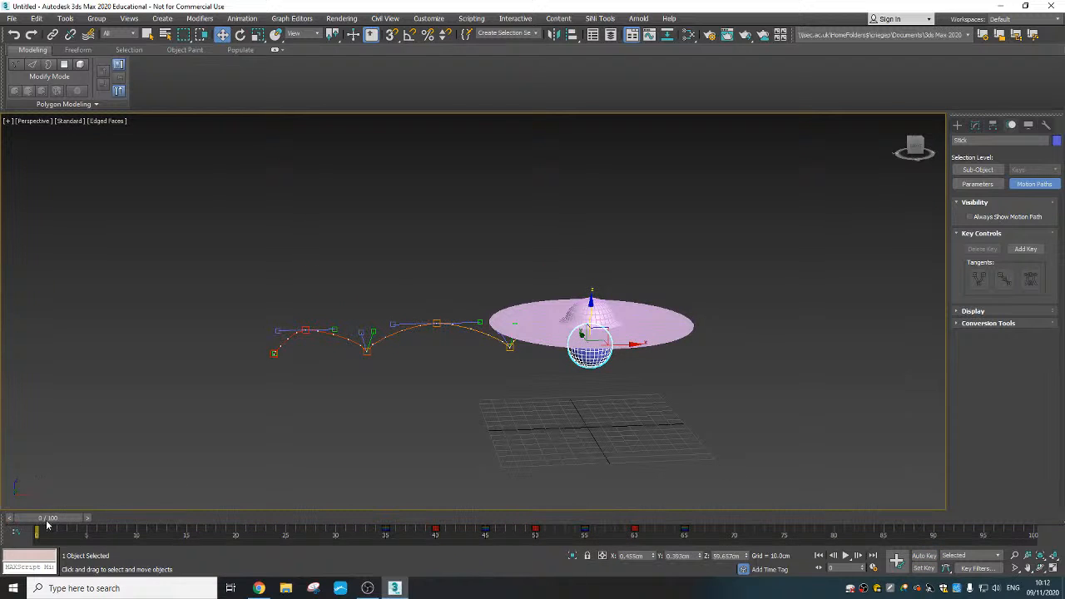
mouse_move(48, 524)
left_mouse_down()
mouse_move(687, 526)
mouse_move(344, 500)
mouse_move(50, 510)
left_mouse_up()
- Select the brimmed dome and apply the Cloth modifier to it
key("w")
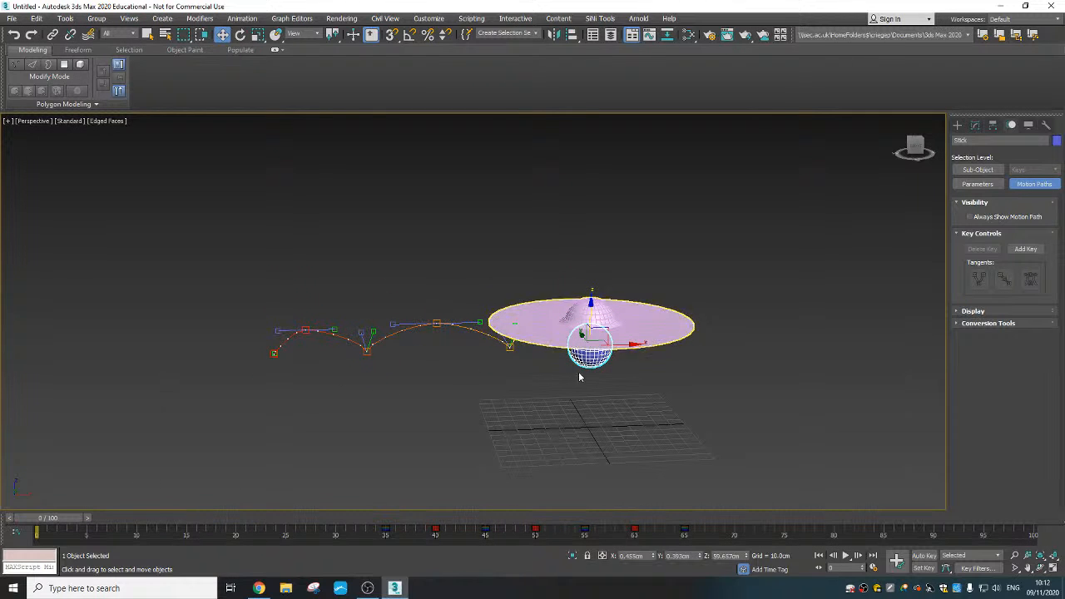
left_click(660, 332)
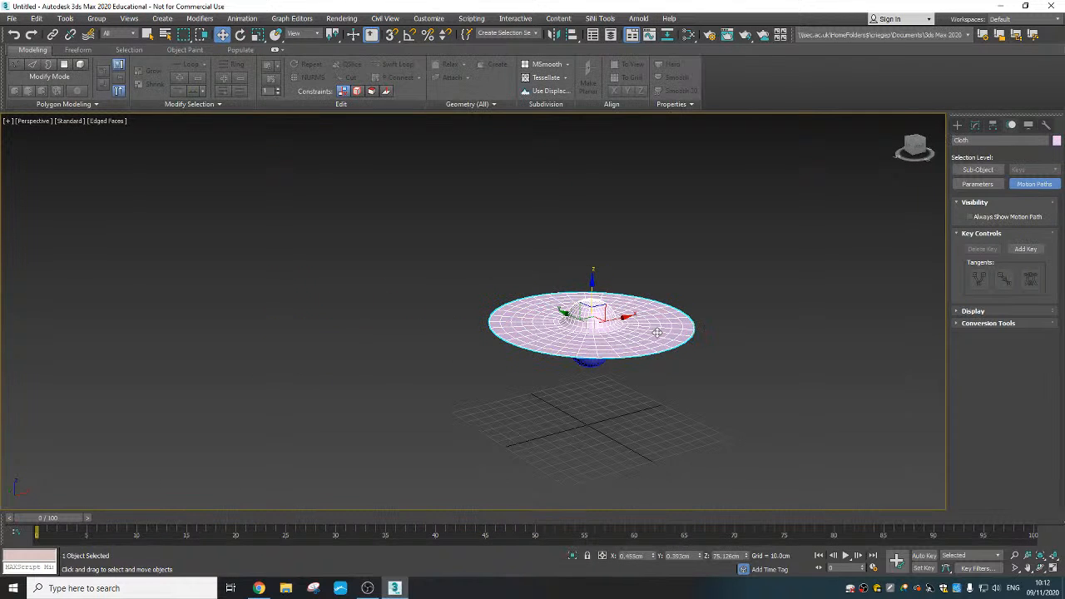
left_click(976, 125)
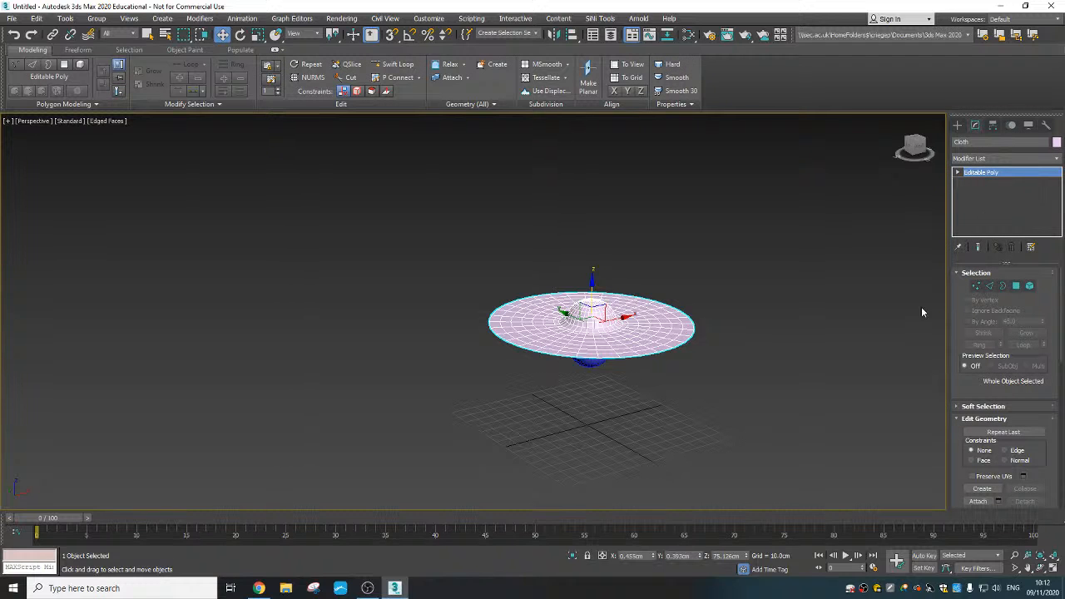
left_click(1023, 159)
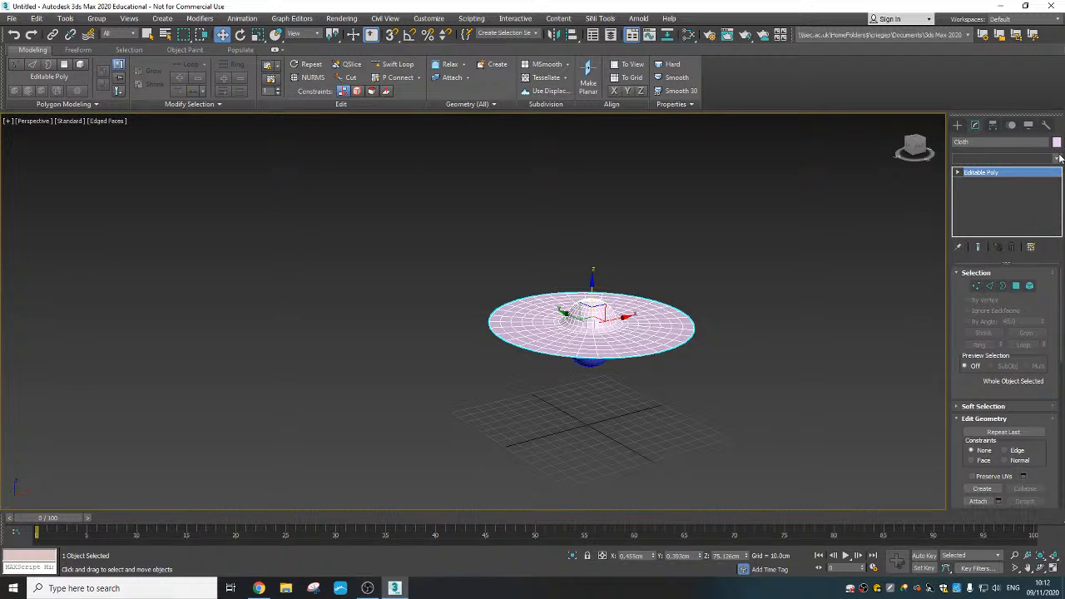
left_click(1059, 158)
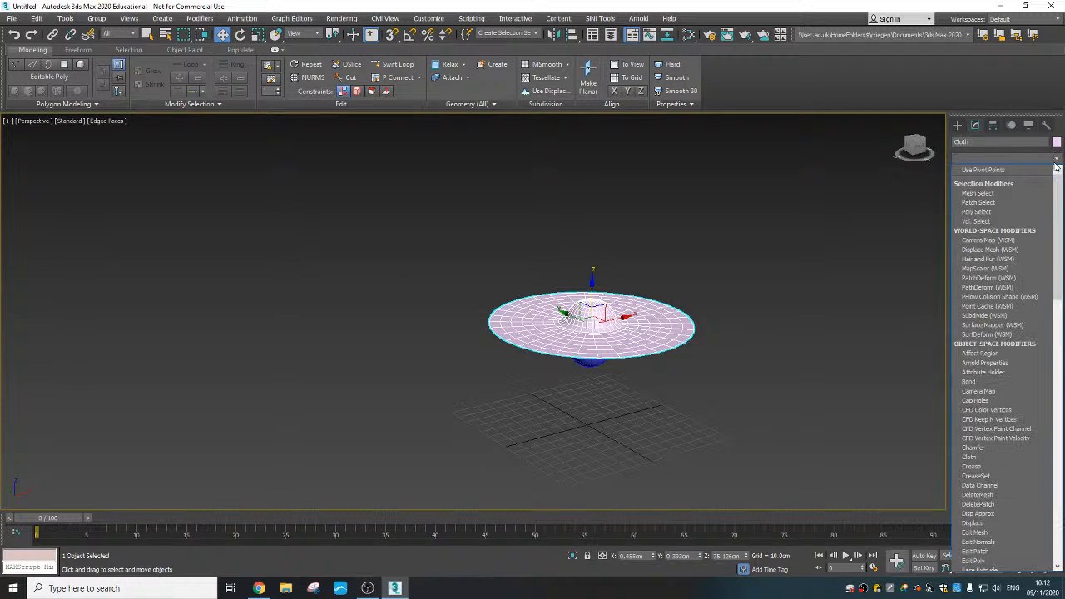
left_click(971, 458)
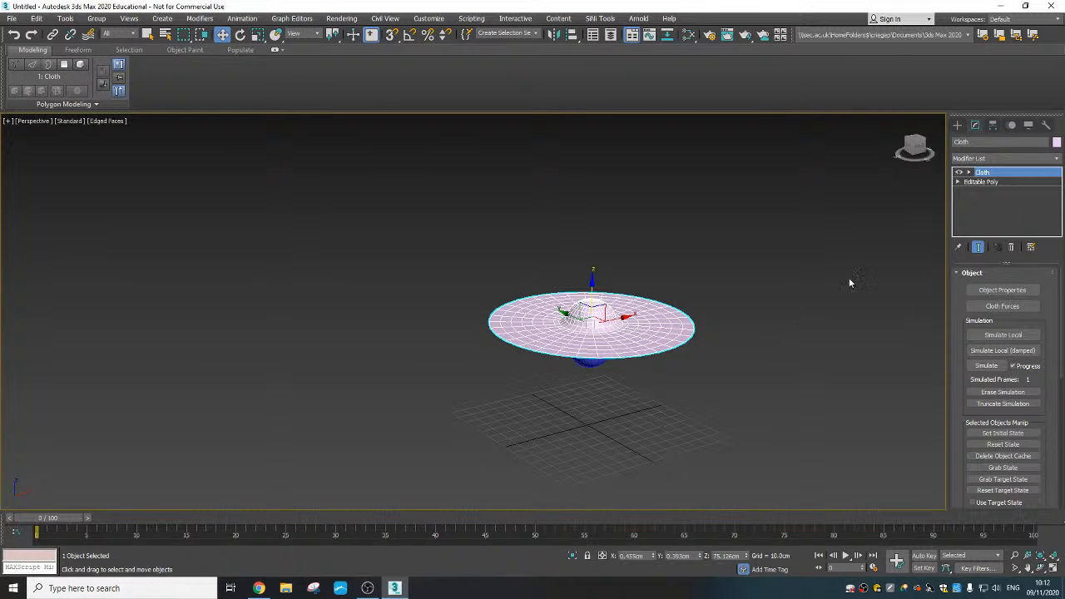
- Add the Stick to the cloth simulation's objects and make it a Collision Object
left_click(991, 290)
left_click(420, 139)
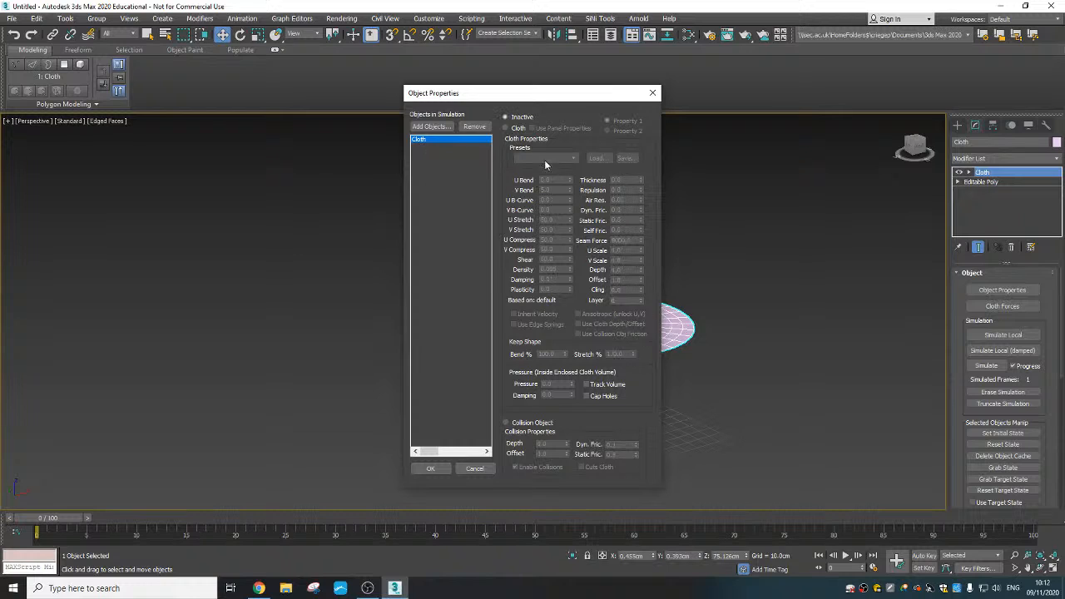
left_click(420, 139)
left_click(430, 126)
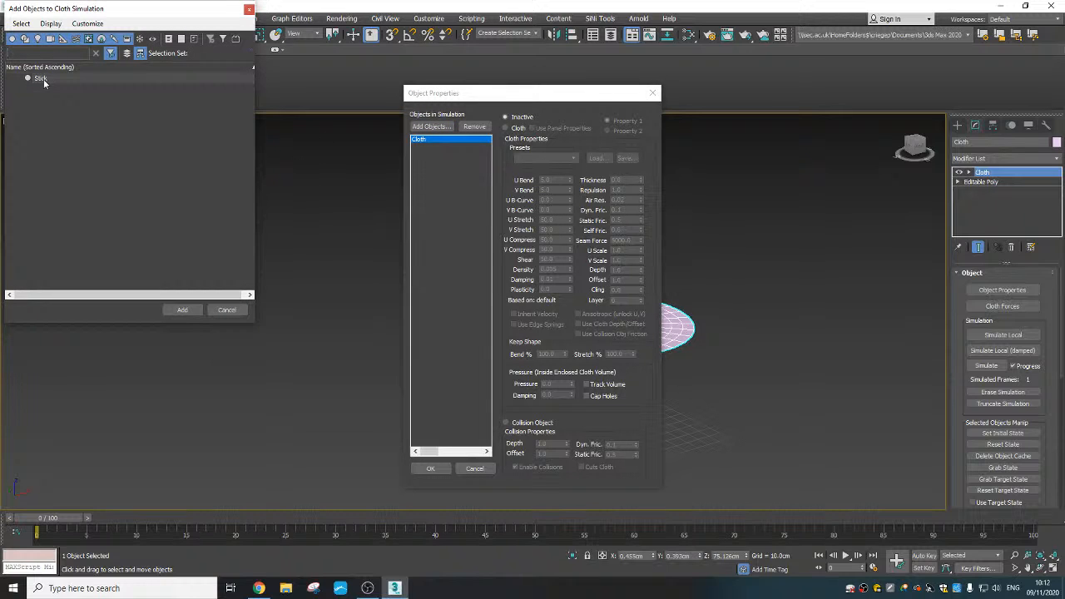
left_click(37, 78)
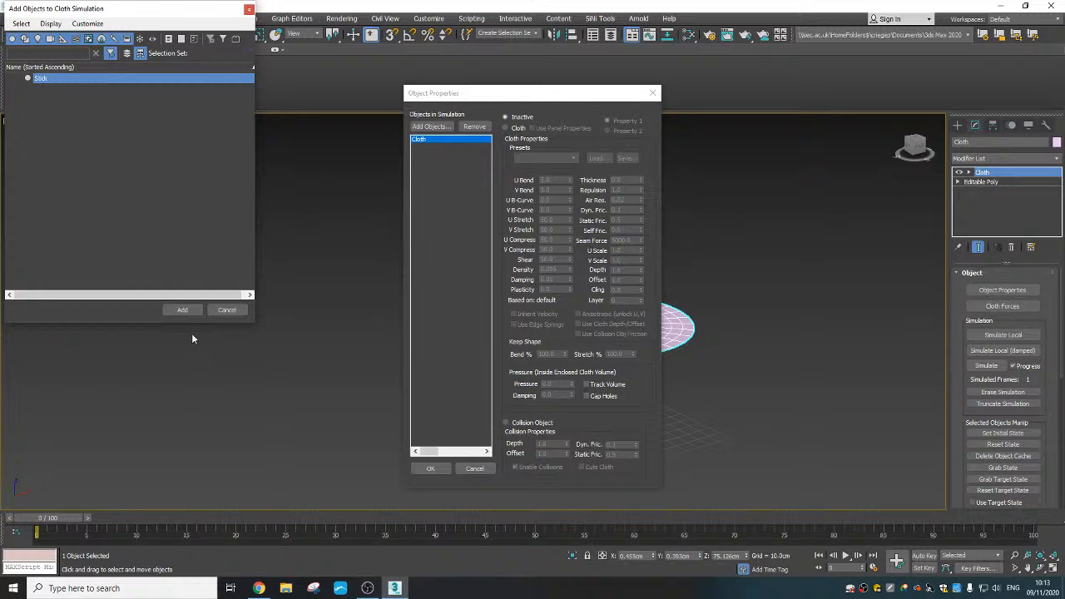
left_click(183, 311)
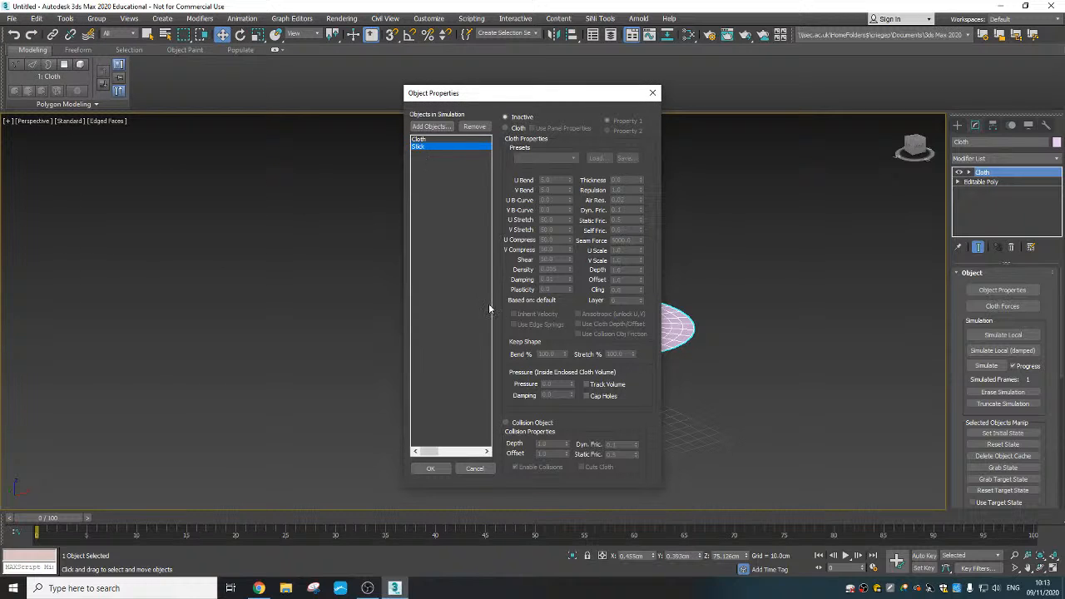
left_click(513, 425)
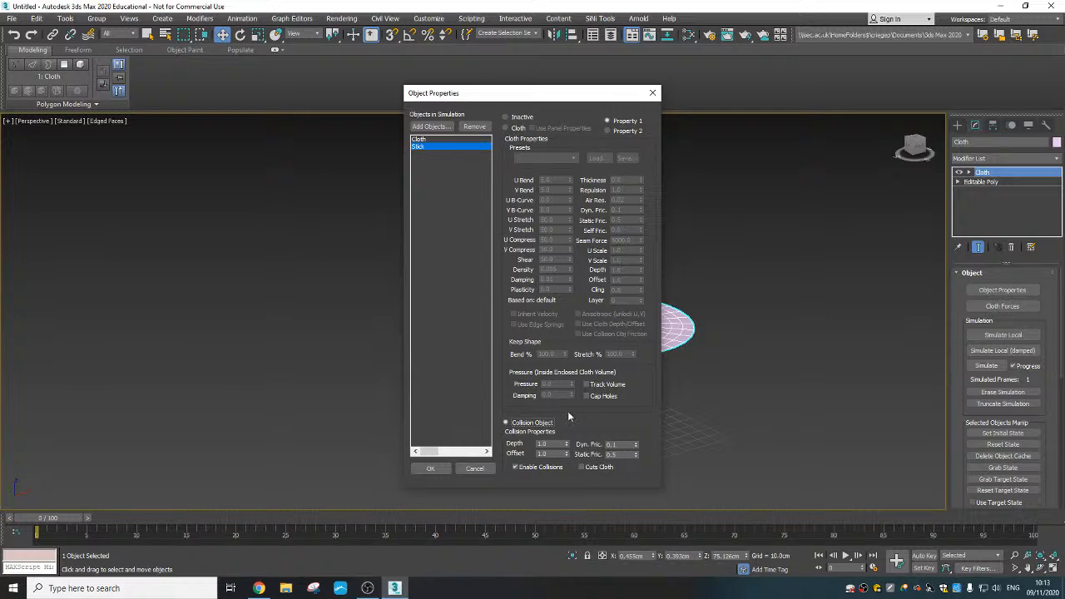
- Make the brimmed dome a Cloth object with the Cotton preset and accept the object properties
left_click(419, 139)
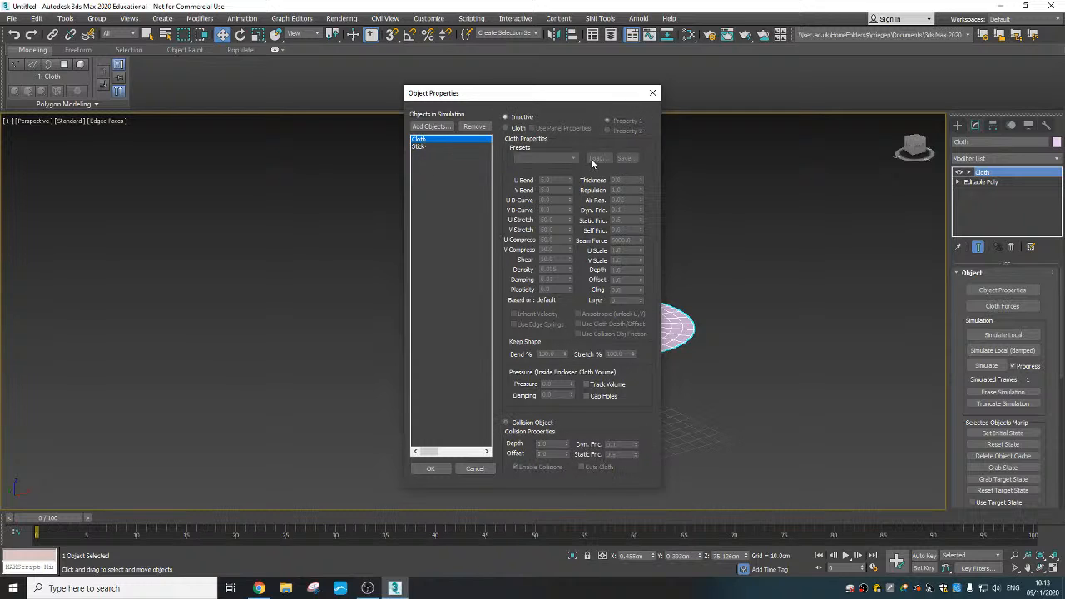
left_click(506, 128)
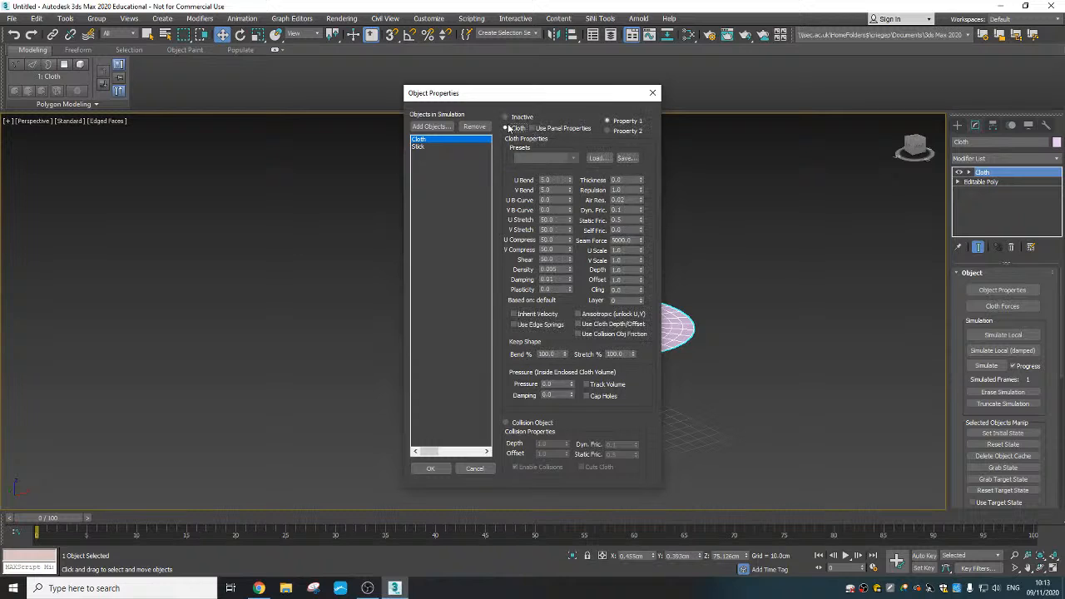
left_click(572, 158)
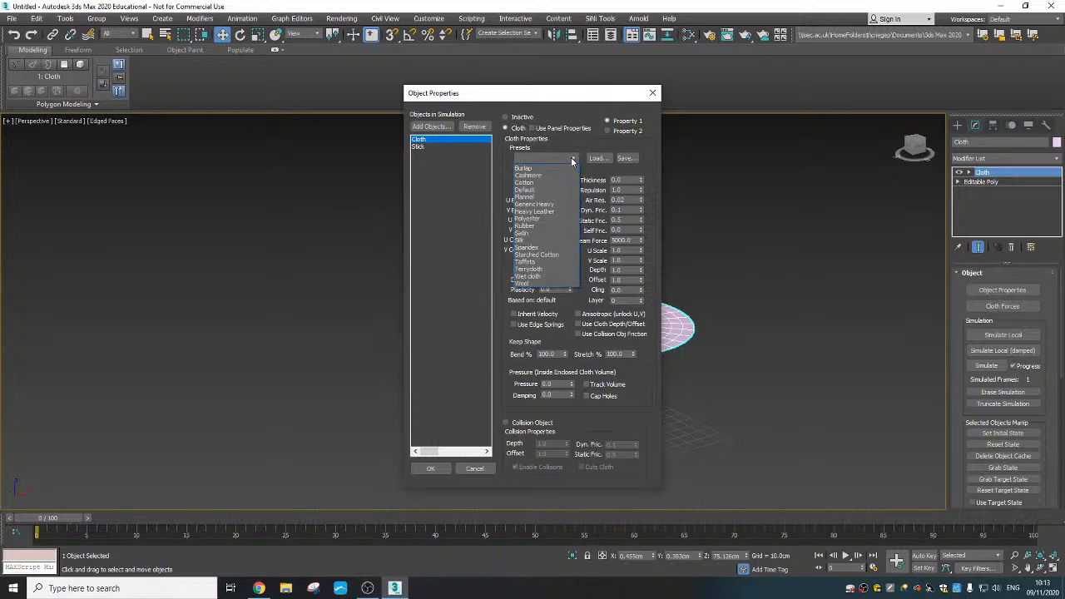
left_click(551, 285)
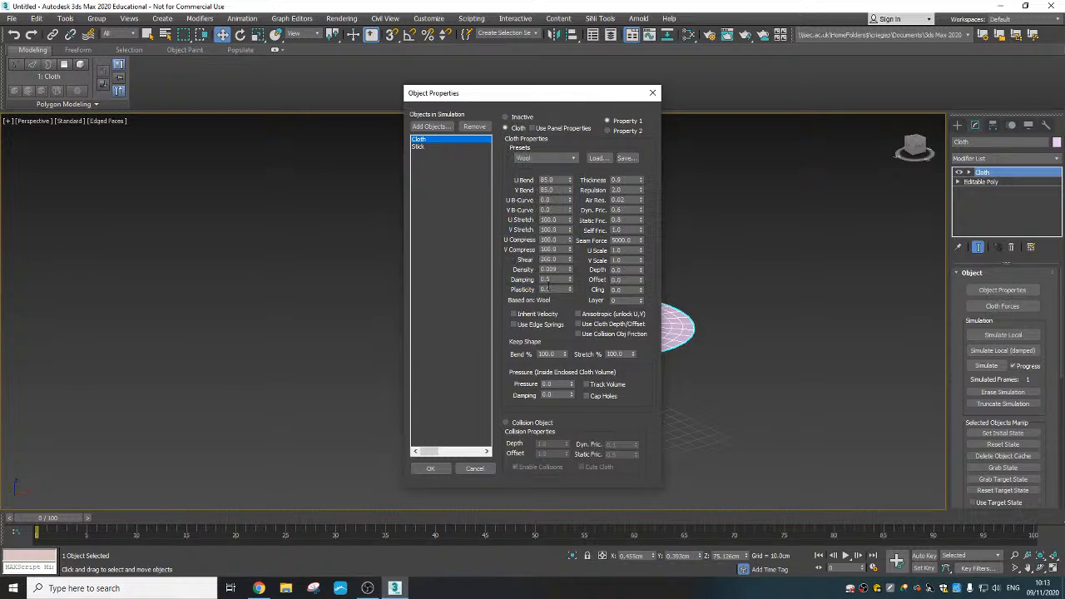
left_click(554, 161)
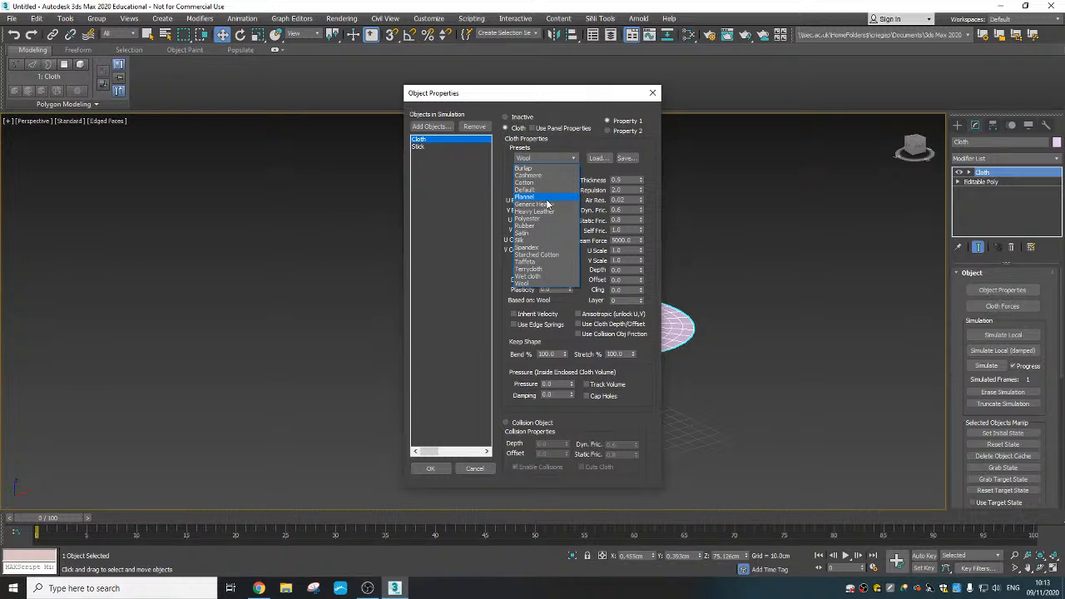
left_click(546, 183)
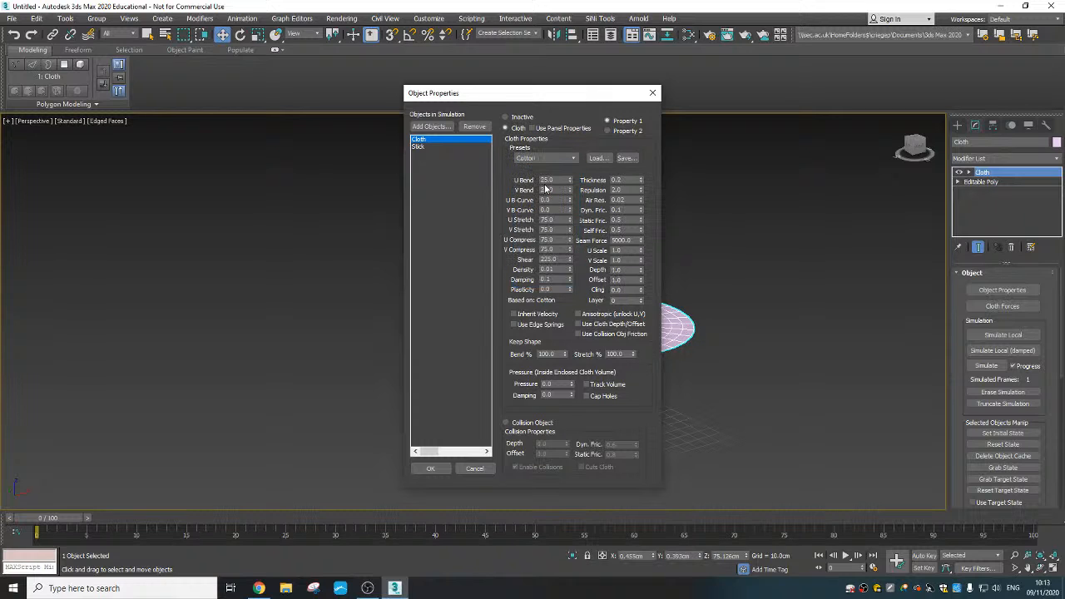
left_click(432, 469)
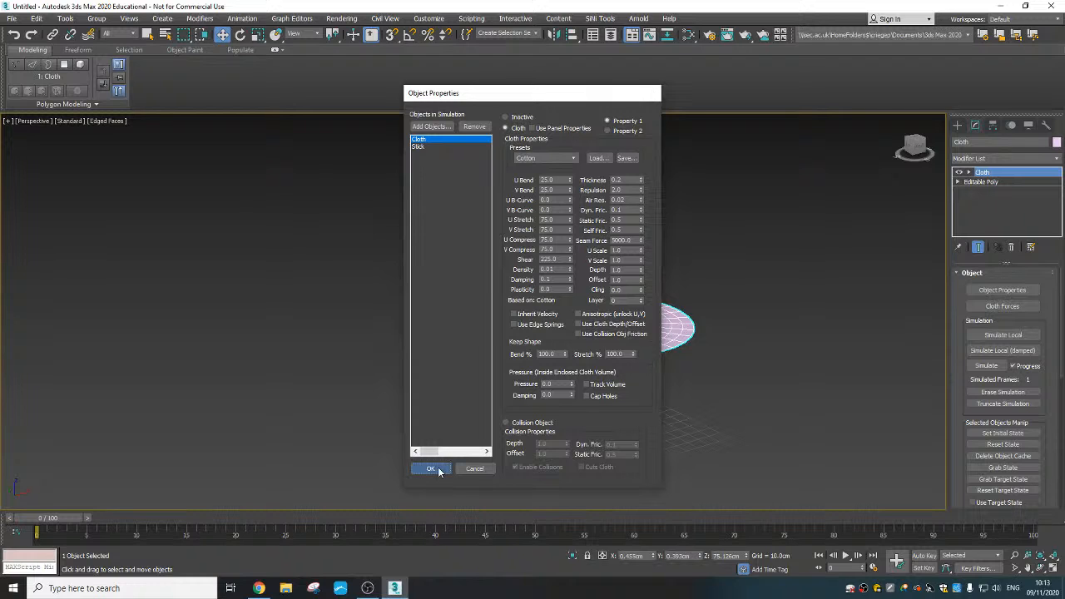
- Widen the command panel to two columns so the Cloth modifier's Simulation Parameters show beside the Object rollout
middle_click_drag(675, 366, 659, 333, "alt")
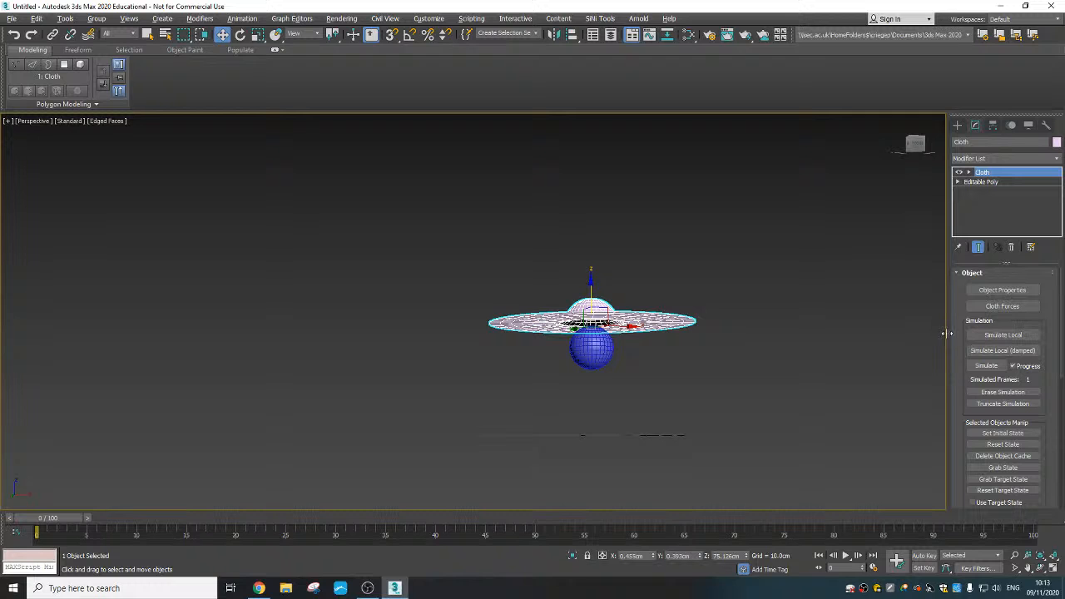
left_click_drag(949, 334, 822, 334)
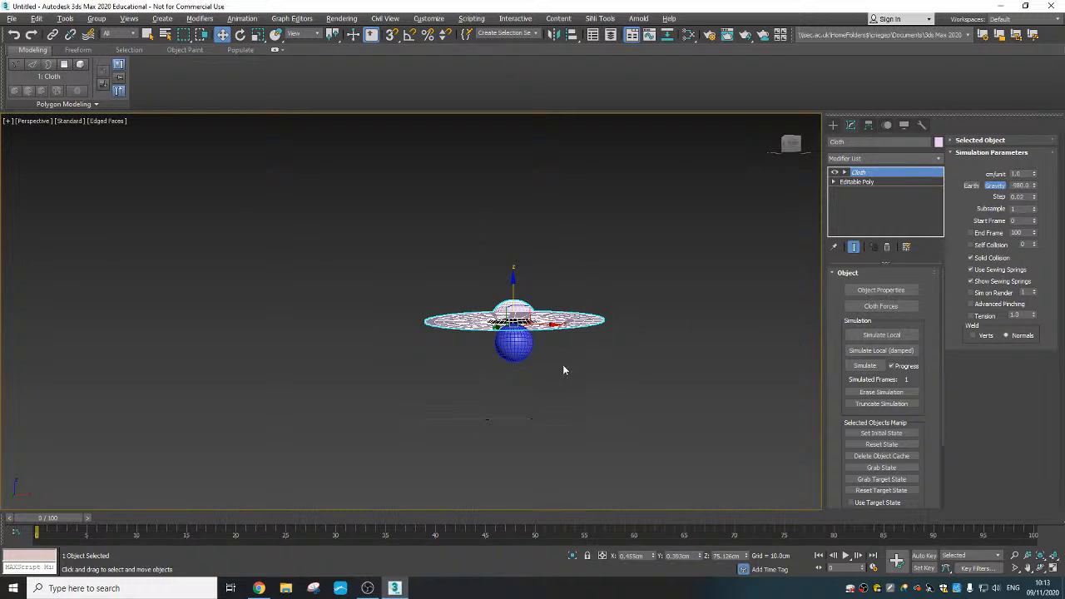
scroll(564, 369, "up", 5)
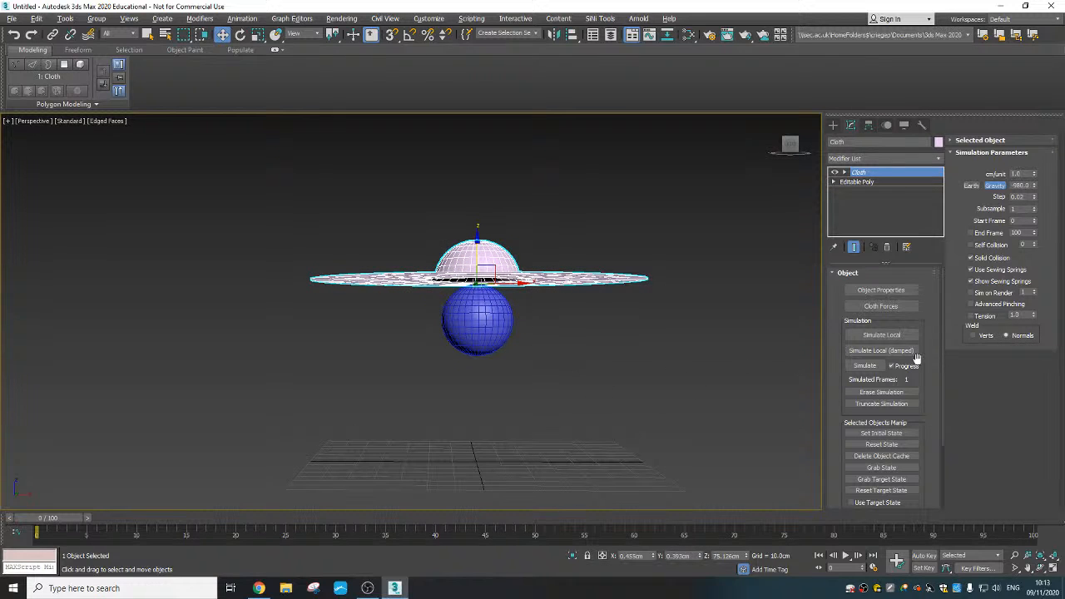
- Run a trial local simulation of the brimmed dome draping over the Stick, stop it and reset the cloth state
left_click(882, 337)
middle_click_drag(497, 340, 518, 377, "alt")
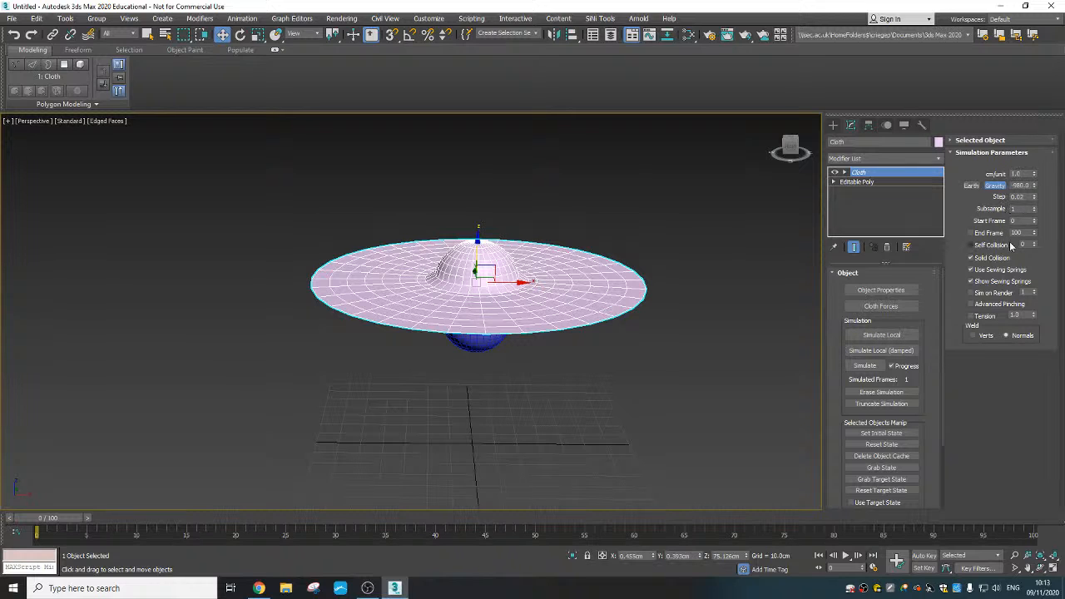
left_click(865, 335)
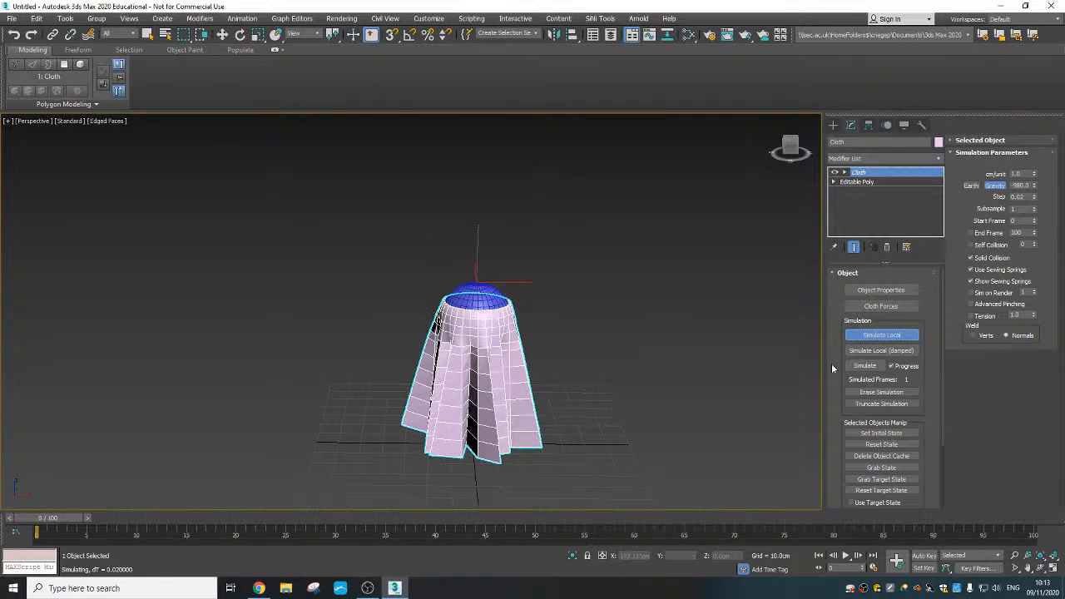
left_click(866, 336)
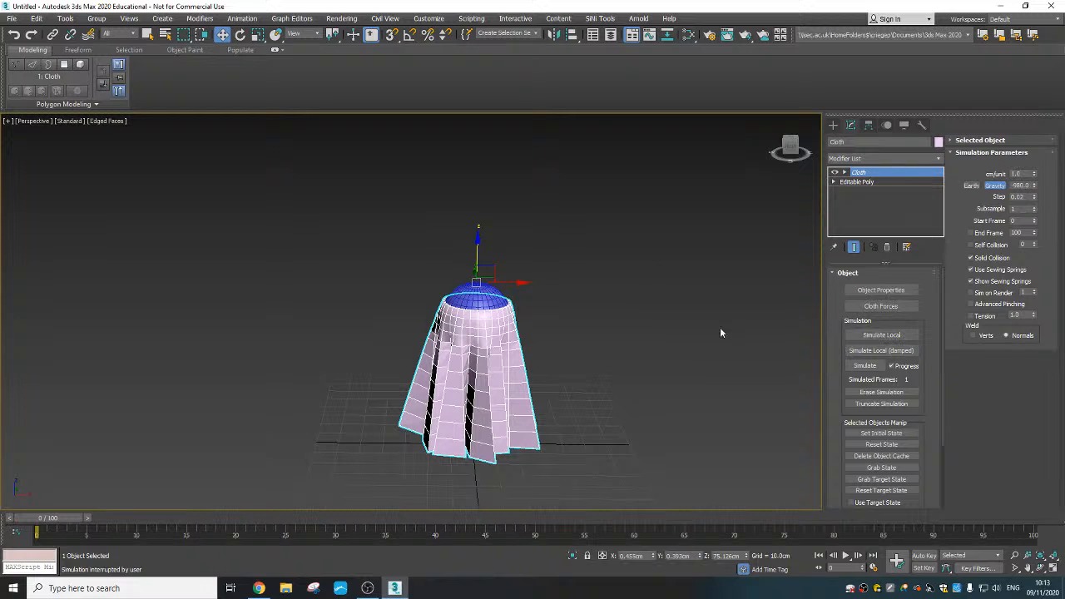
left_click(868, 445)
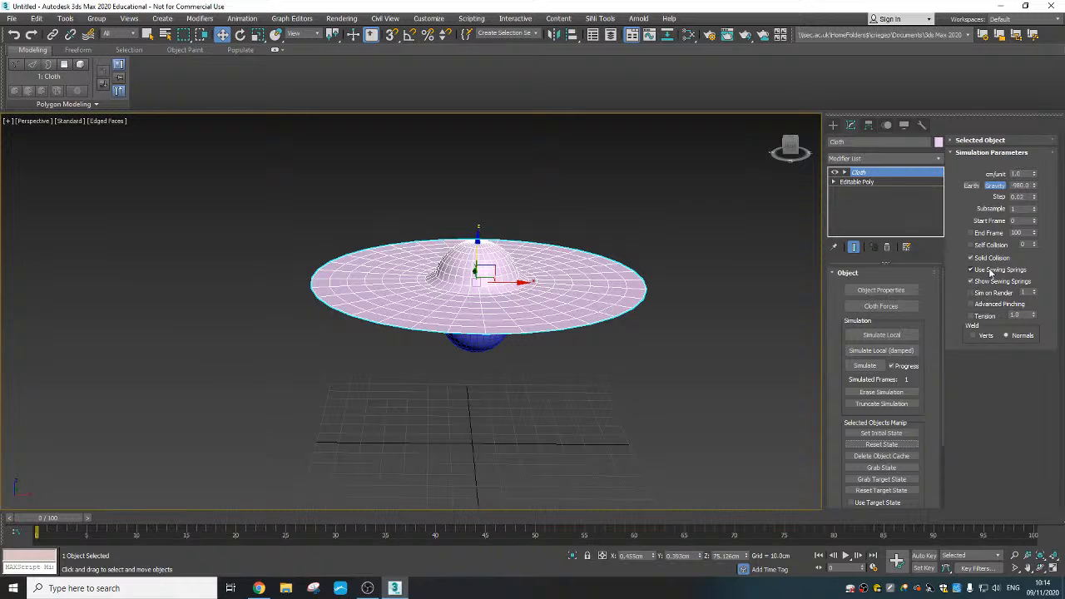
- Set the cloth simulation's gravity to -800 and turn on Self Collision
double_click(1022, 185)
left_click(1022, 196)
left_click(991, 246)
- Test the new simulation parameters with a local simulation, stop it and reset the cloth to its flat-brimmed shape
left_click(858, 336)
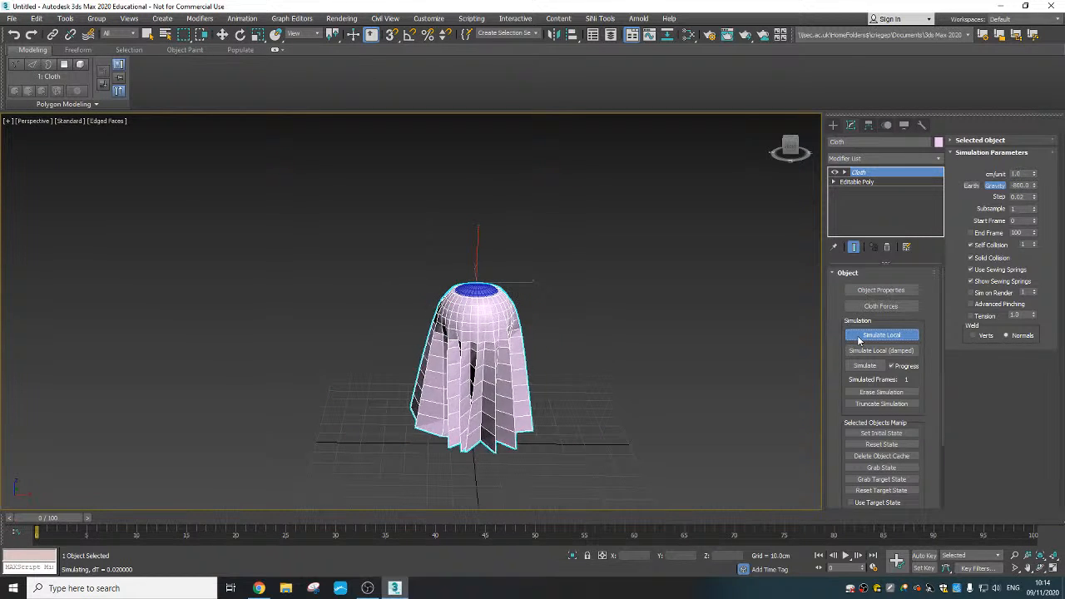
left_click(866, 336)
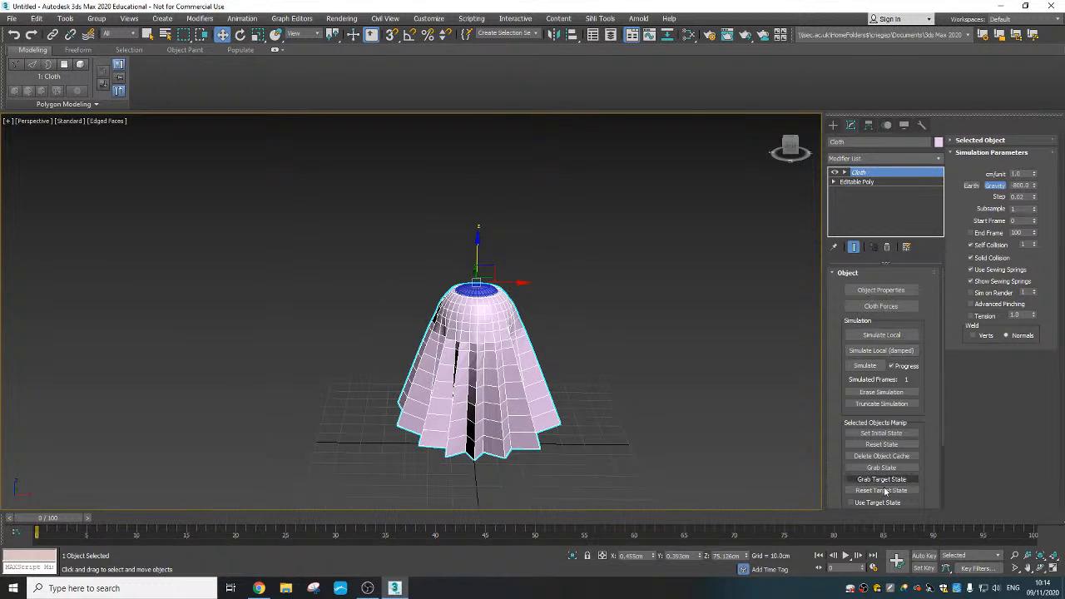
left_click(864, 445)
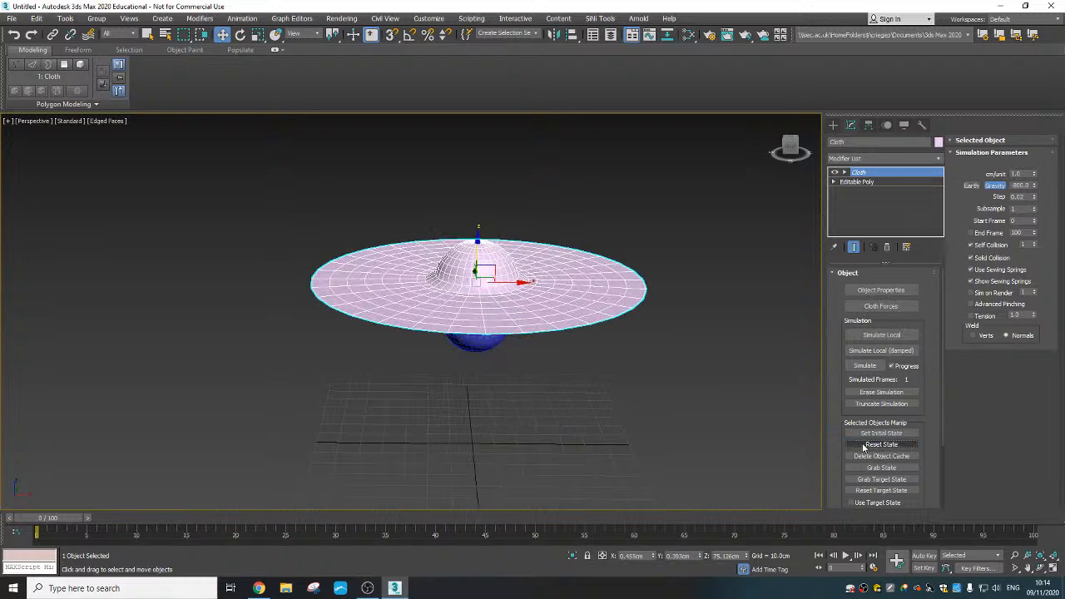
- Change the brimmed dome's cloth preset to Wet cloth in the object properties and accept
left_click(880, 291)
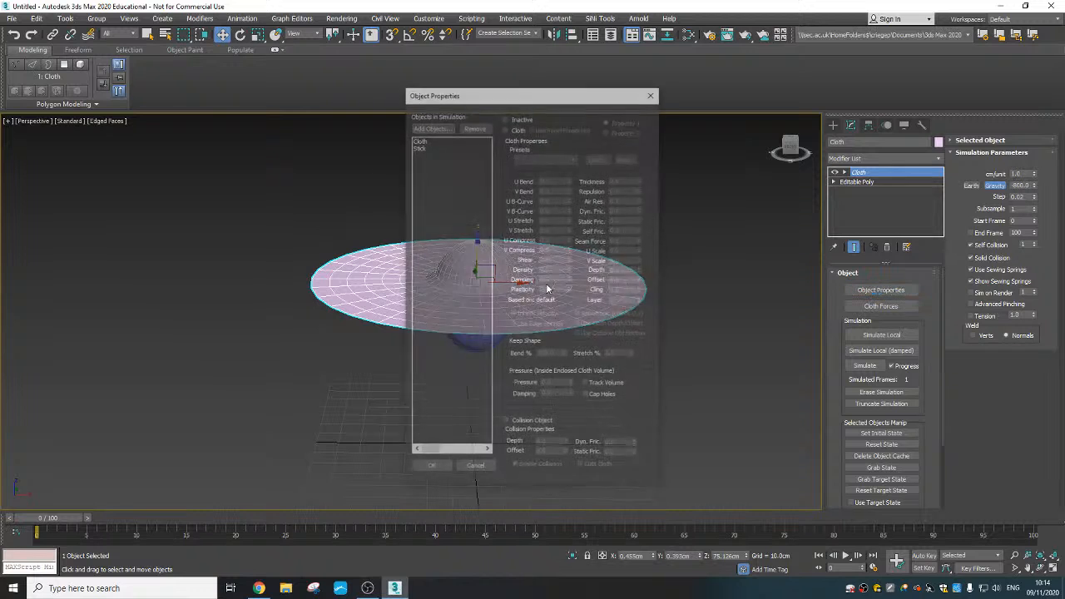
left_click(428, 141)
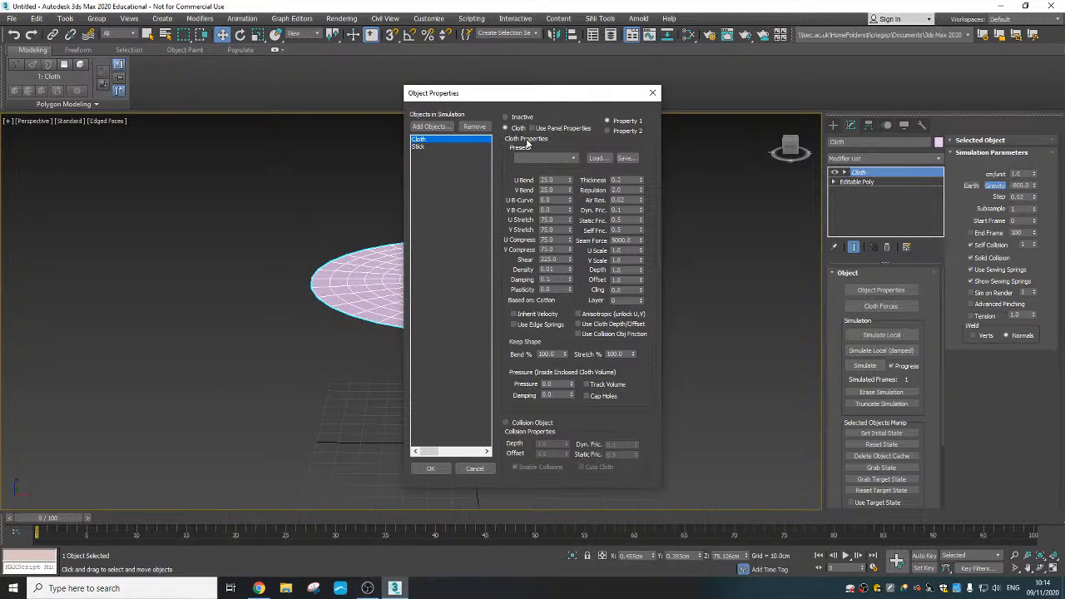
left_click(573, 159)
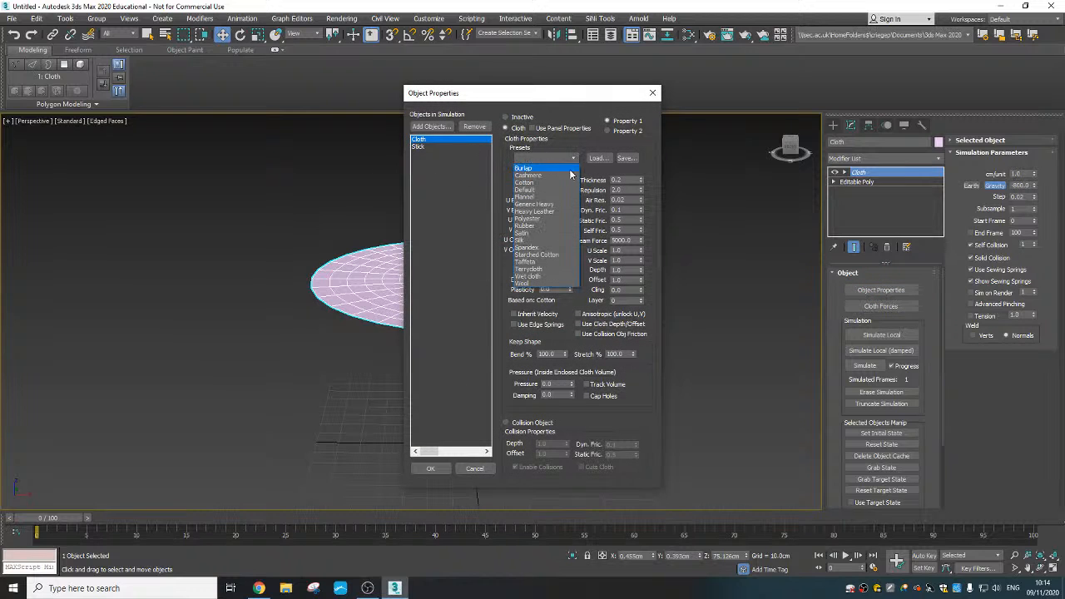
left_click(549, 276)
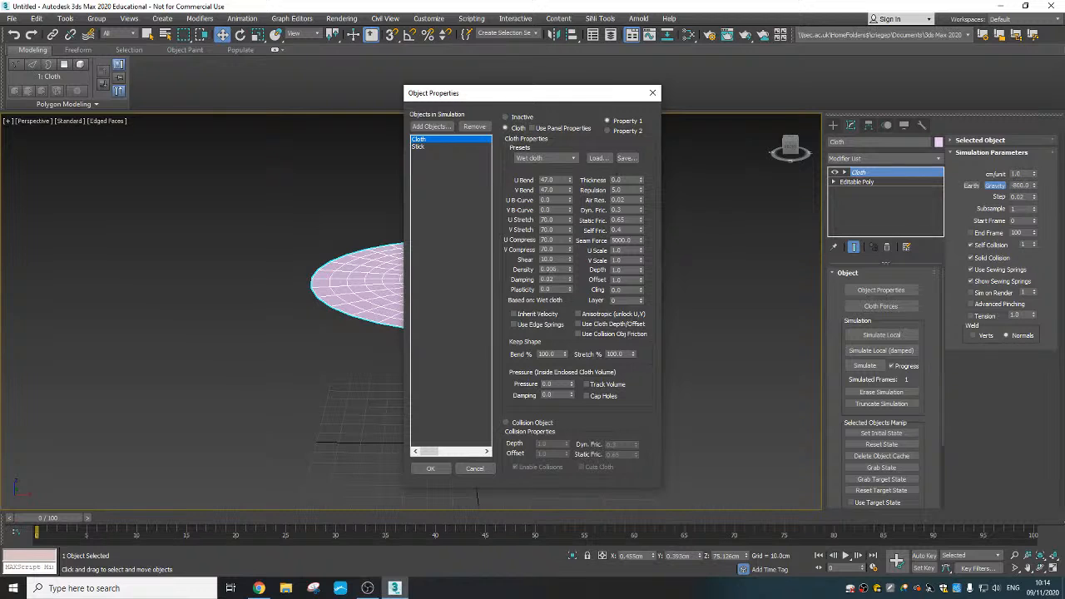
left_click(430, 468)
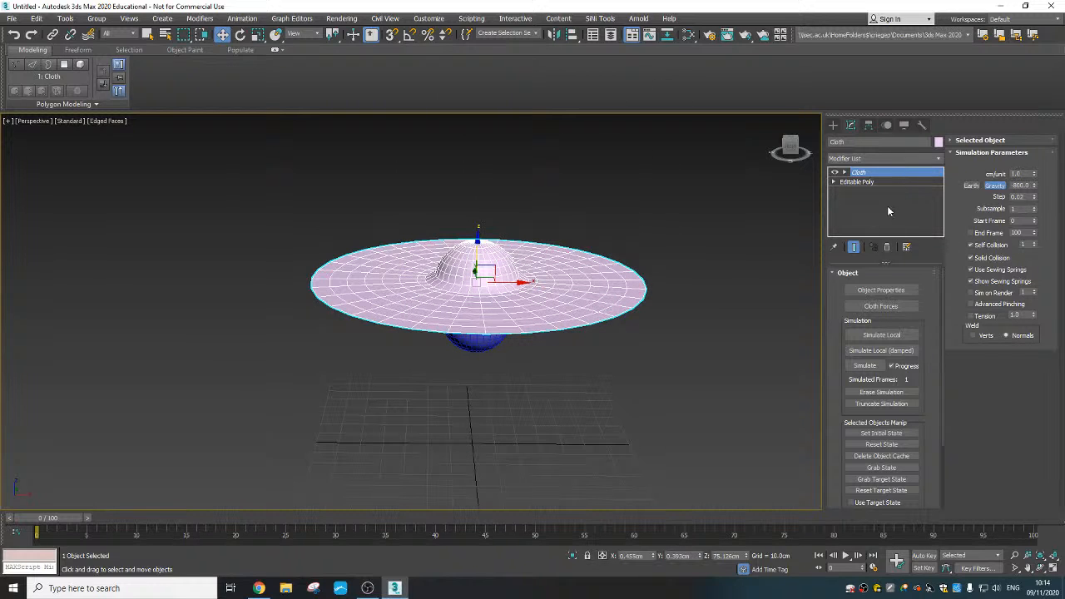
- Simulate the cloth locally until it drapes over the Stick, stop it and set the draped shape as initial state
left_click(877, 335)
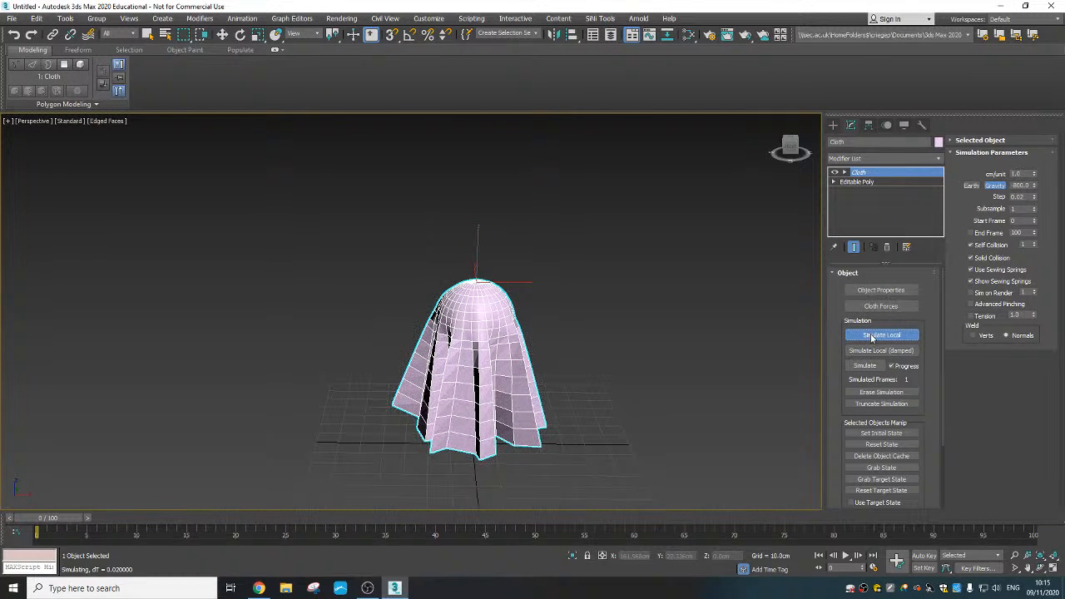
left_click(872, 335)
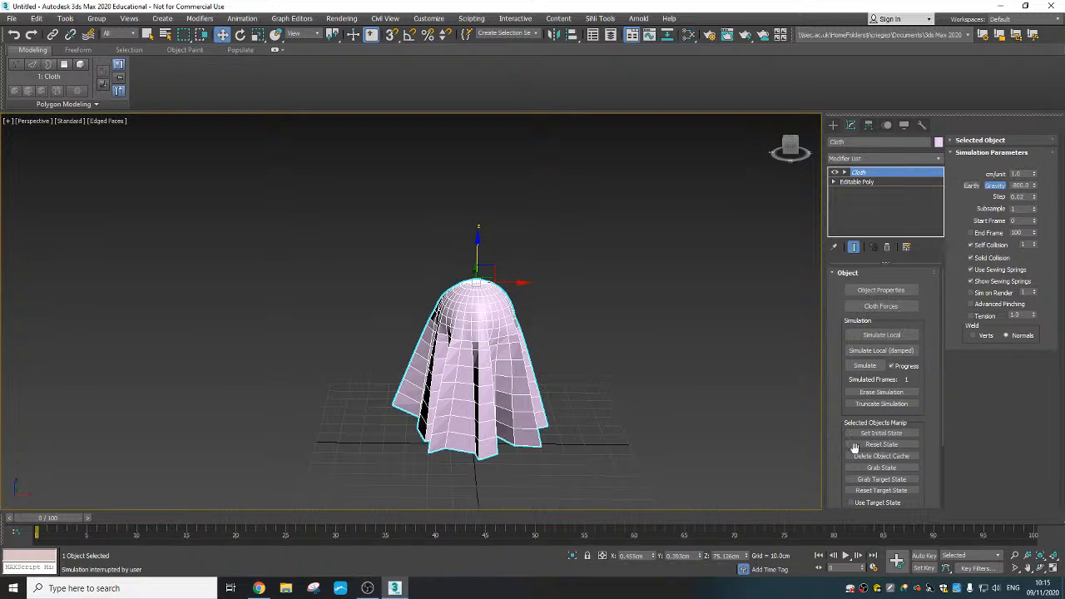
left_click(860, 434)
middle_click_drag(540, 413, 441, 382, "alt")
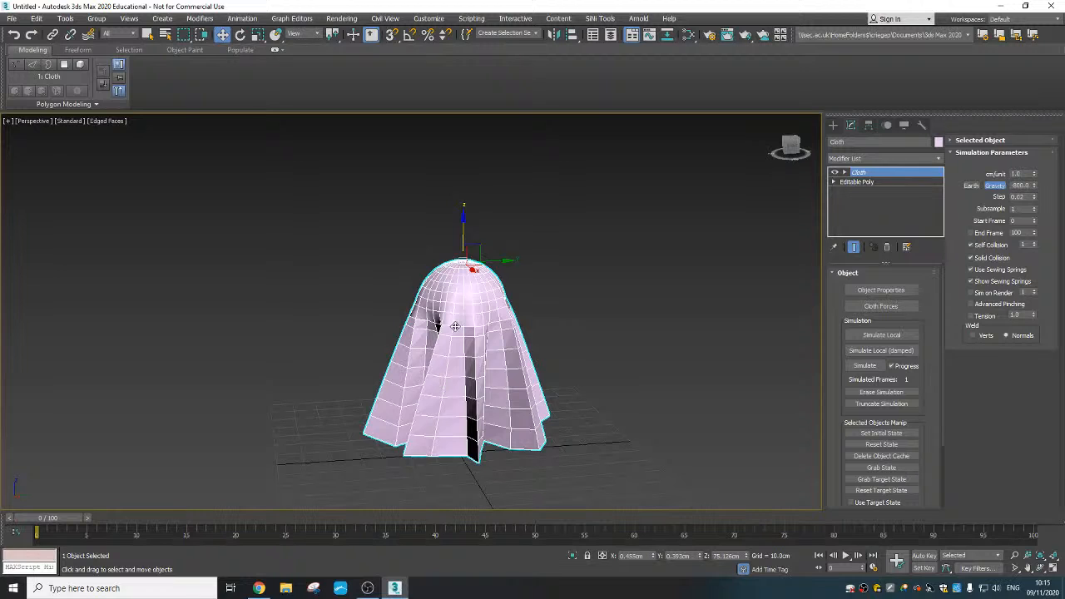
- Switch the Cloth modifier to its Group sub-object level and select the vertex at the top centre of the draped cloth
left_click(844, 173)
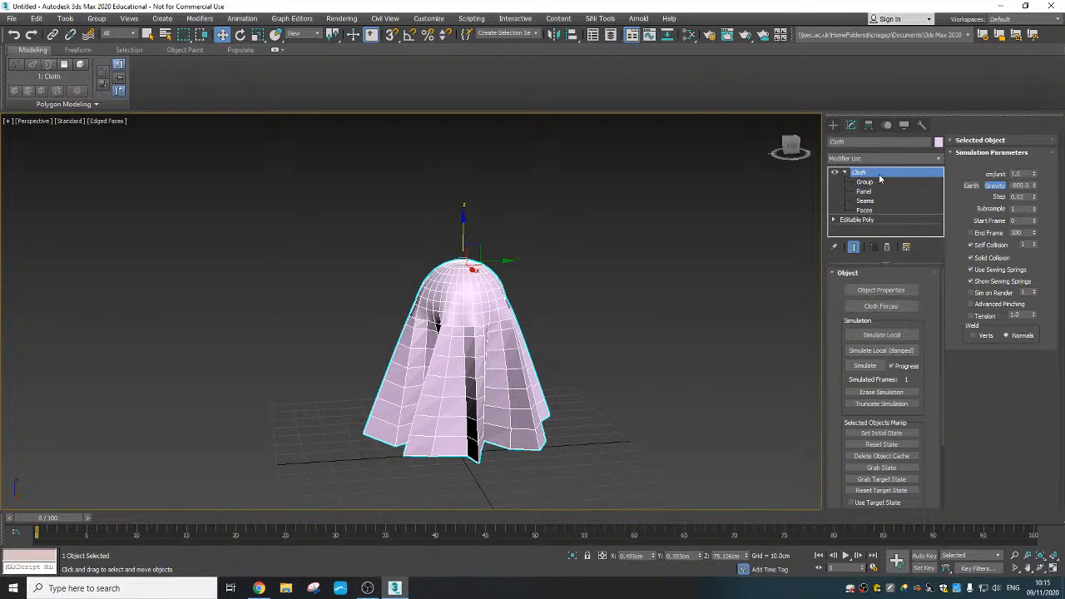
left_click(872, 182)
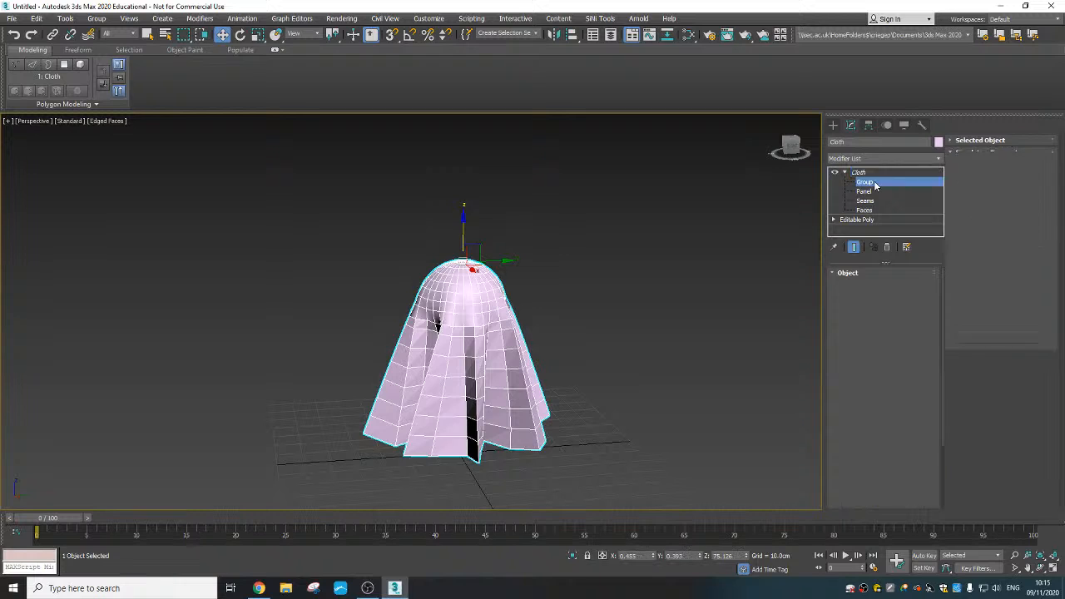
middle_click_drag(600, 382, 574, 365, "alt")
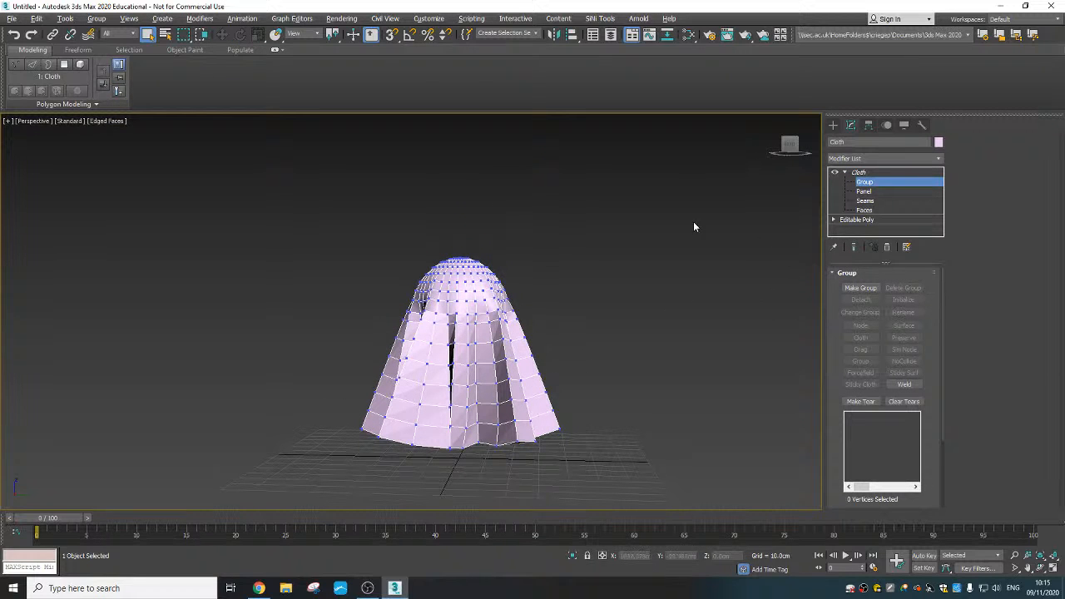
middle_click_drag(476, 226, 494, 356)
key("super")
scroll(496, 357, "up", 2)
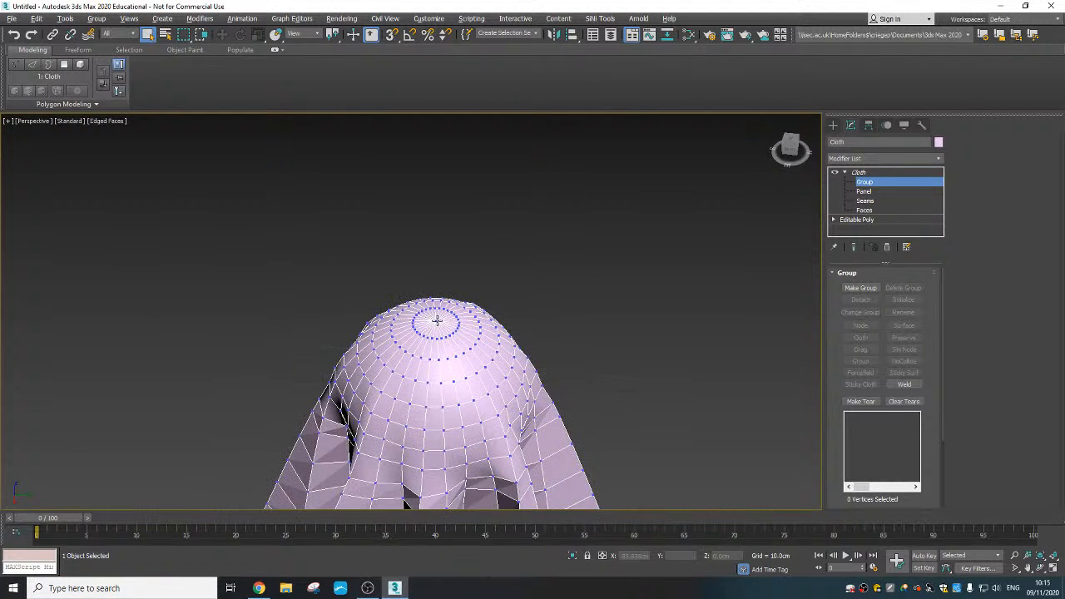
left_click(438, 322)
scroll(567, 411, "down", 3)
middle_click_drag(567, 416, 580, 278)
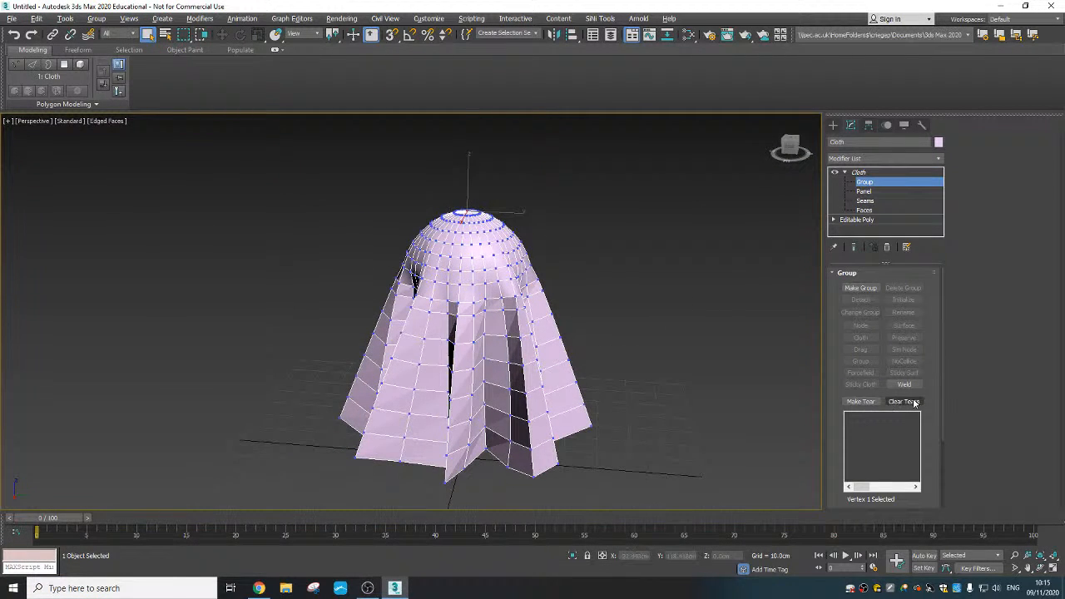
- Grow the vertex selection outward from the top until it covers the rounded cap over the Stick
left_click_drag(931, 433, 927, 280)
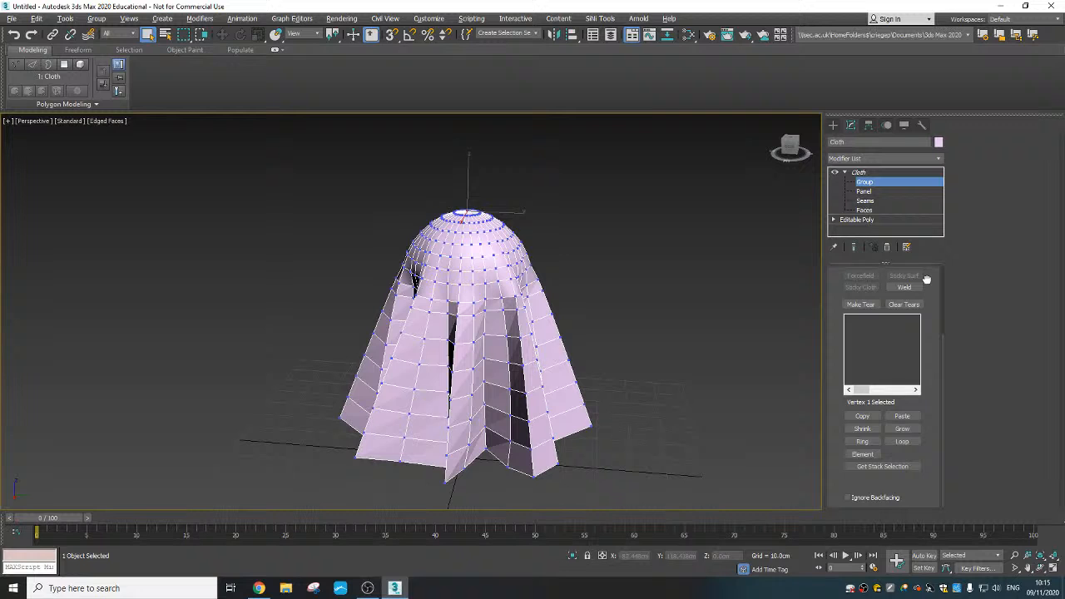
left_click(899, 429)
left_click(898, 430)
left_click(897, 431)
left_click(897, 431)
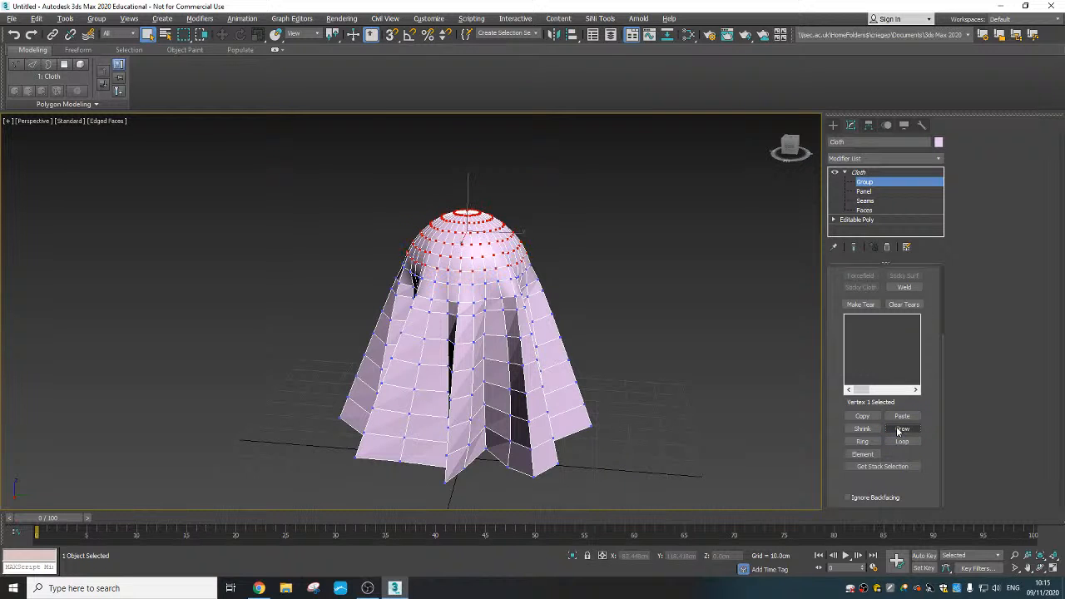
left_click(897, 430)
middle_click_drag(667, 396, 604, 326, "alt")
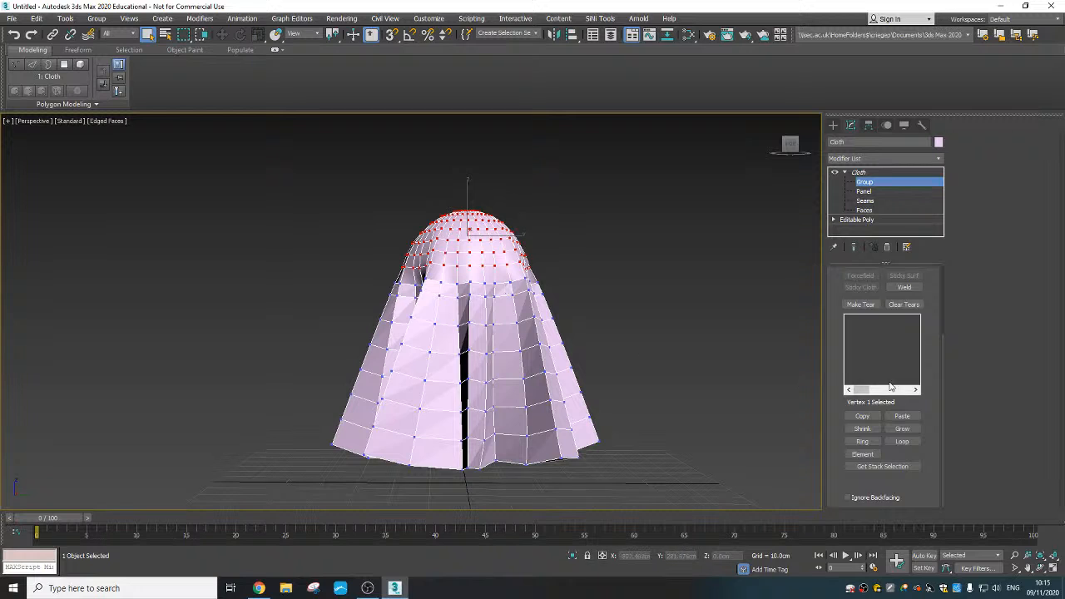
- Make a vertex group named Sticky from the selected cap vertices
scroll(836, 338, "up", 3)
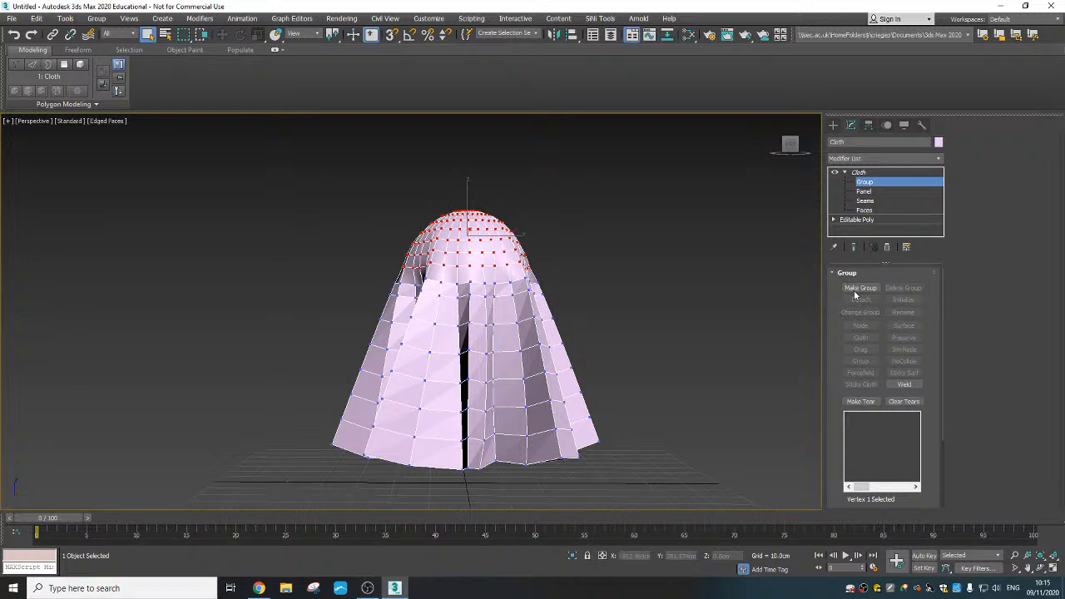
left_click(857, 287)
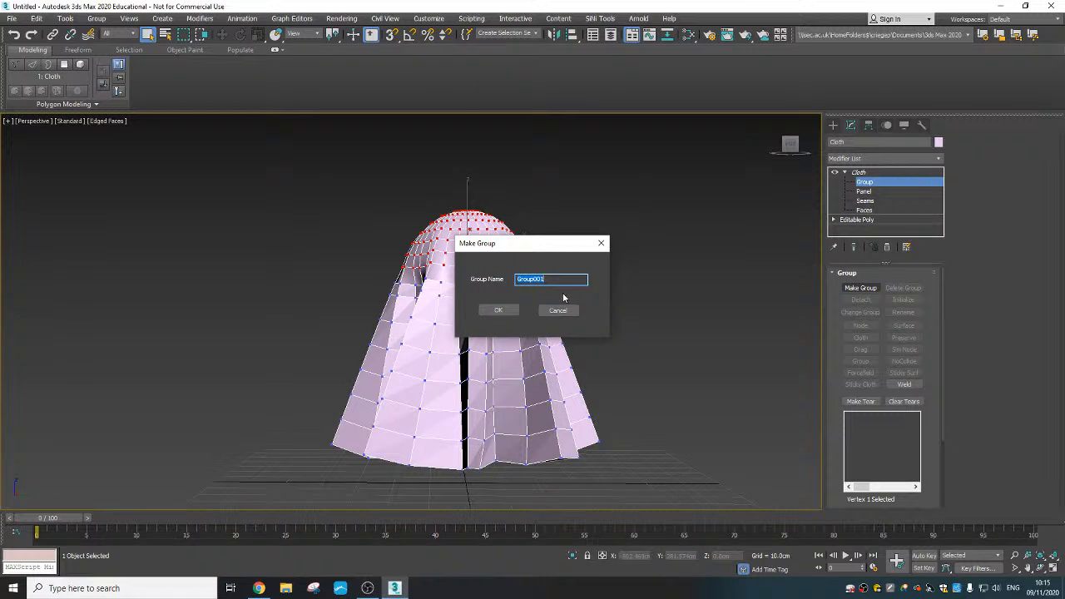
type("Sticky")
key("Return")
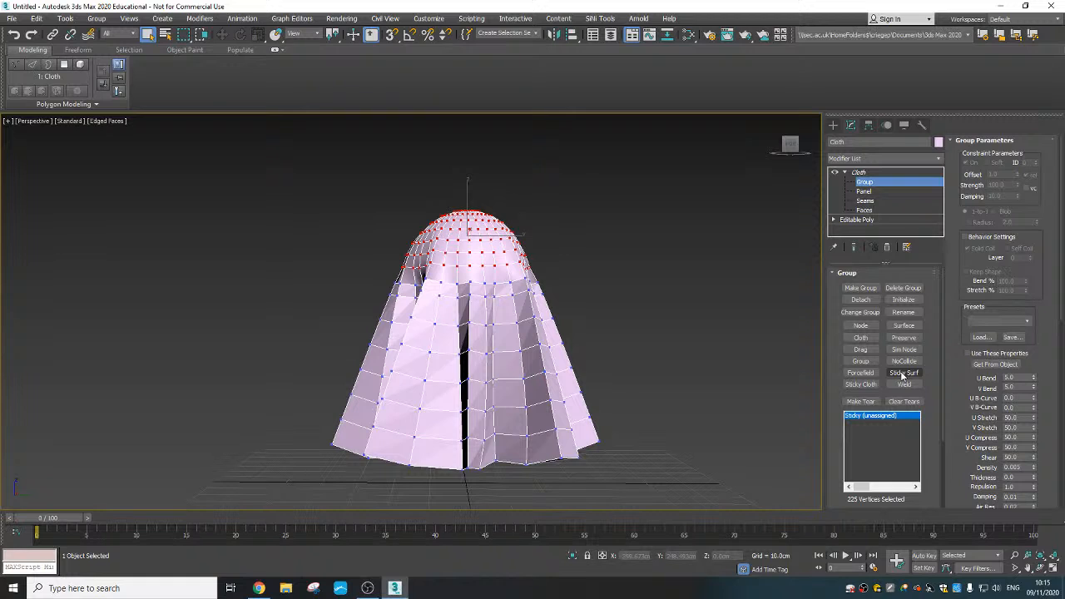
- Constrain the Sticky group to the Stick sphere with Sticky Surf and check the assignment in the group list
left_click(903, 375)
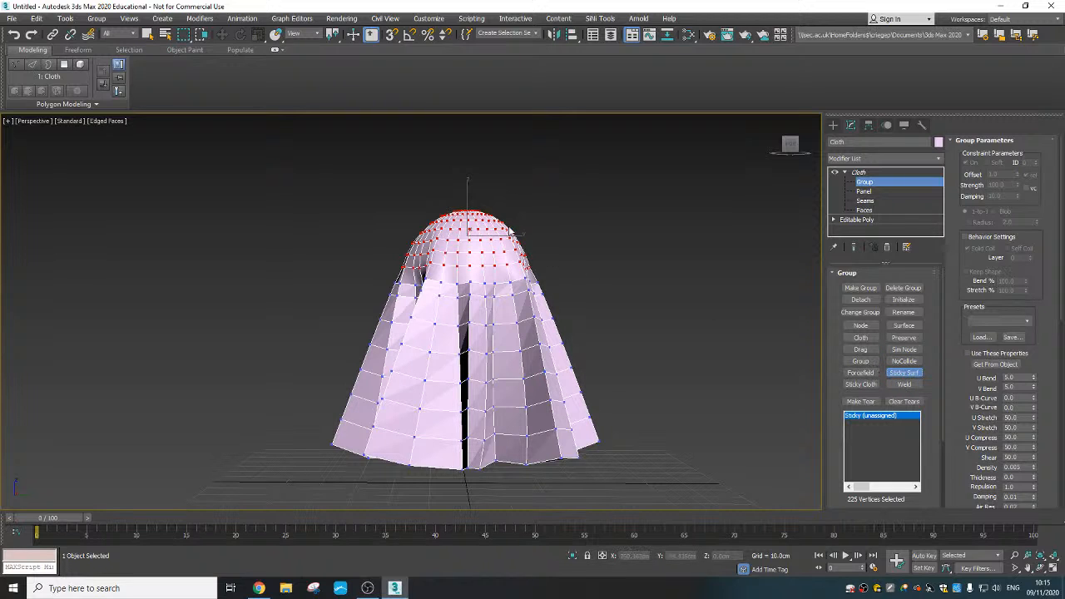
left_click(440, 258)
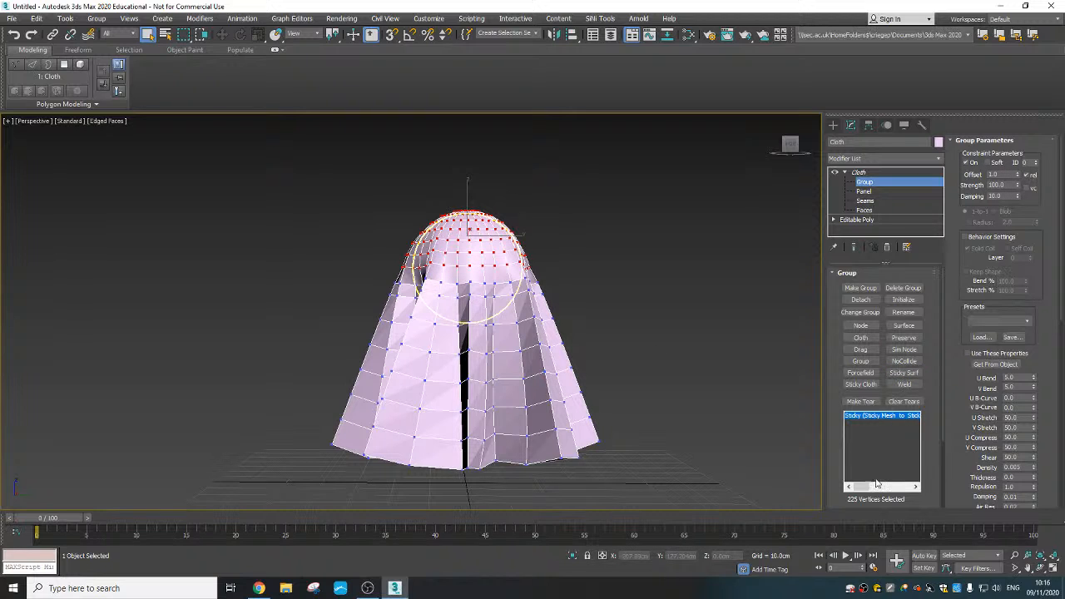
left_click_drag(870, 488, 881, 488)
middle_click_drag(482, 322, 500, 343, "alt")
scroll(509, 313, "down", 3)
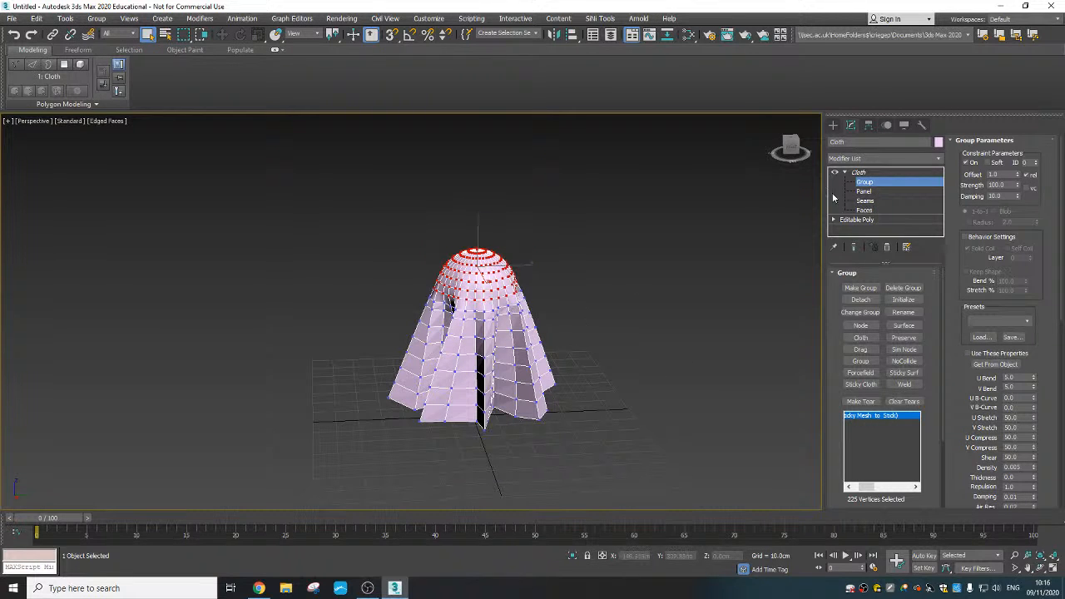
- Return to the Cloth modifier's top level and run the full simulation over the animation's 100 frames
left_click(860, 172)
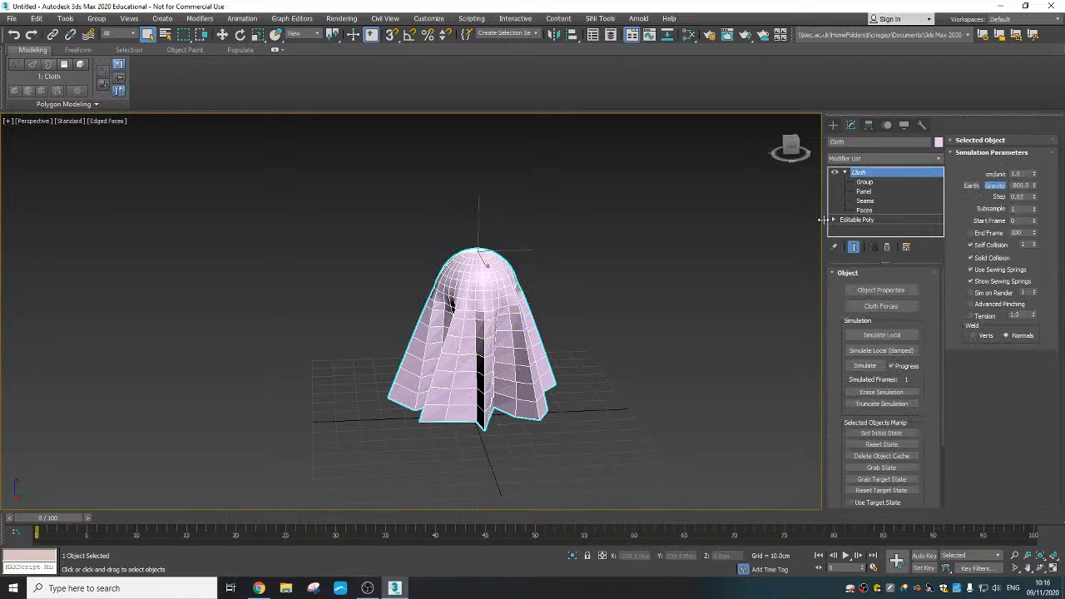
scroll(527, 399, "down", 3)
middle_click_drag(527, 399, 529, 357)
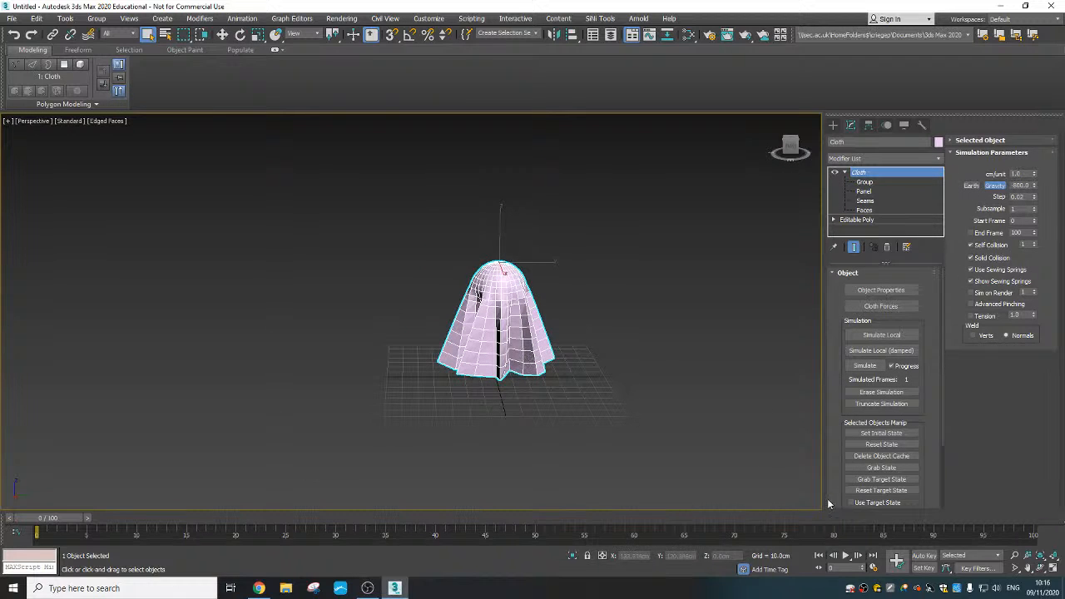
left_click(862, 366)
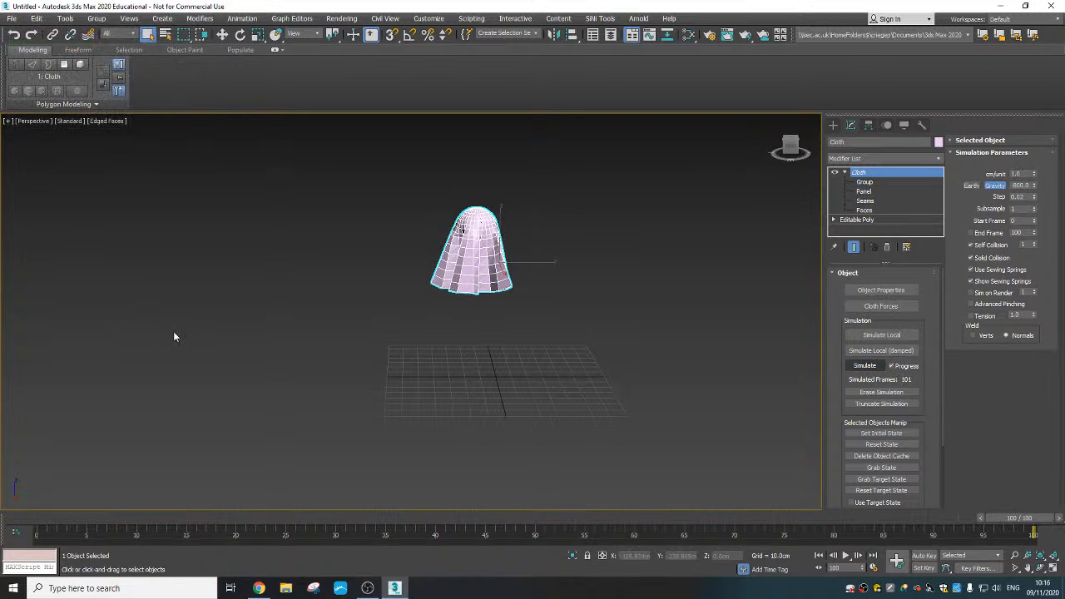
- Play back the simulated cloth from the start and scrub the timeline to frame 30 to review its motion
middle_click_drag(232, 363, 400, 360, "alt")
middle_click_drag(562, 294, 364, 332)
scroll(541, 314, "up", 3)
left_click_drag(209, 518, 29, 524)
left_click(845, 555)
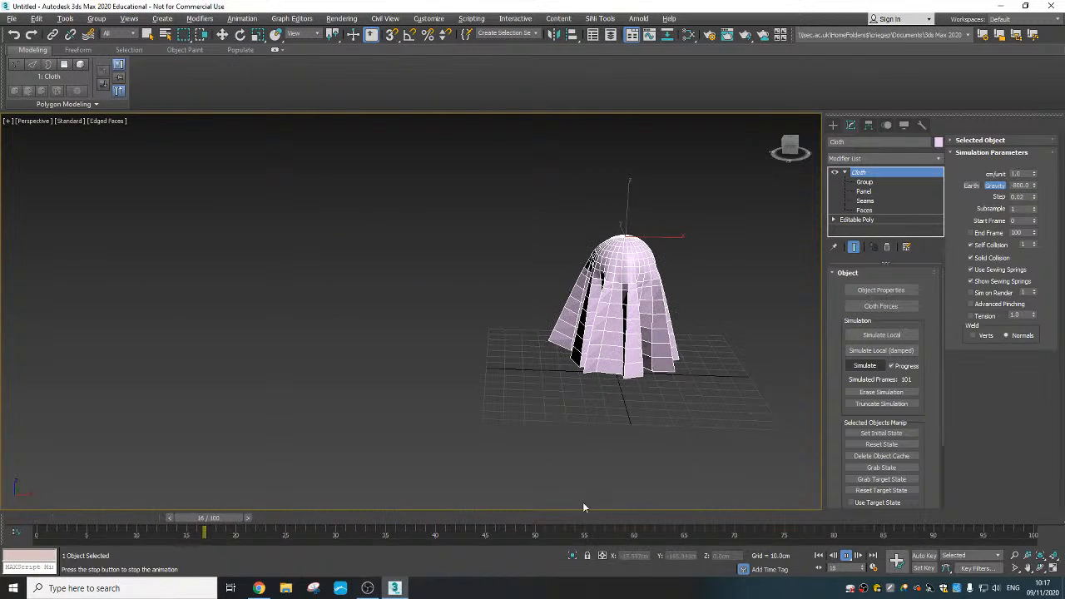
left_click(698, 520)
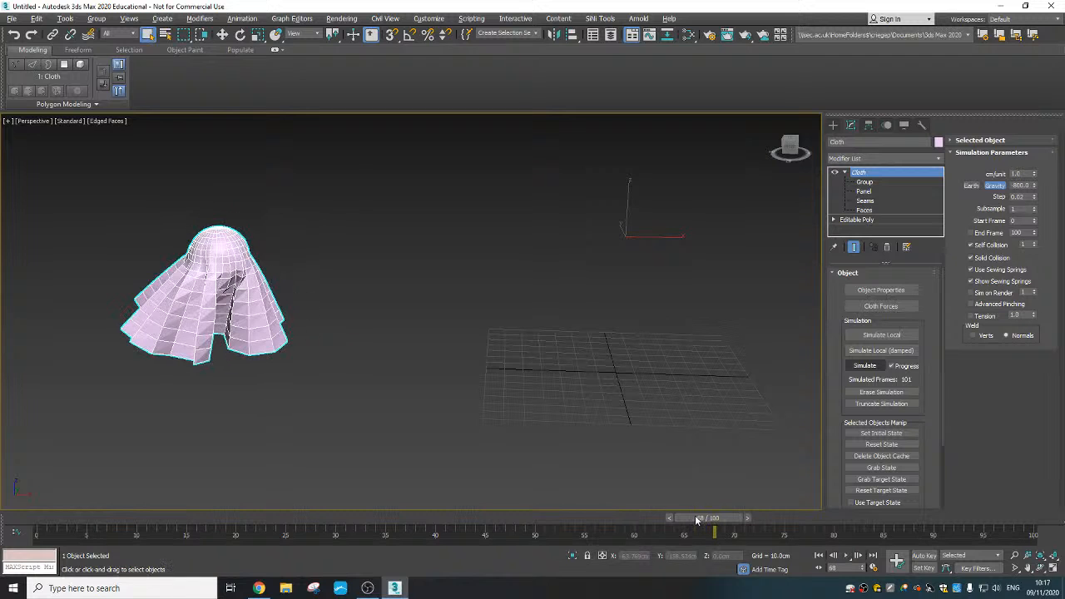
left_click_drag(708, 522, 335, 520)
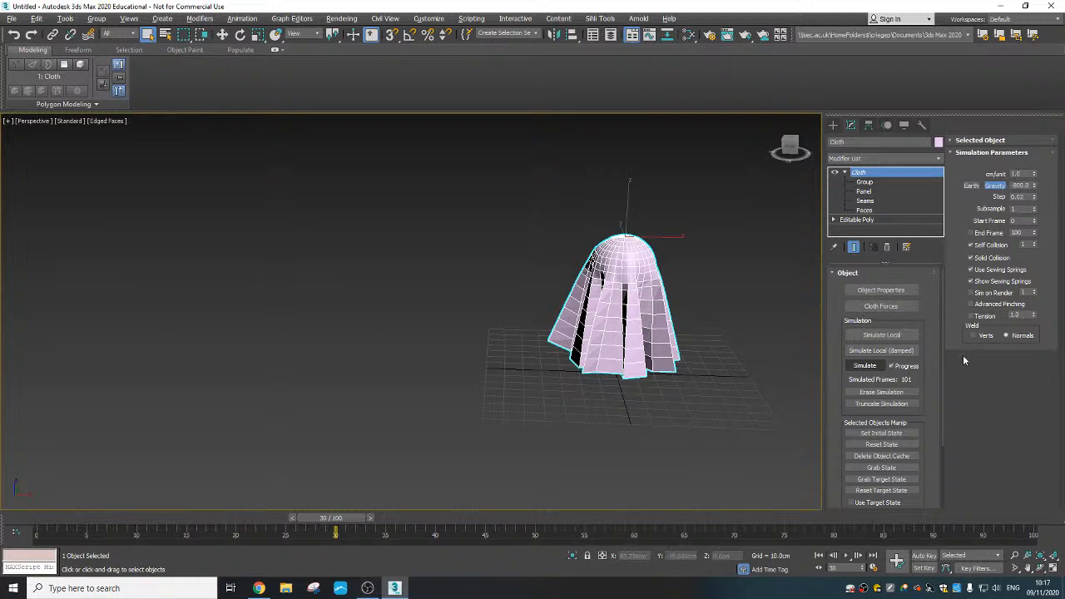
- Create keys from the cloth simulation to bake it into an animated editable mesh
left_click_drag(936, 422, 941, 333)
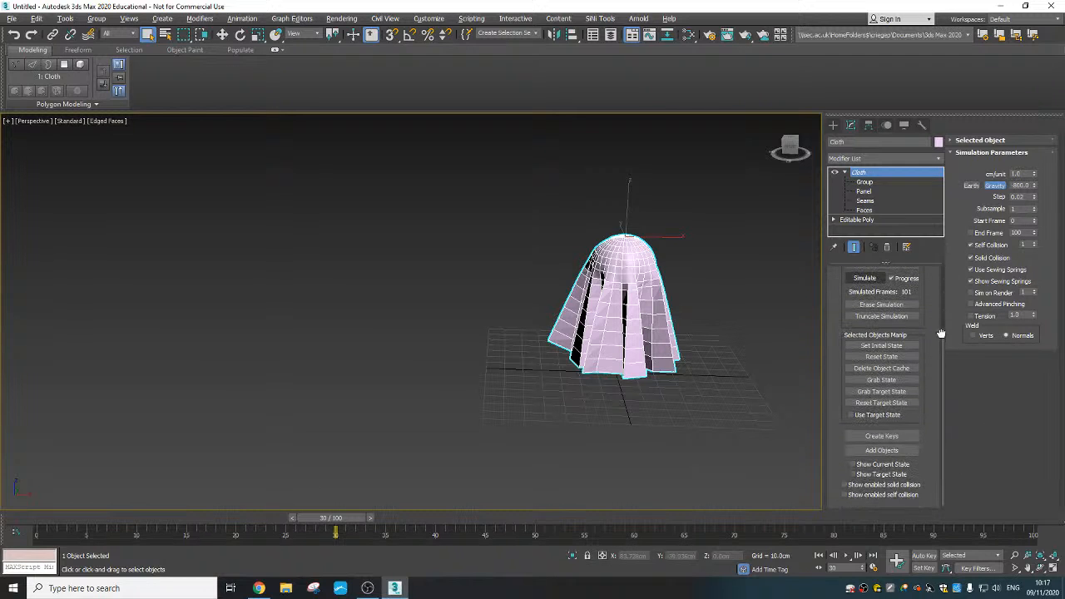
left_click(873, 438)
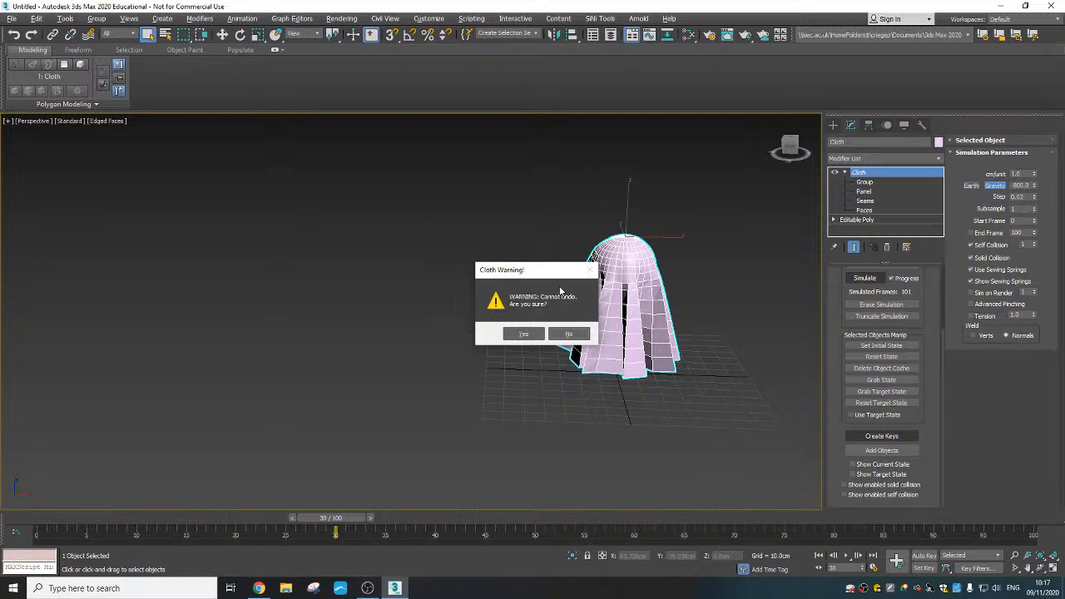
left_click(523, 335)
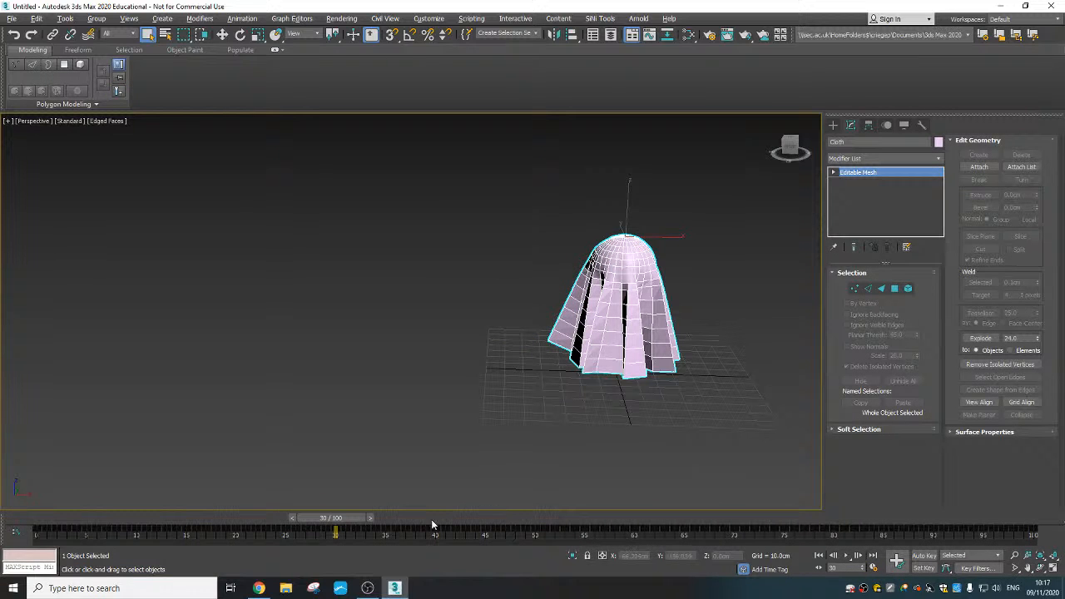
- Check the baked cloth at frame 51, including the sphere underneath, and return the timeline to frame 18
left_click_drag(354, 522, 553, 497)
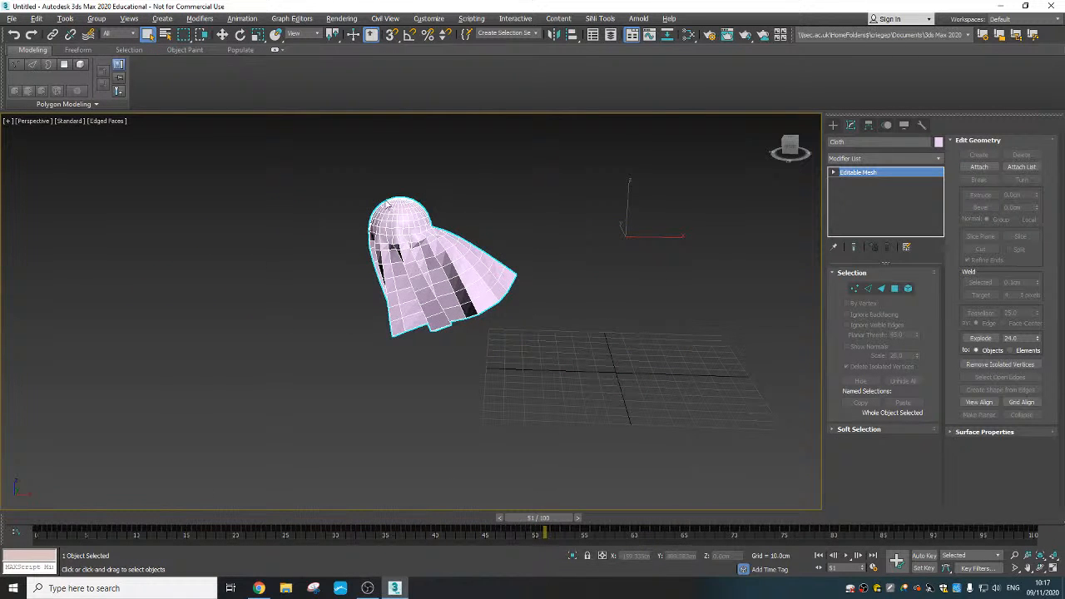
middle_click_drag(525, 310, 496, 336, "alt")
left_click(496, 333)
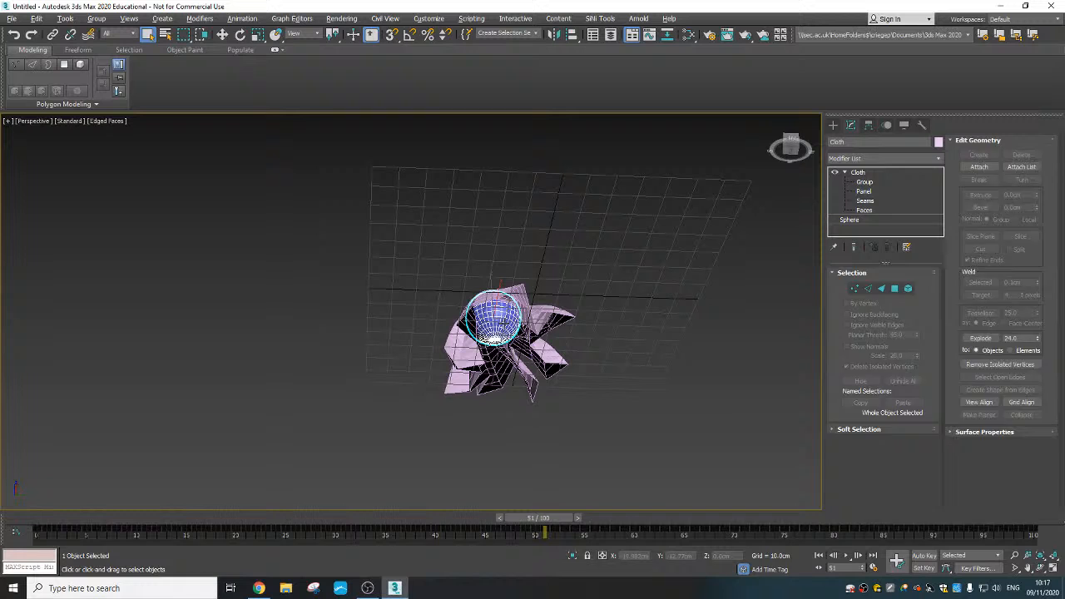
left_click(641, 344)
middle_click_drag(597, 335, 482, 432, "alt")
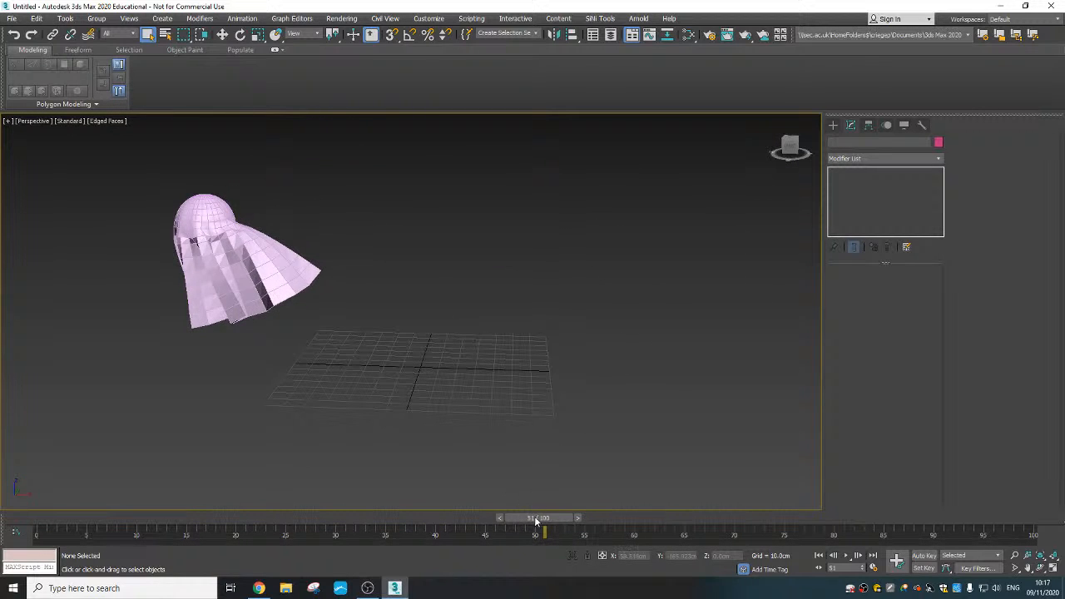
left_click_drag(536, 521, 215, 517)
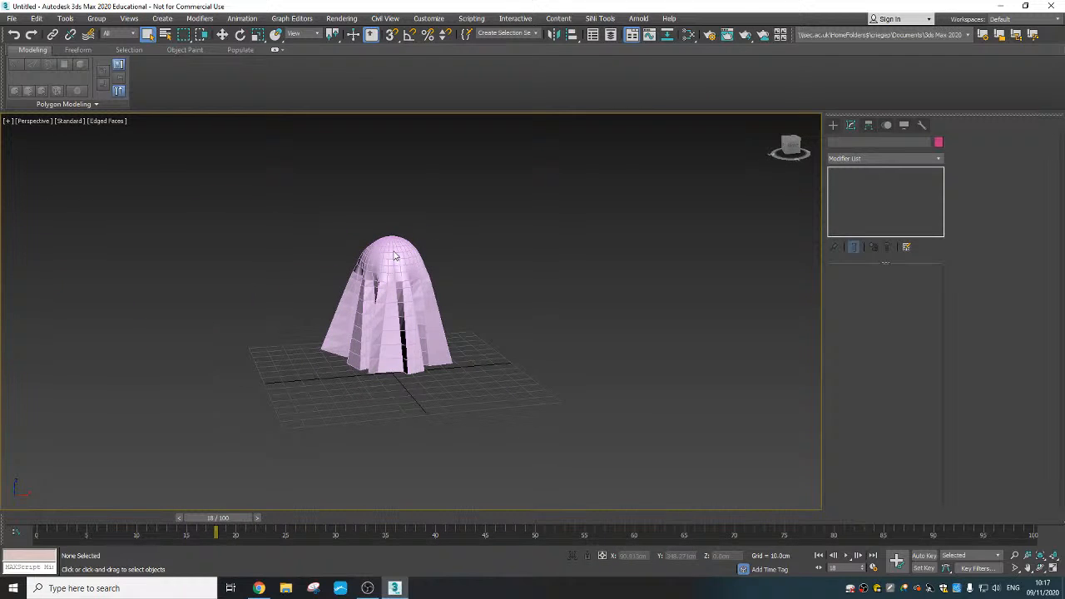
- Turn off the edged-faces display in the Perspective viewport and select the cloth with the Move tool active
key("F4")
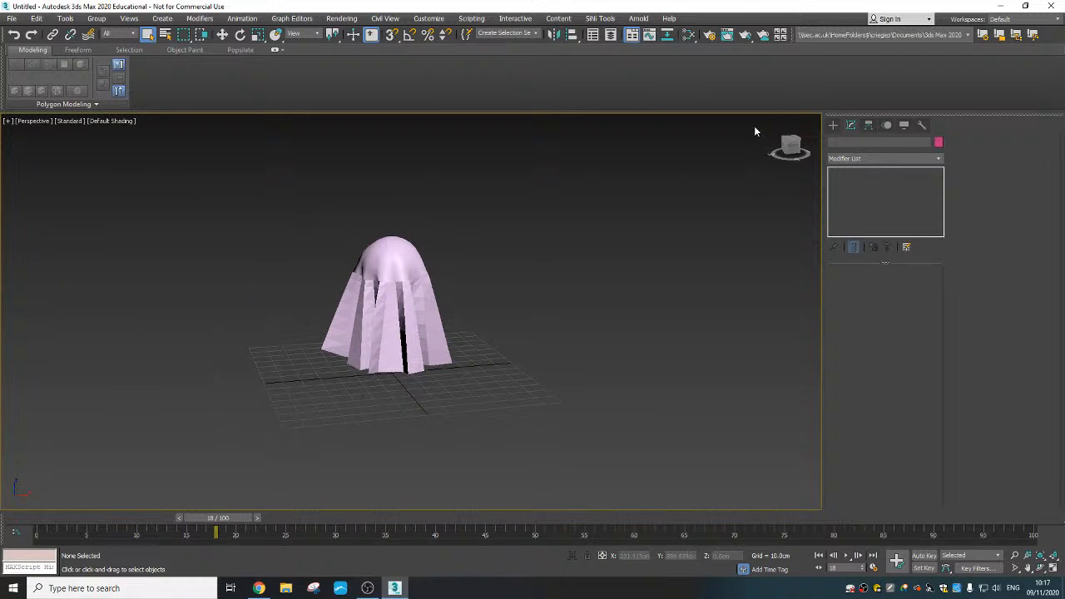
left_click(833, 125)
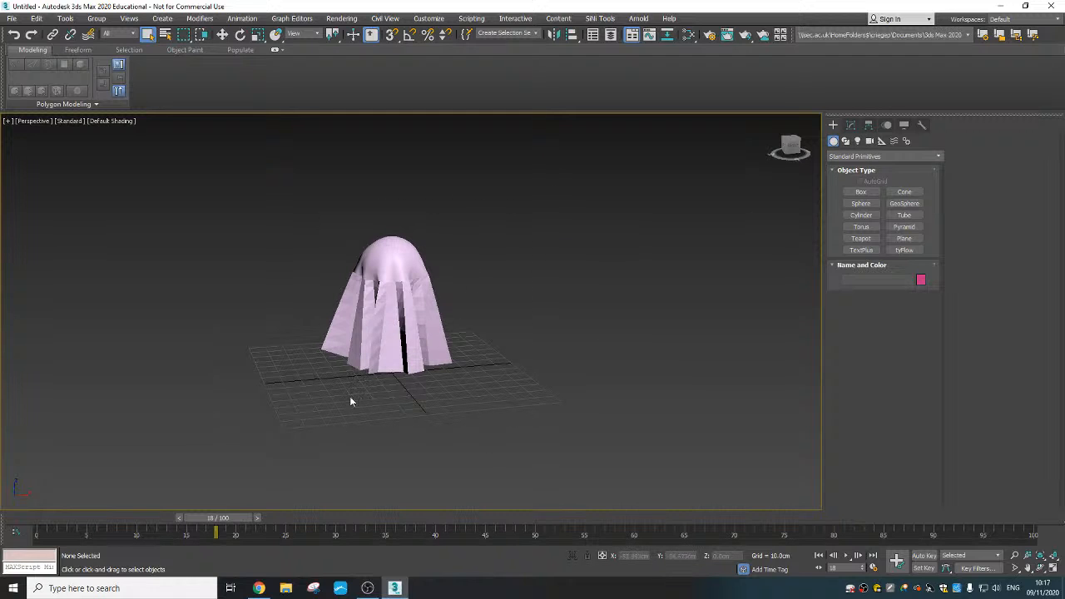
right_click(363, 303)
left_click(408, 311)
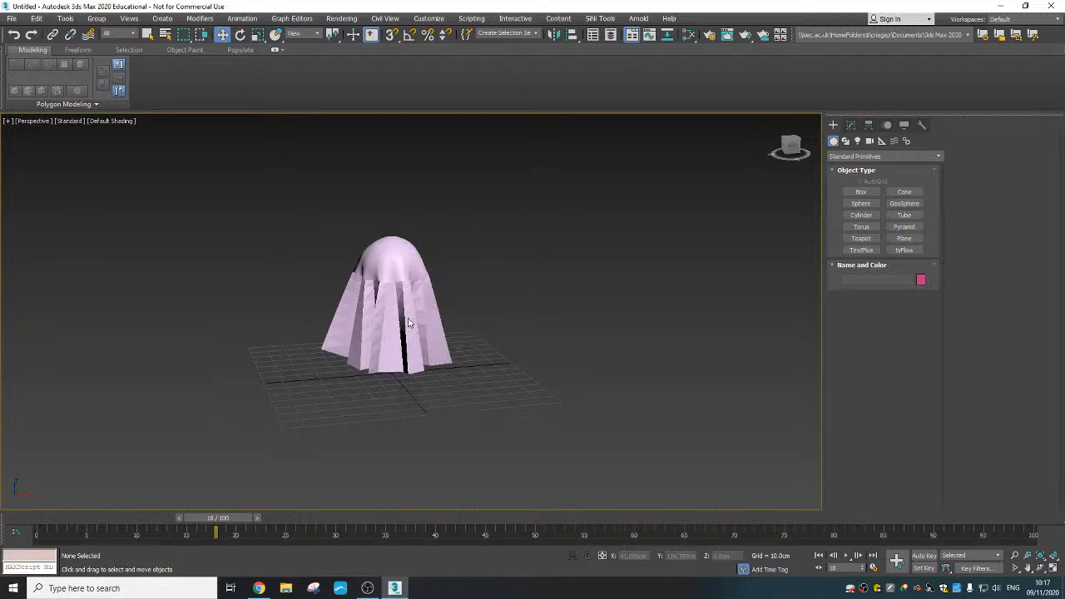
scroll(415, 366, "down", 5)
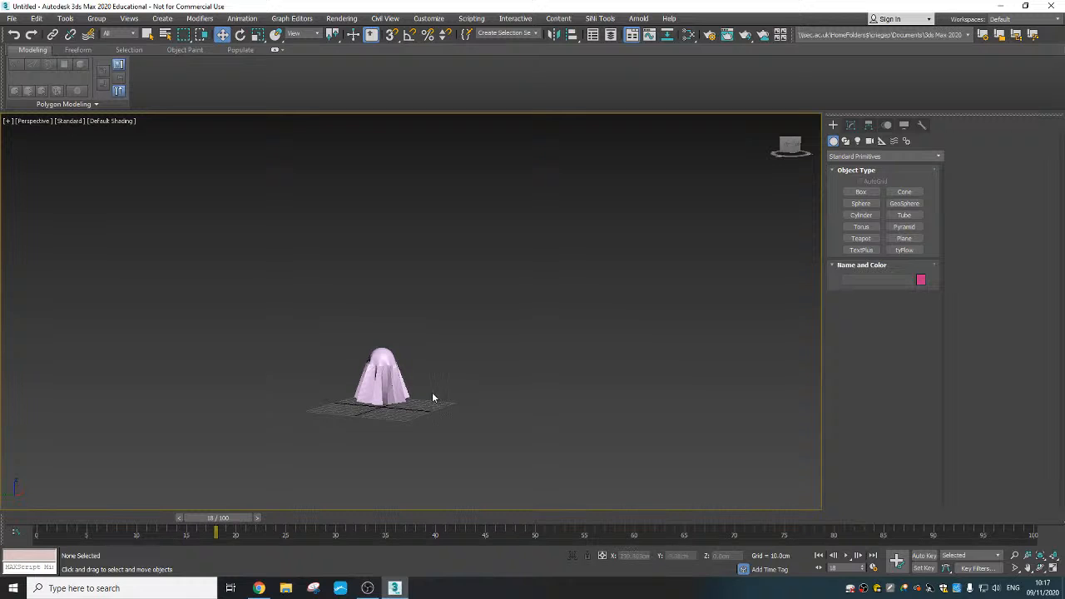
right_click(431, 391)
left_click(464, 320)
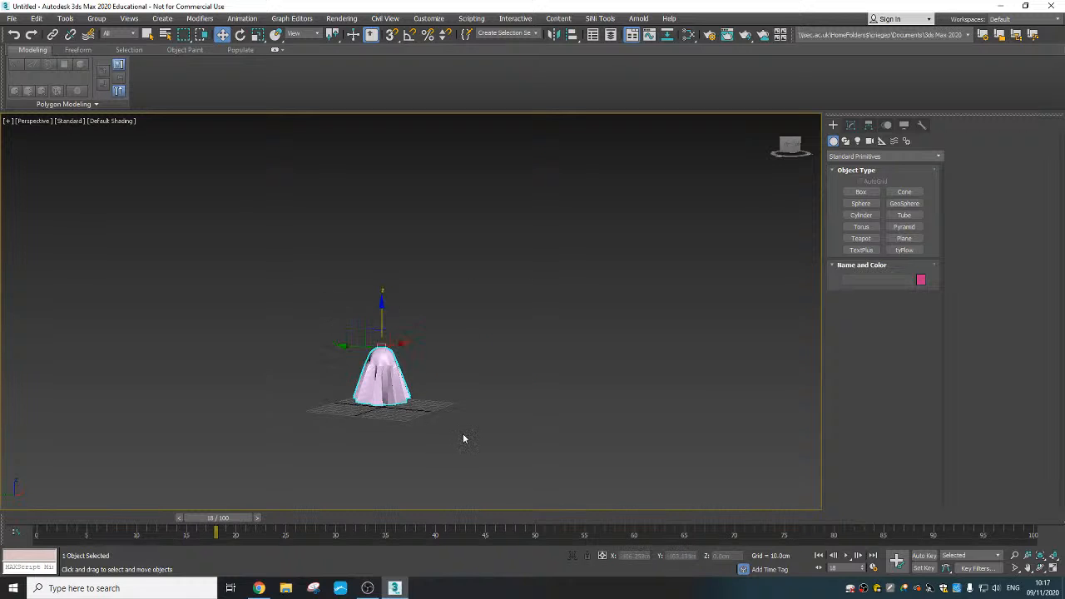
middle_click_drag(474, 411, 414, 402, "alt")
scroll(413, 403, "up", 3)
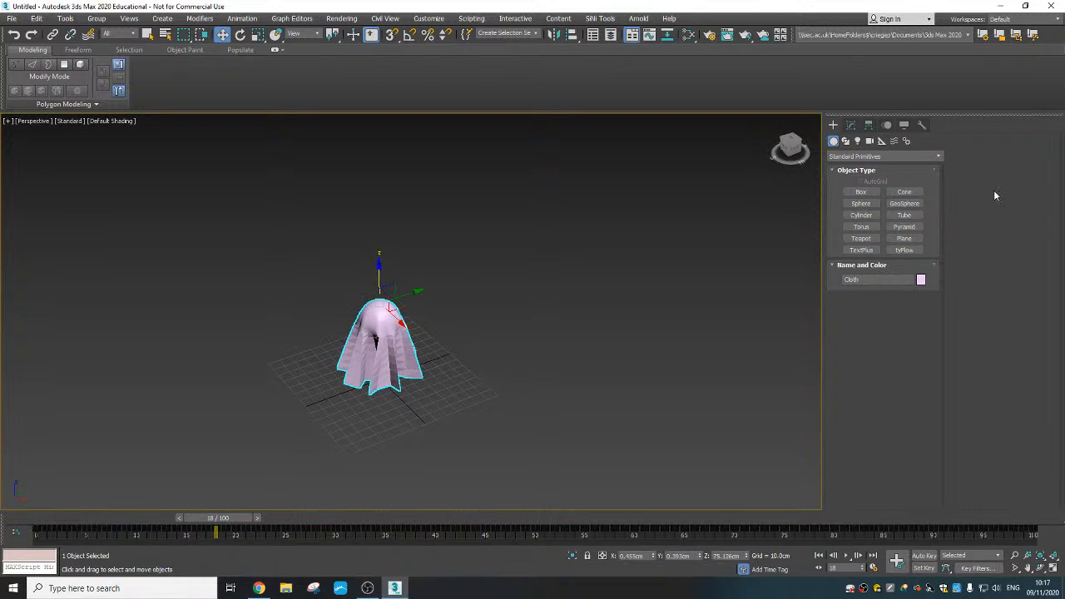
- Add a Smooth modifier on top of the cloth's editable mesh
left_click(850, 125)
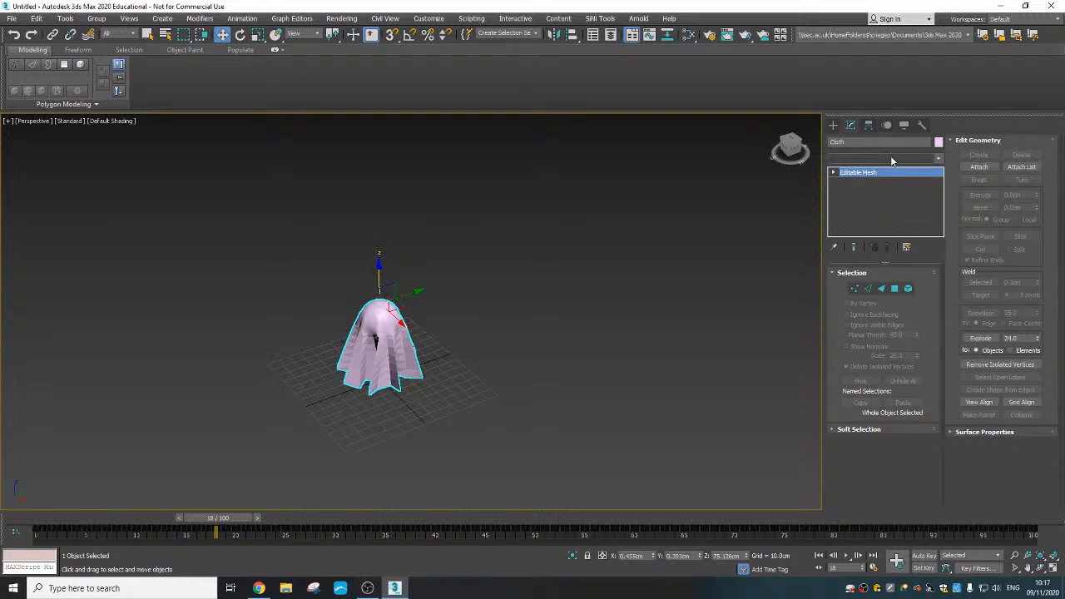
left_click(891, 160)
scroll(894, 475, "down", 10)
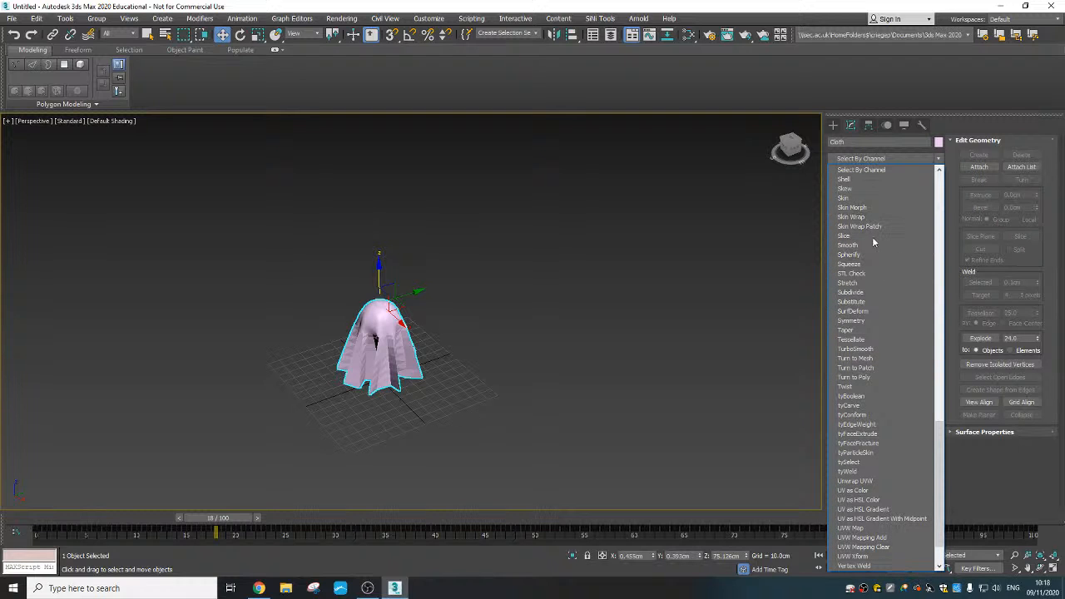
scroll(872, 253, "up", 1)
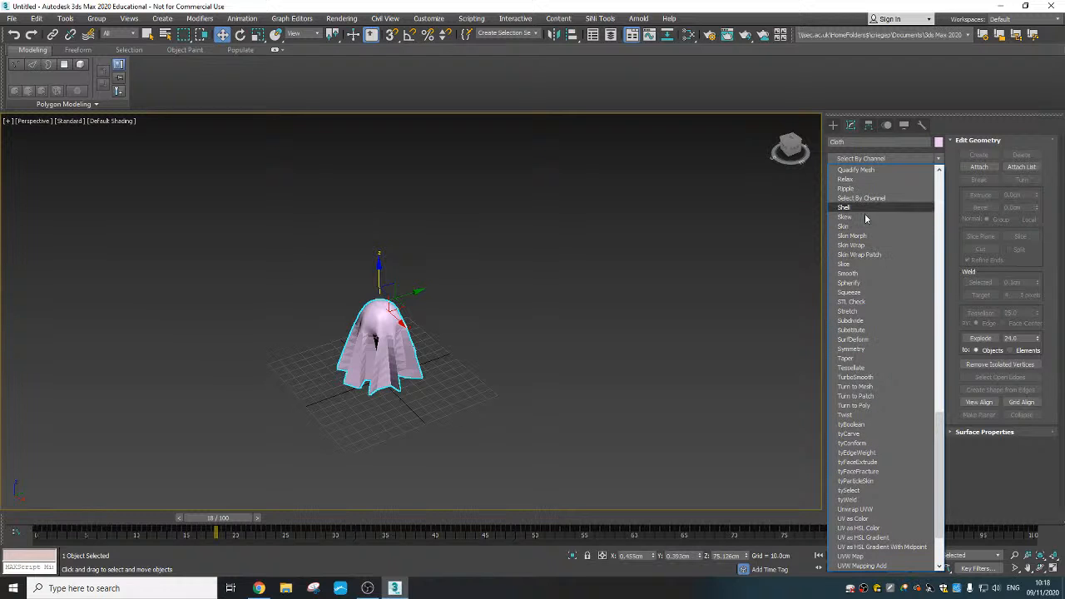
left_click(848, 273)
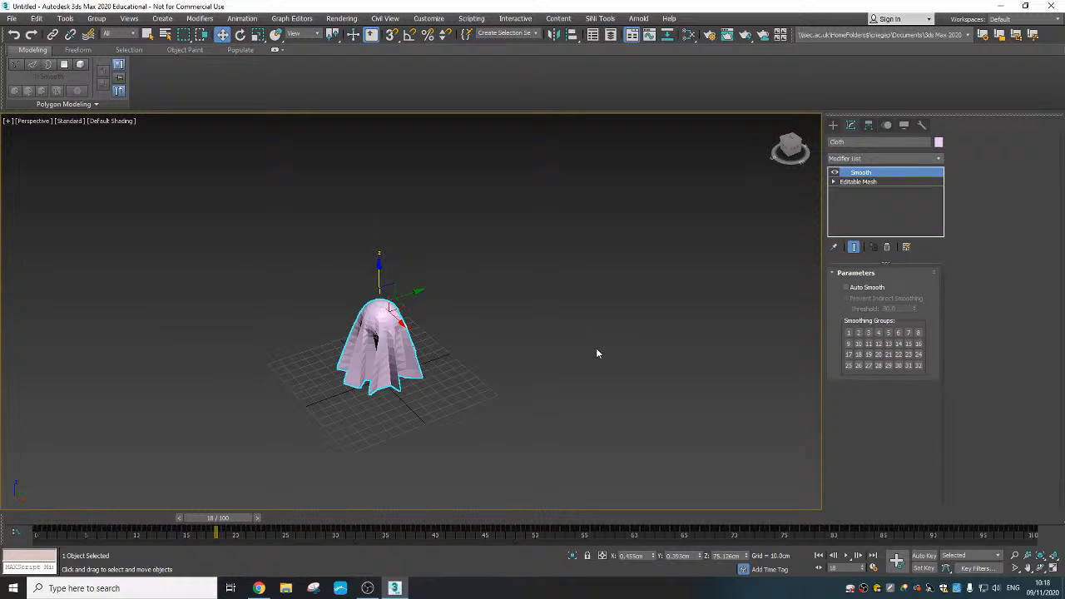
- Assign smoothing group 1 to the cloth and inspect its folds from several angles
left_click(850, 334)
middle_click_drag(456, 399, 518, 374, "alt")
scroll(261, 325, "up", 5)
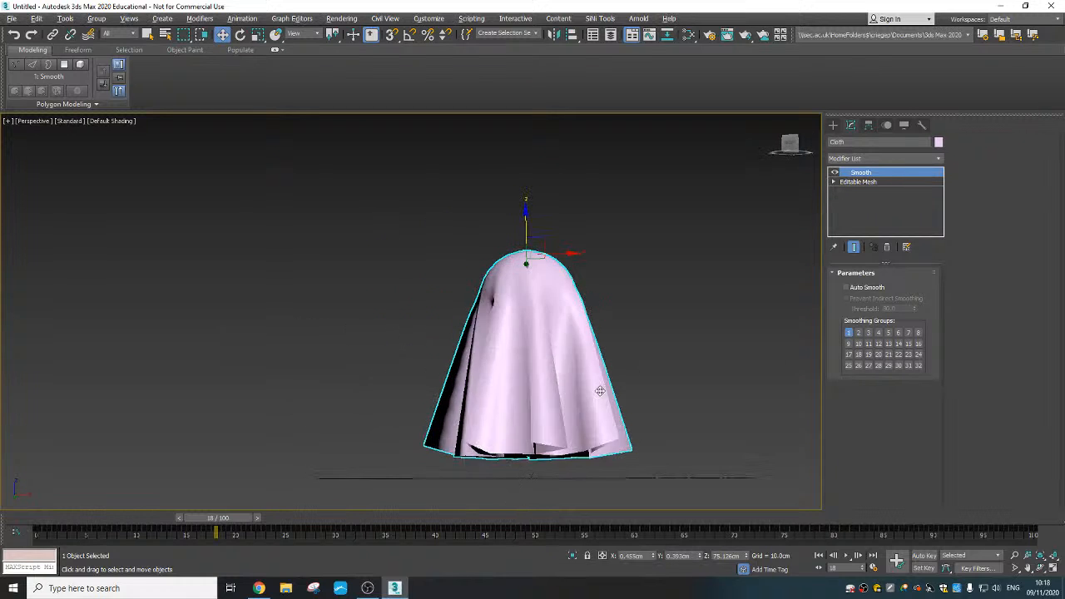
middle_click_drag(600, 391, 553, 412, "alt")
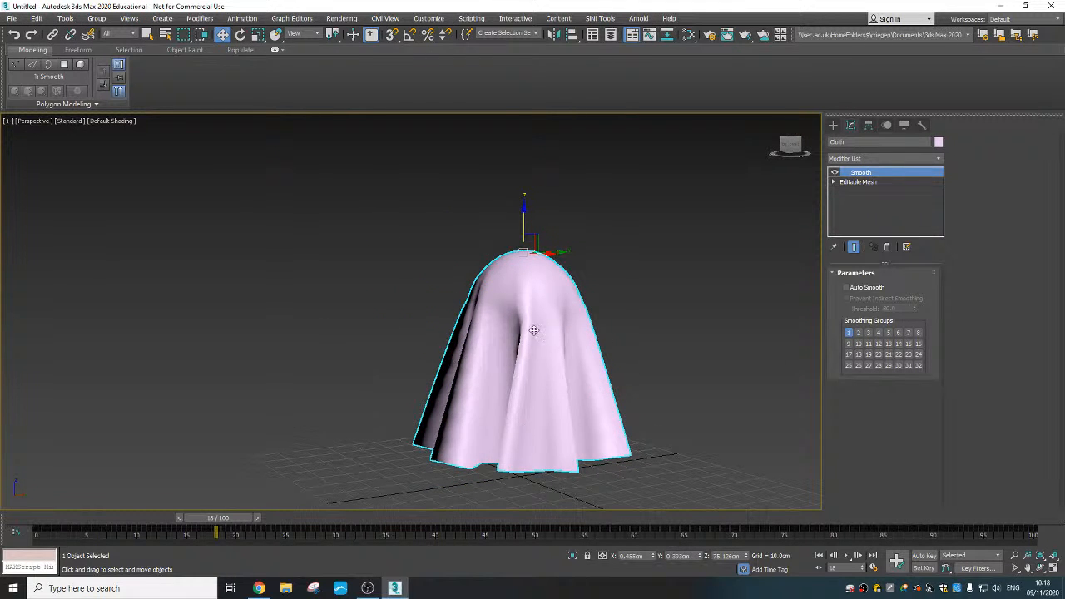
middle_click_drag(534, 331, 470, 426, "alt")
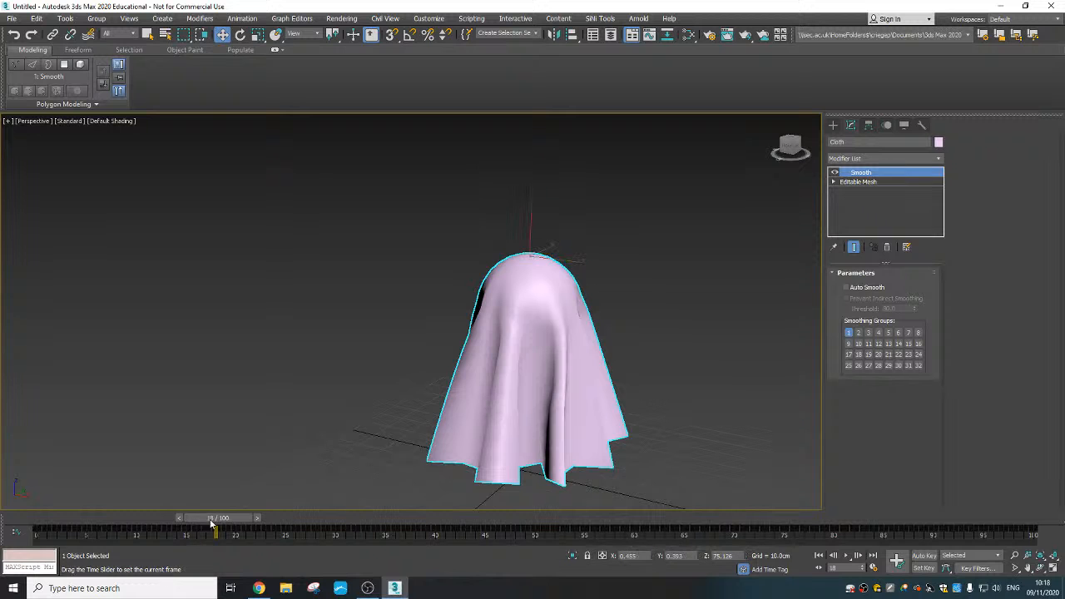
- Scrub the timeline through frame 62 to frame 68 to examine the smoothed cloth in motion
left_click_drag(210, 523, 656, 517)
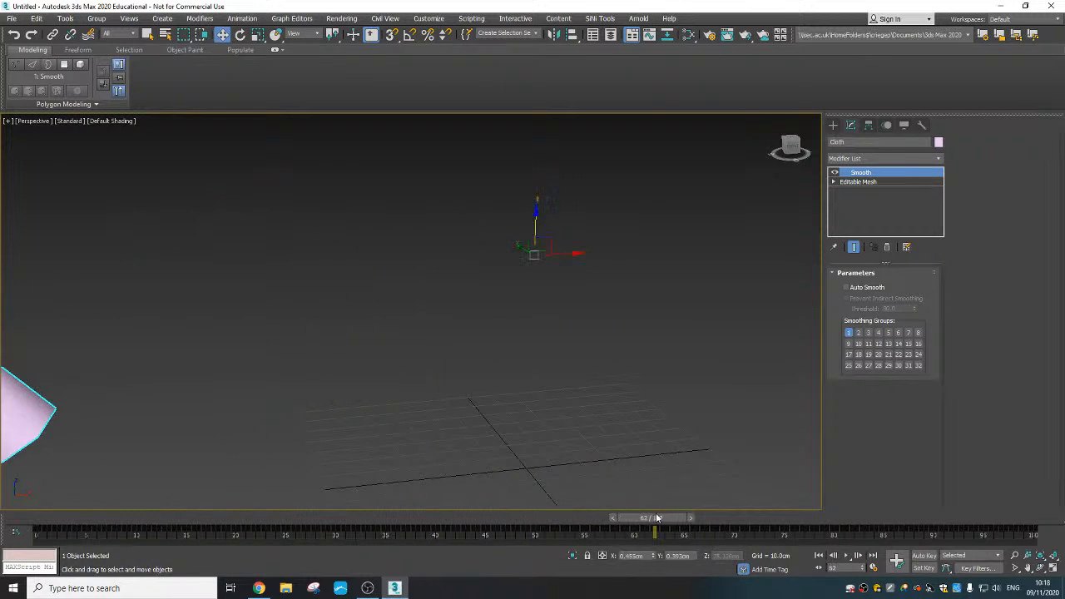
scroll(350, 391, "down", 3)
middle_click_drag(340, 388, 406, 385, "alt")
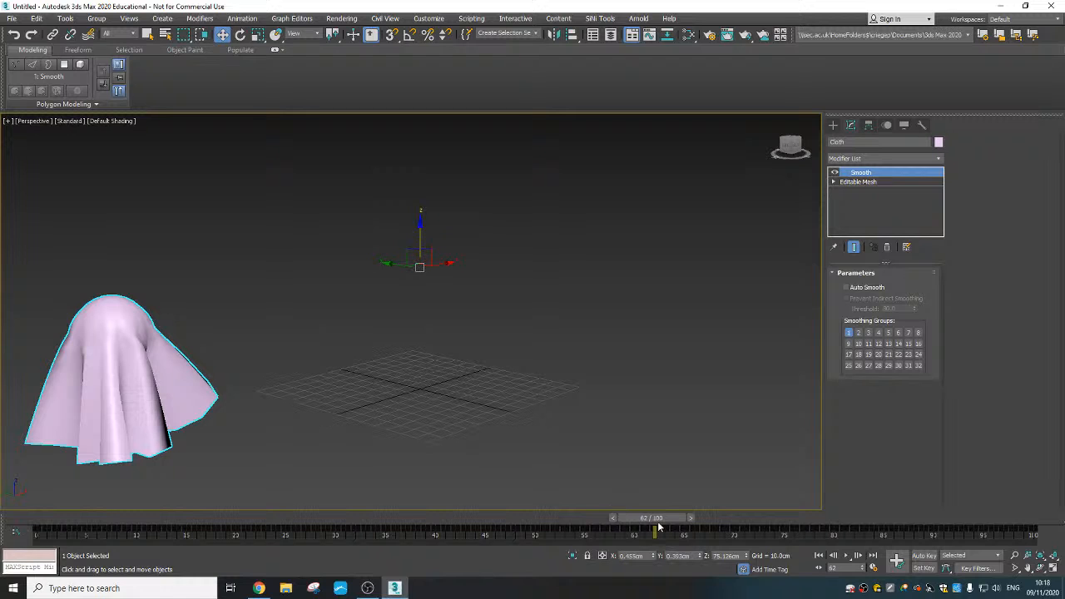
left_click_drag(657, 526, 707, 526)
middle_click_drag(408, 445, 552, 422)
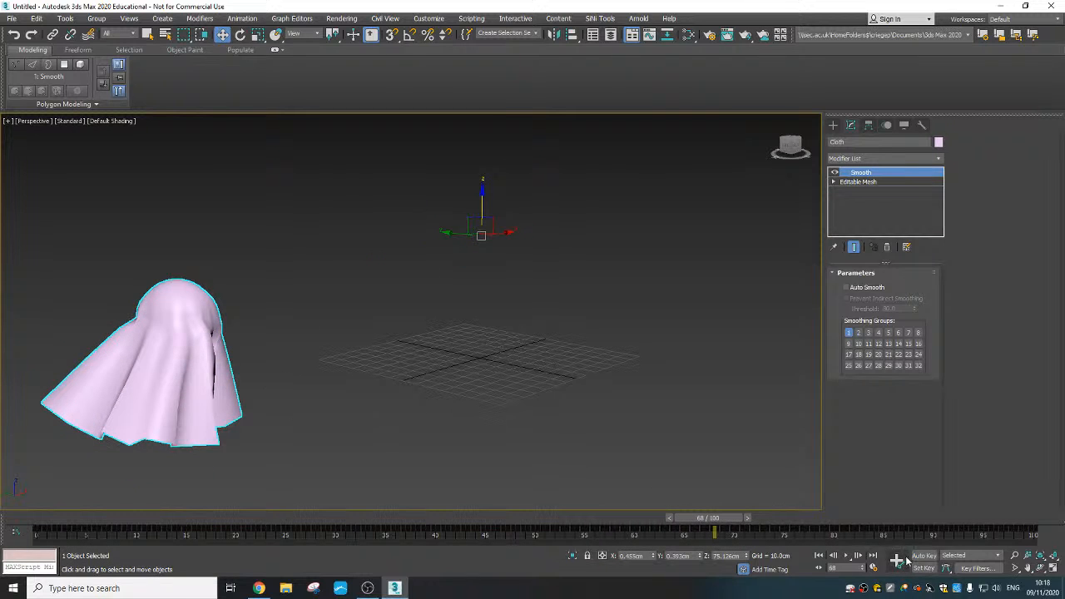
- Play the smoothed cloth animation from the first frame and stop at frame 84
left_click(820, 556)
left_click(846, 556)
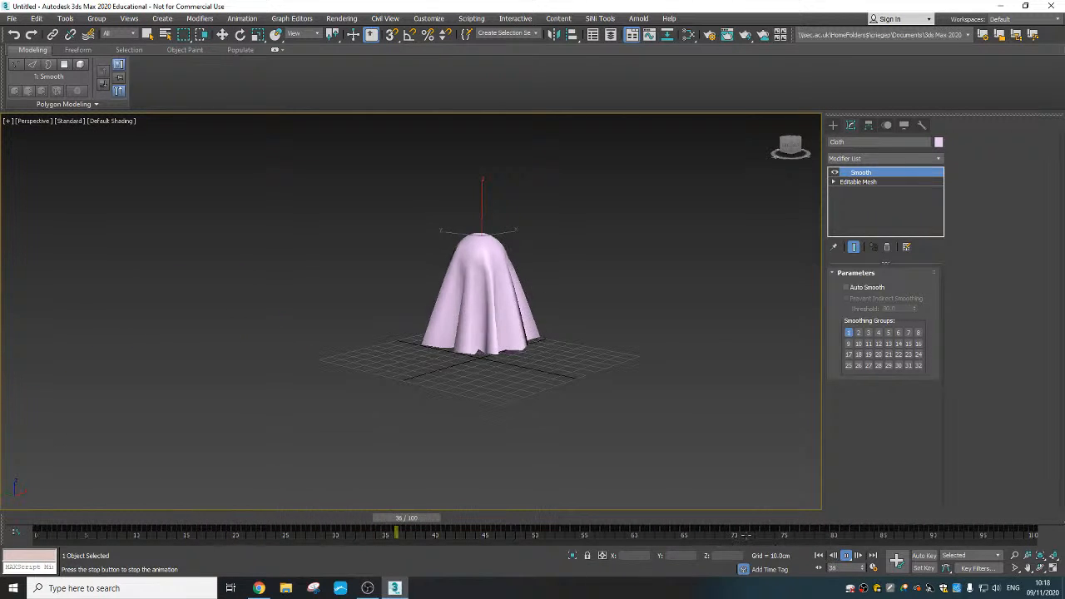
left_click(875, 521)
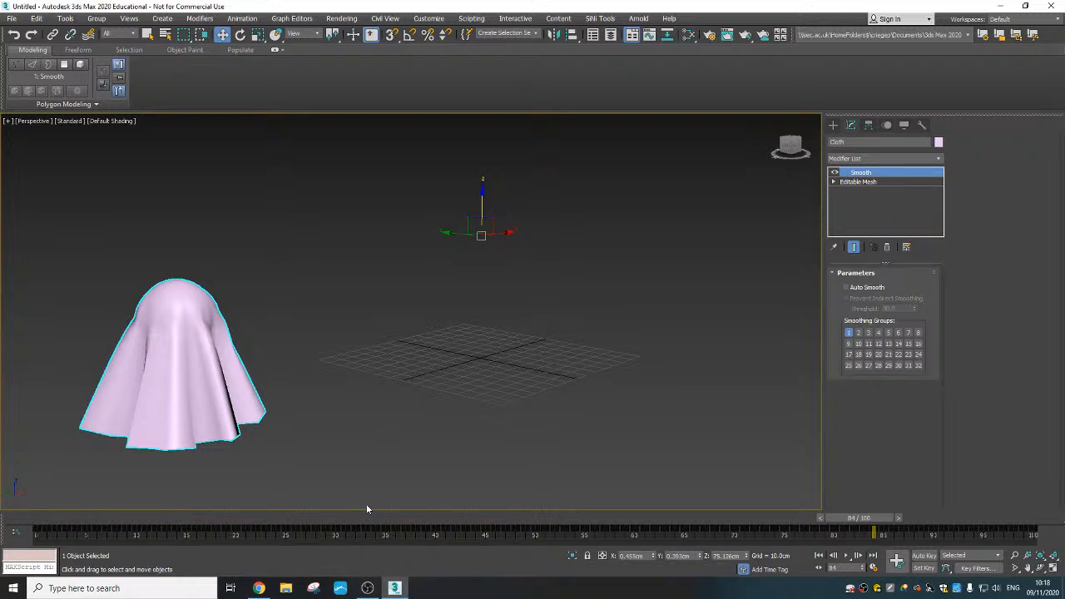
middle_click_drag(383, 425, 487, 327)
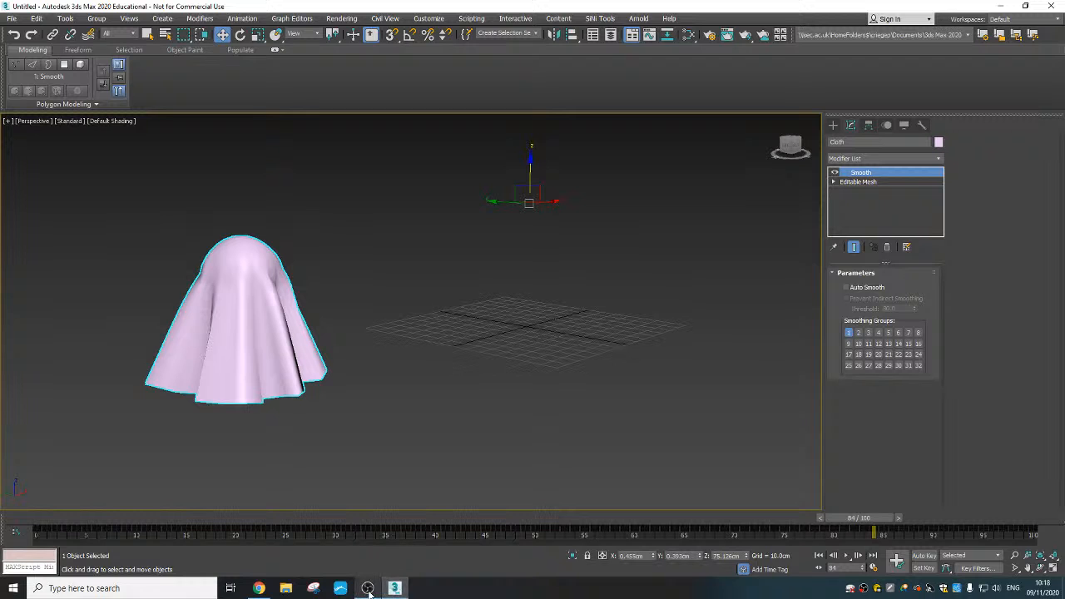
- Switch to YouTube Studio in Chrome and end the live stream, confirming the request
left_click(258, 589)
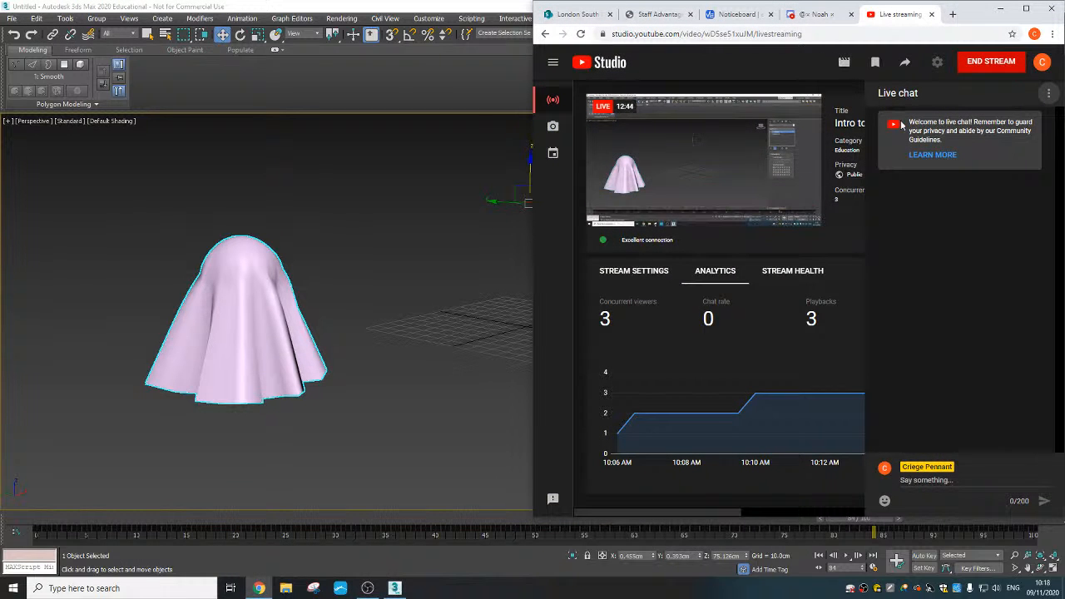
left_click(983, 65)
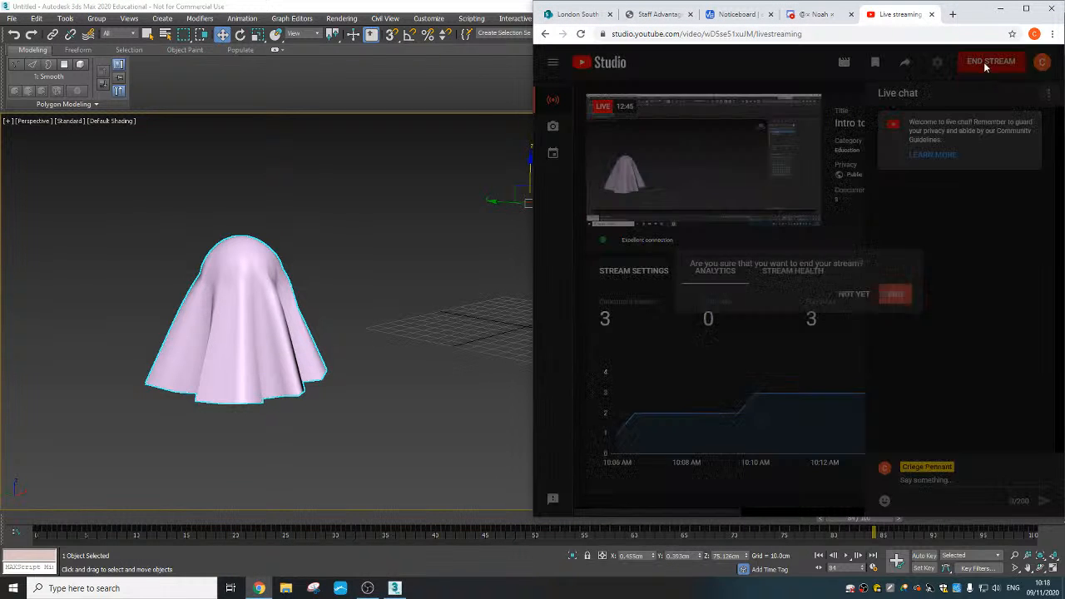
left_click(896, 295)
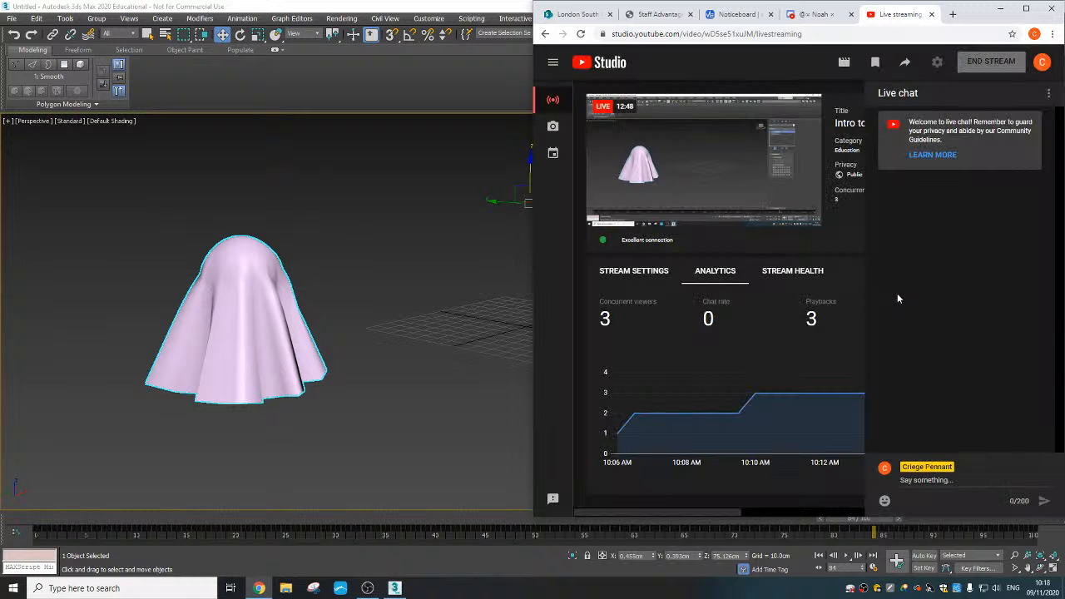